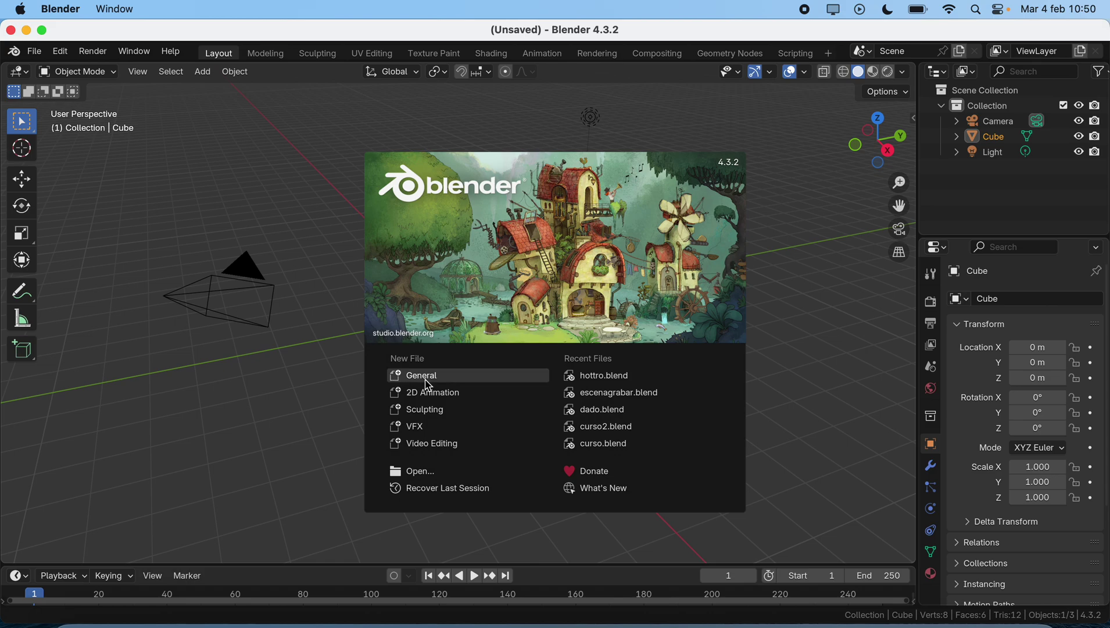
# Enlarge the timeline area beneath the 3D viewport
pyautogui.hscroll(-10, 419, 303)
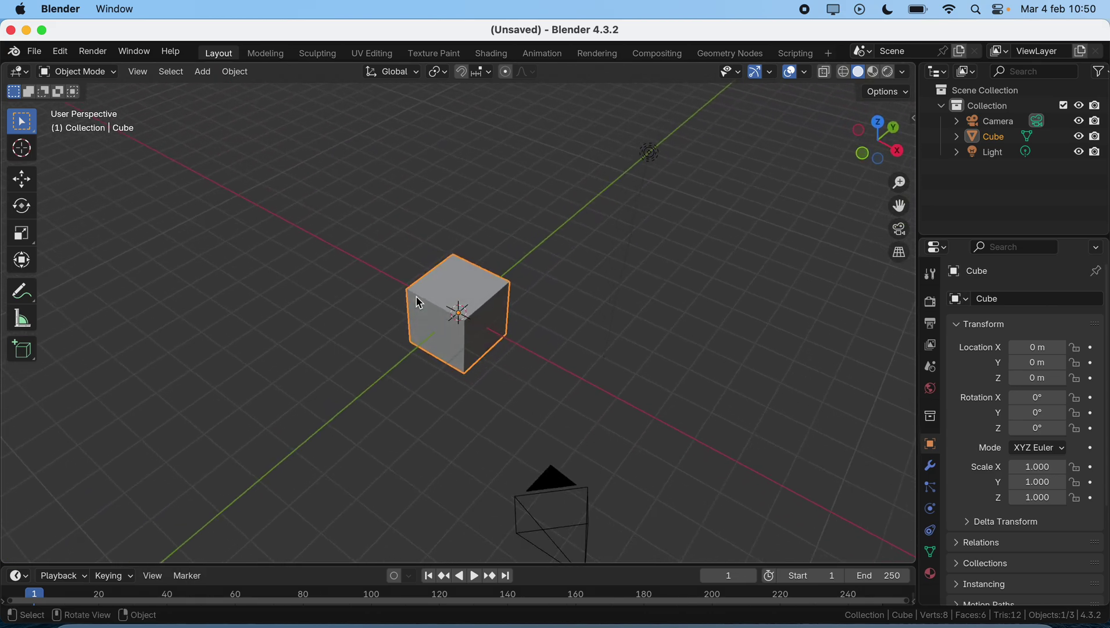
pyautogui.hscroll(-2, 419, 303)
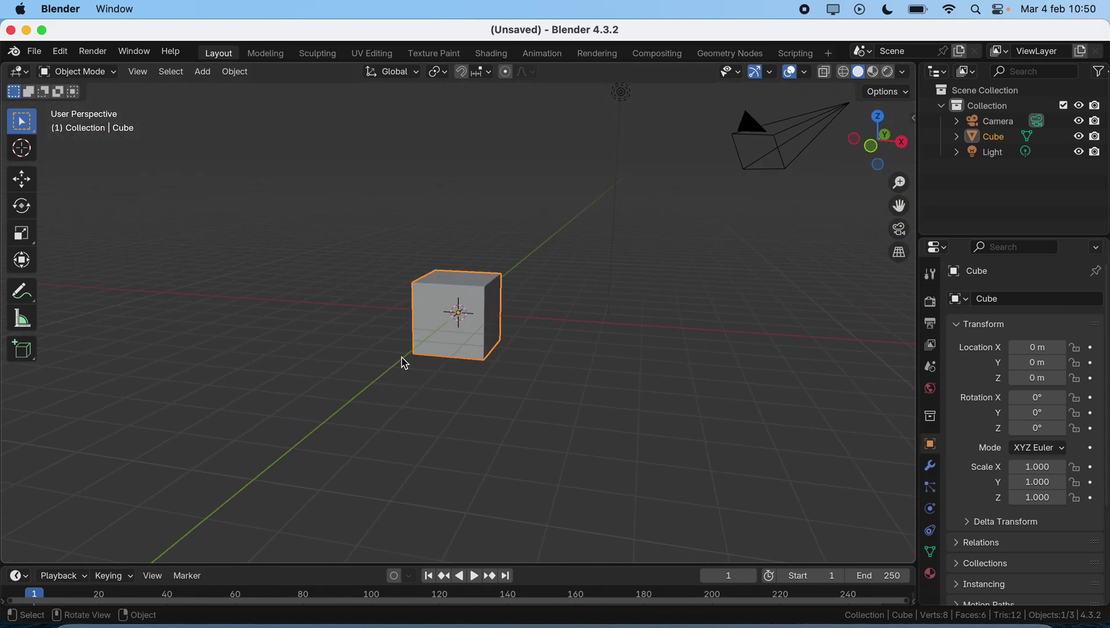
pyautogui.hscroll(8, 405, 353)
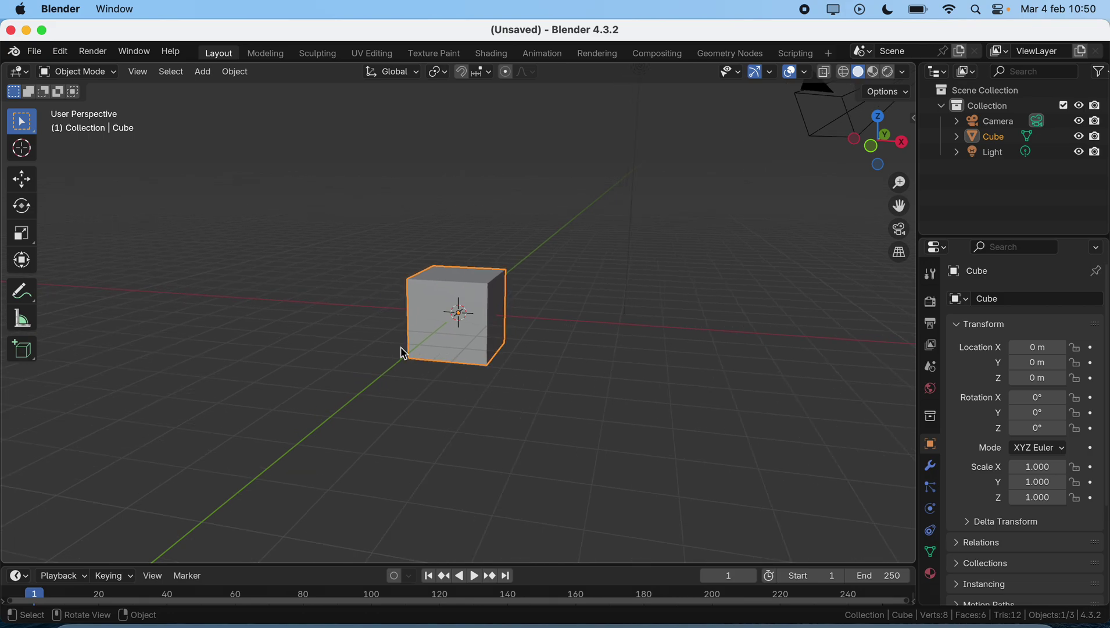
pyautogui.hscroll(10, 401, 356)
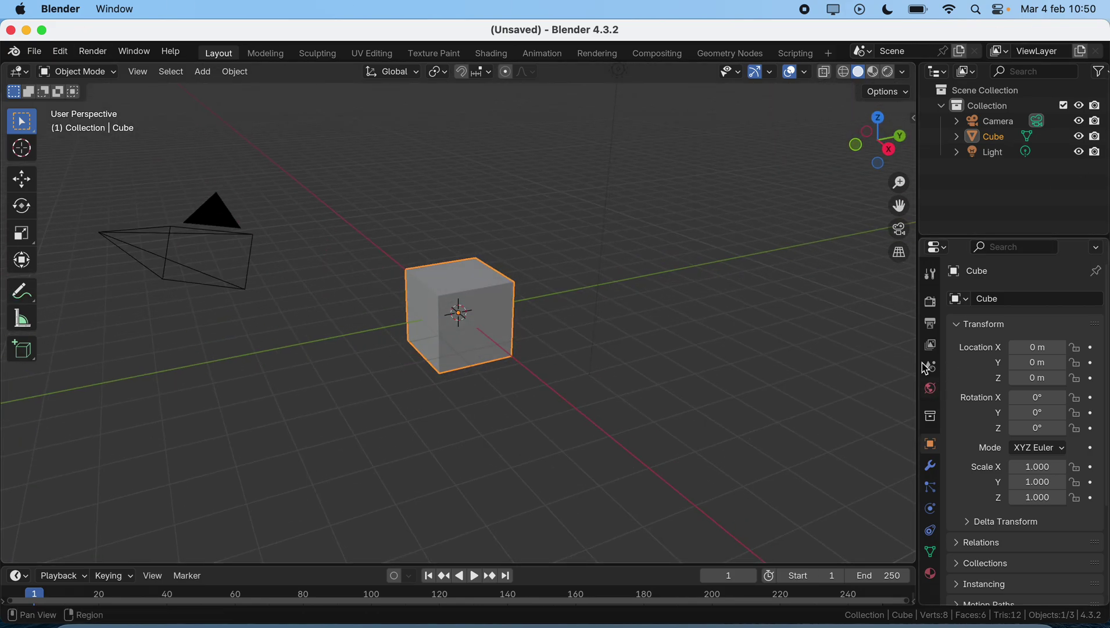
pyautogui.moveTo(602, 564); pyautogui.dragTo(605, 527)
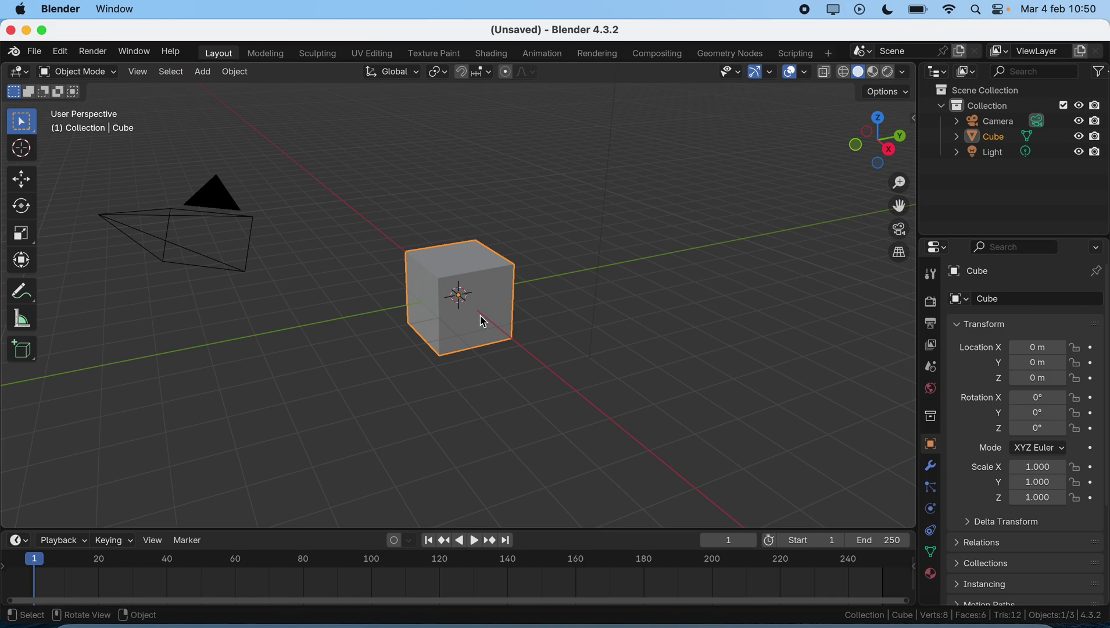
# Examine the default cube in the 3D viewport from several angles and zoom distances
pyautogui.hscroll(-15, 427, 296)
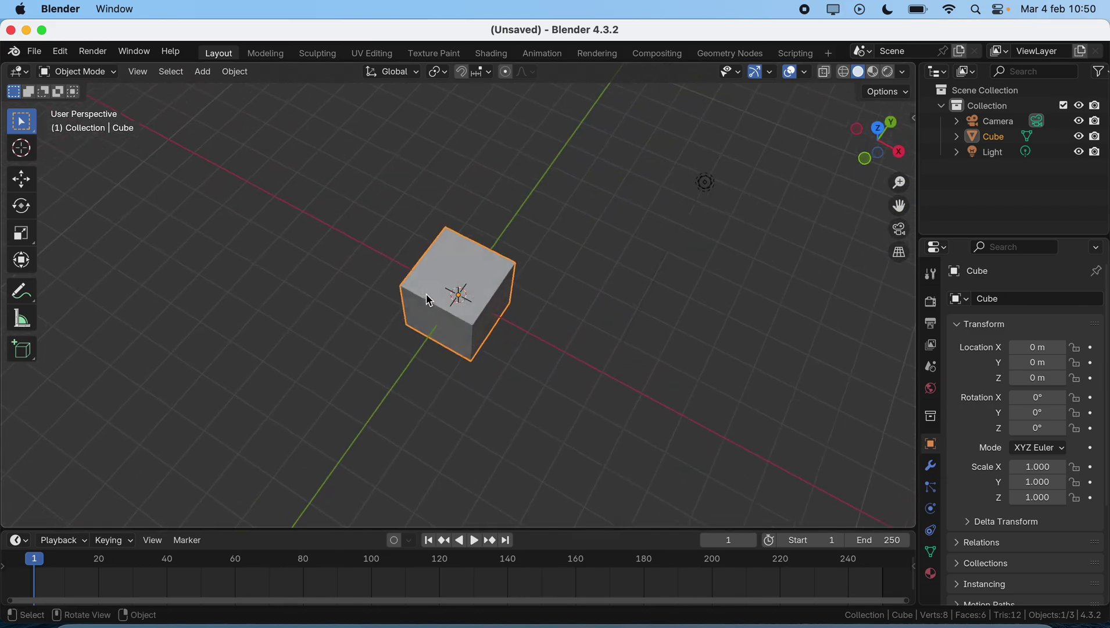
pyautogui.hscroll(-8, 429, 300)
pyautogui.hscroll(-5, 430, 301)
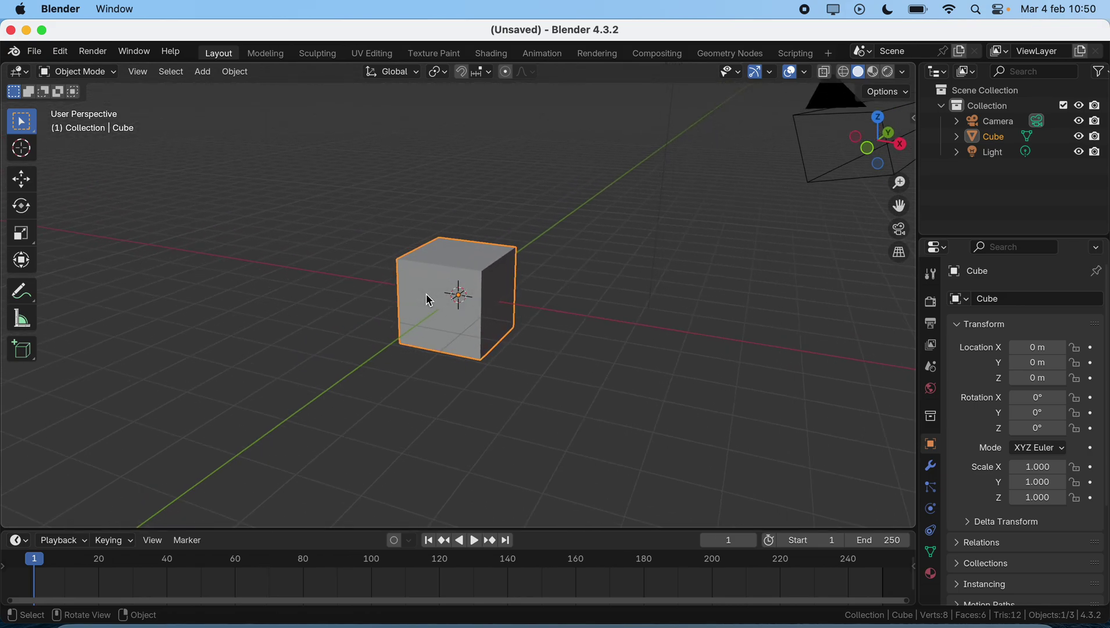
pyautogui.hscroll(5, 430, 301)
pyautogui.scroll(10, 430, 300)
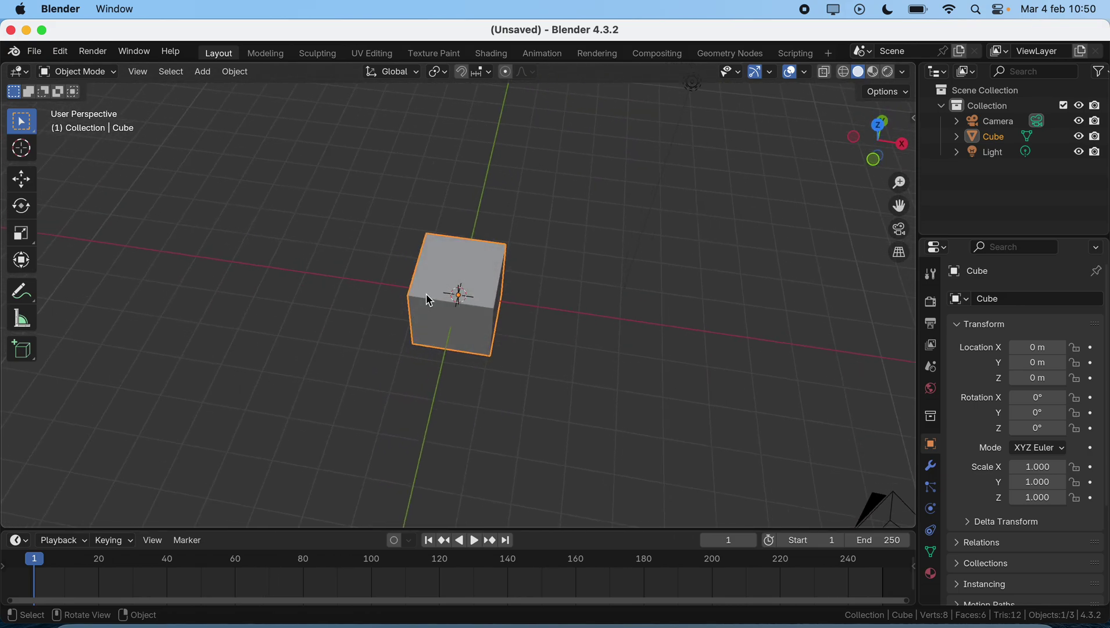
pyautogui.scroll(-10, 429, 299)
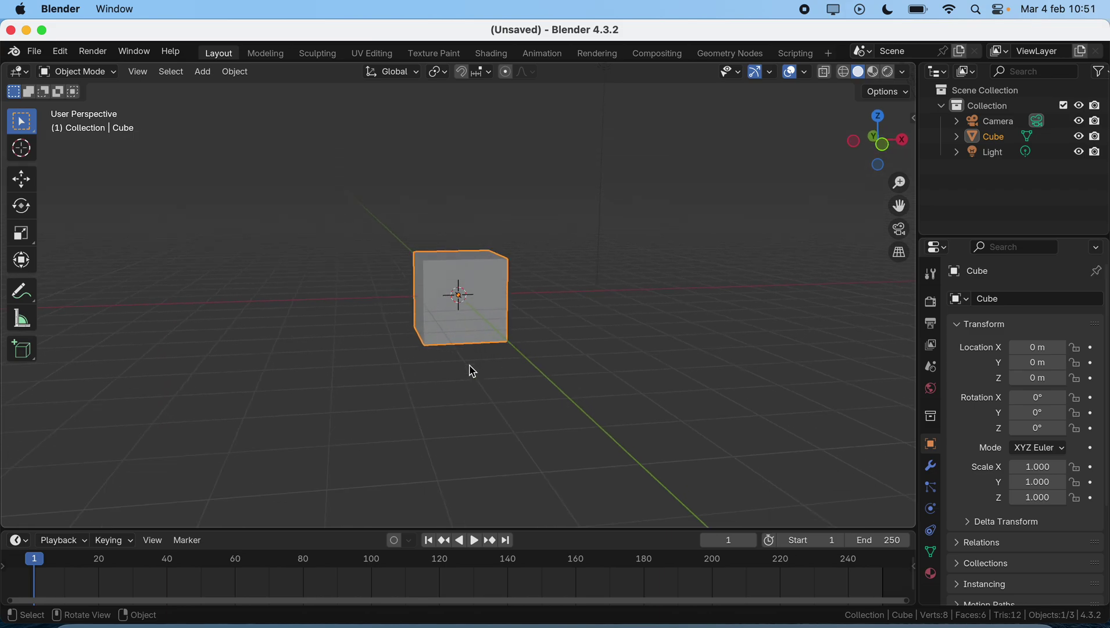
pyautogui.scroll(5, 470, 366)
pyautogui.scroll(4, 469, 366)
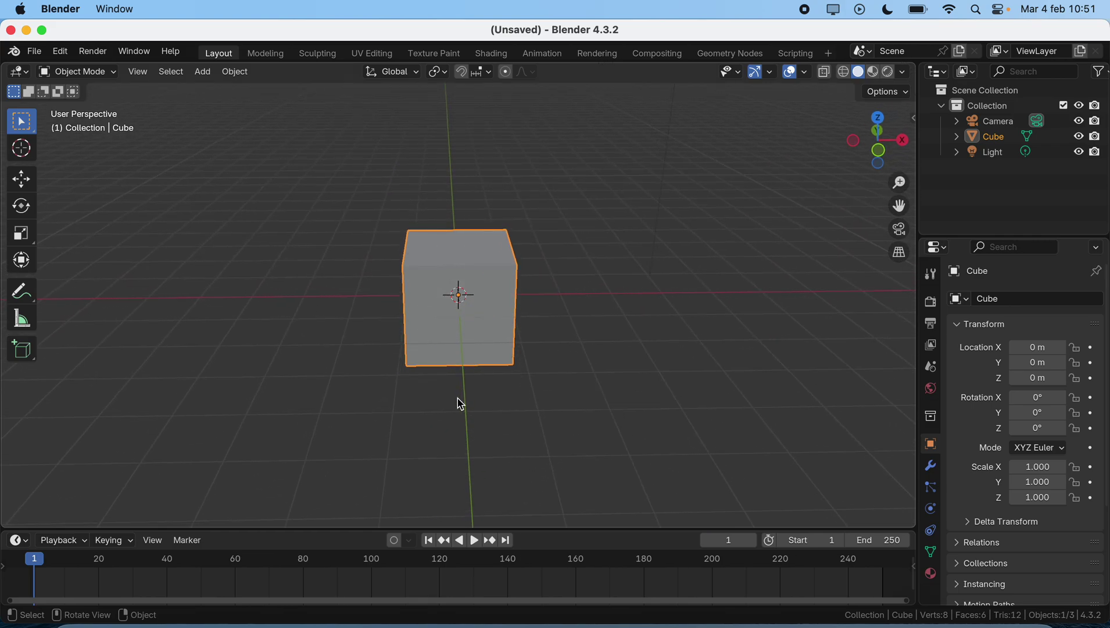
pyautogui.hscroll(-6, 428, 444)
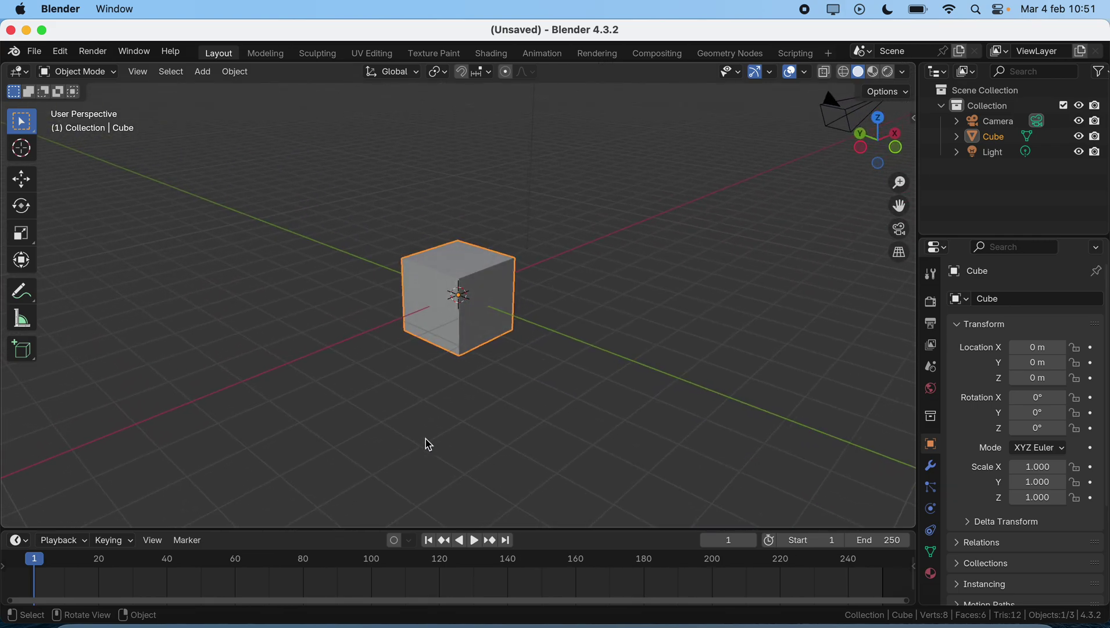
pyautogui.scroll(4, 488, 308)
pyautogui.scroll(-1, 491, 308)
pyautogui.scroll(8, 491, 308)
pyautogui.scroll(-10, 491, 308)
pyautogui.scroll(5, 488, 302)
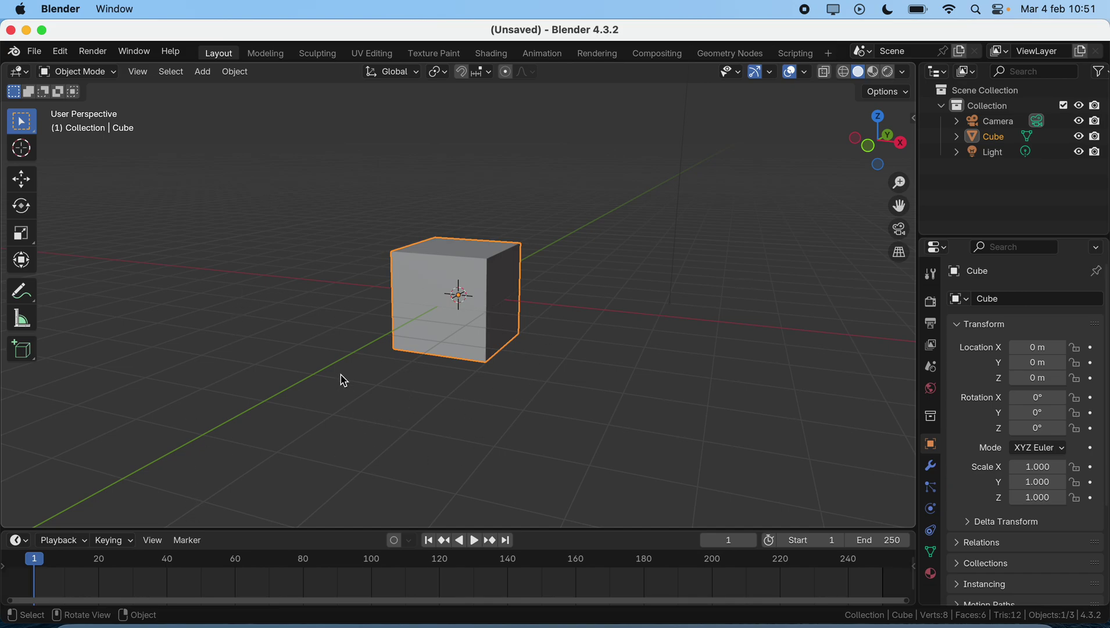
# Open the Interface section of the Preferences and place the window over the middle of the 3D viewport
pyautogui.click(60, 51)
pyautogui.click(85, 250)
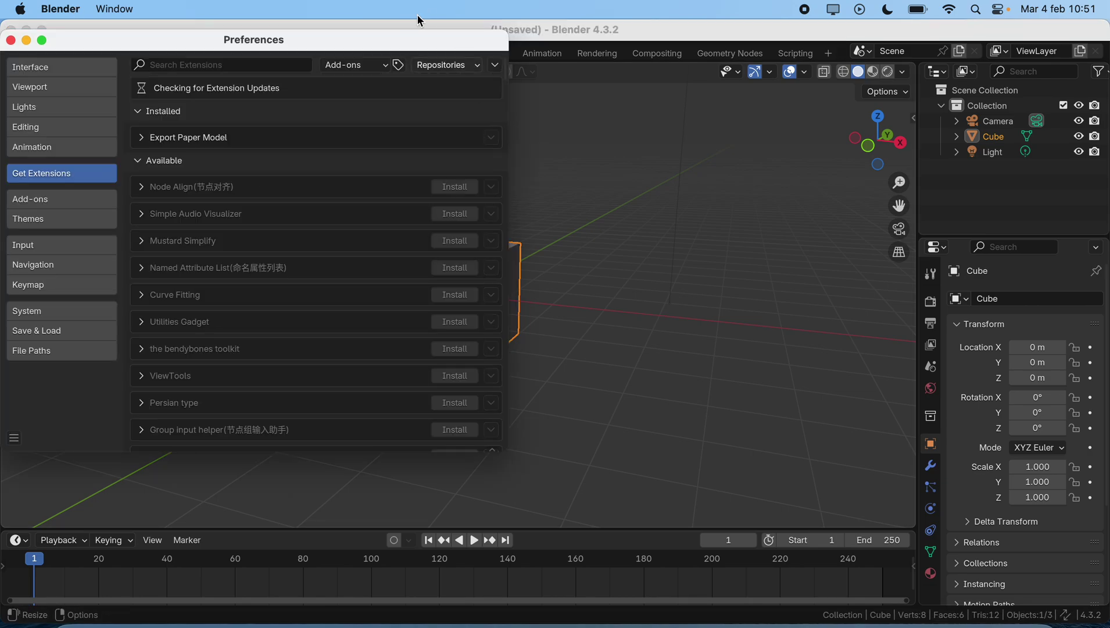
pyautogui.moveTo(419, 36); pyautogui.dragTo(641, 49)
pyautogui.click(308, 85)
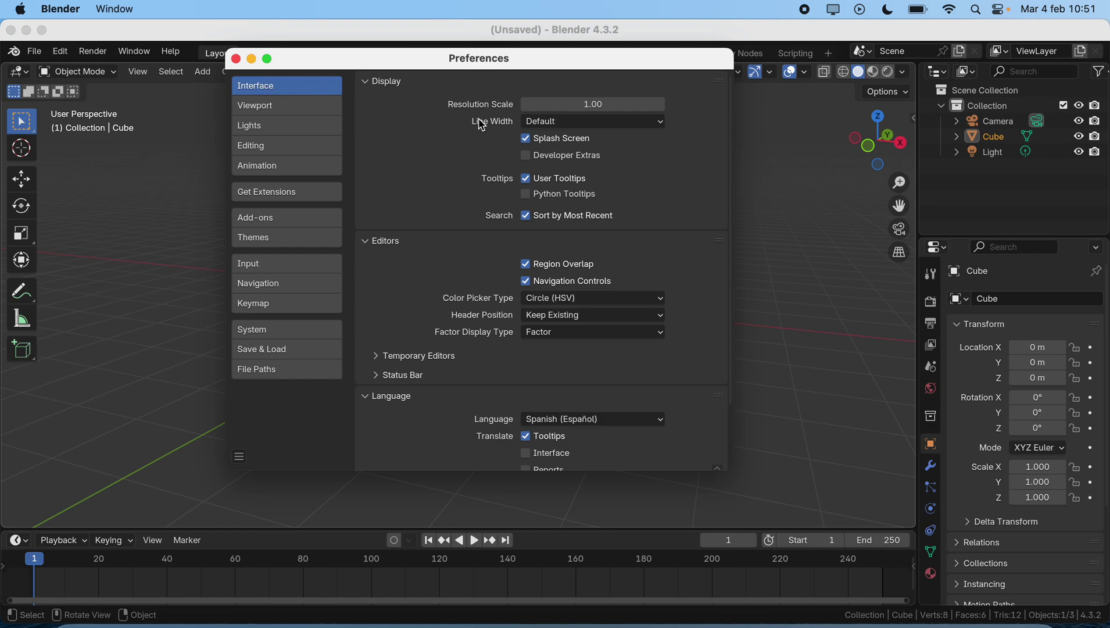
pyautogui.moveTo(517, 51); pyautogui.dragTo(518, 65)
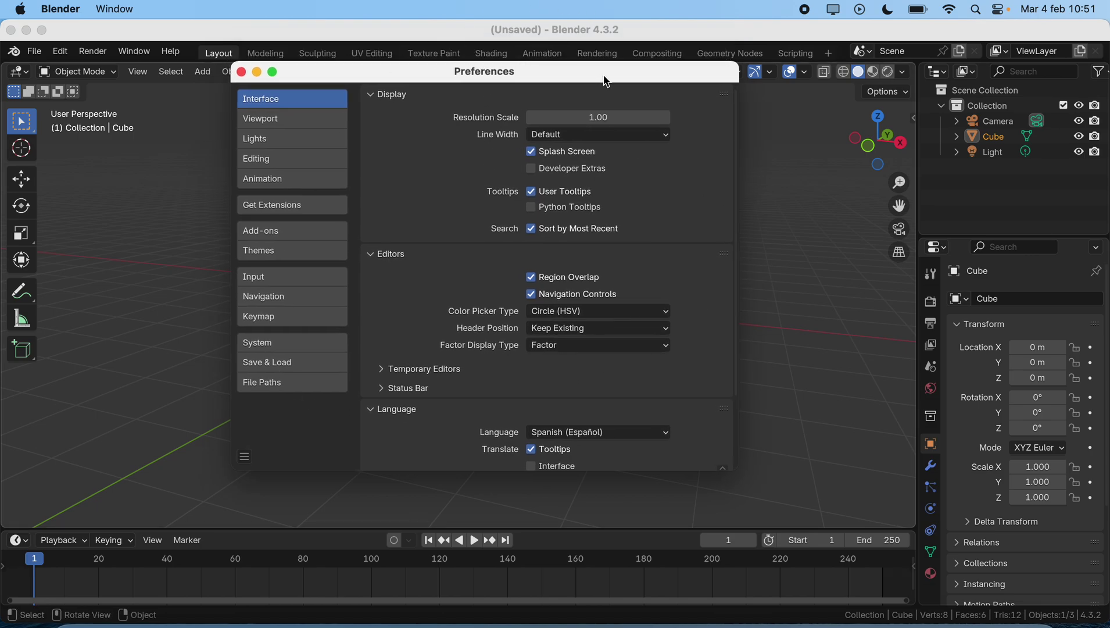
pyautogui.moveTo(602, 79); pyautogui.dragTo(614, 80)
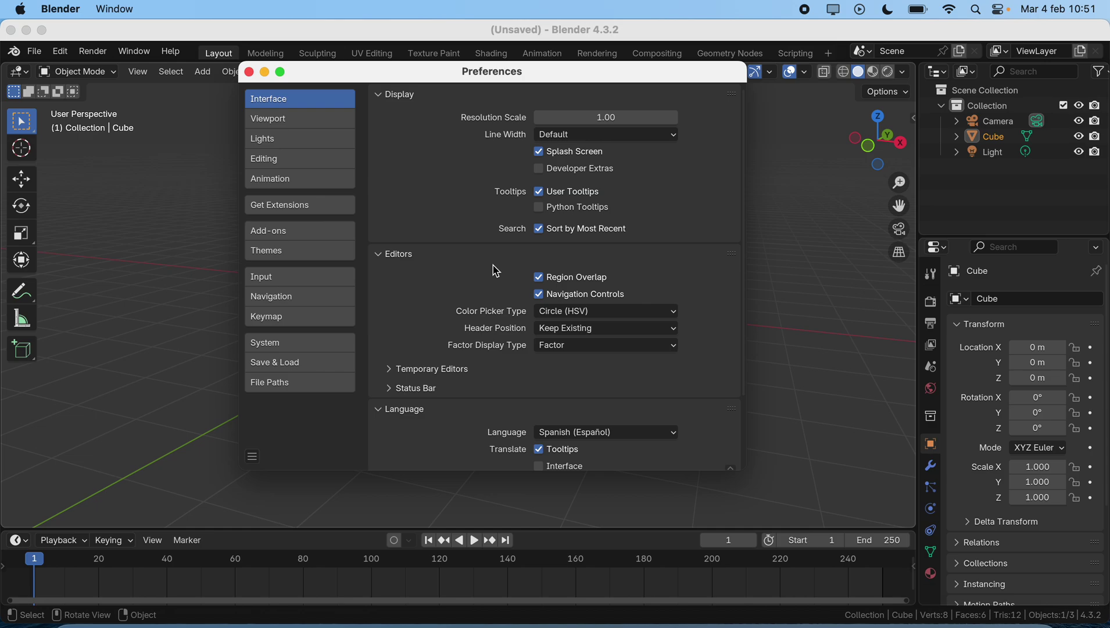
# Examine the Interface preferences, including the languages available for Blender's translation
pyautogui.scroll(-3, 495, 271)
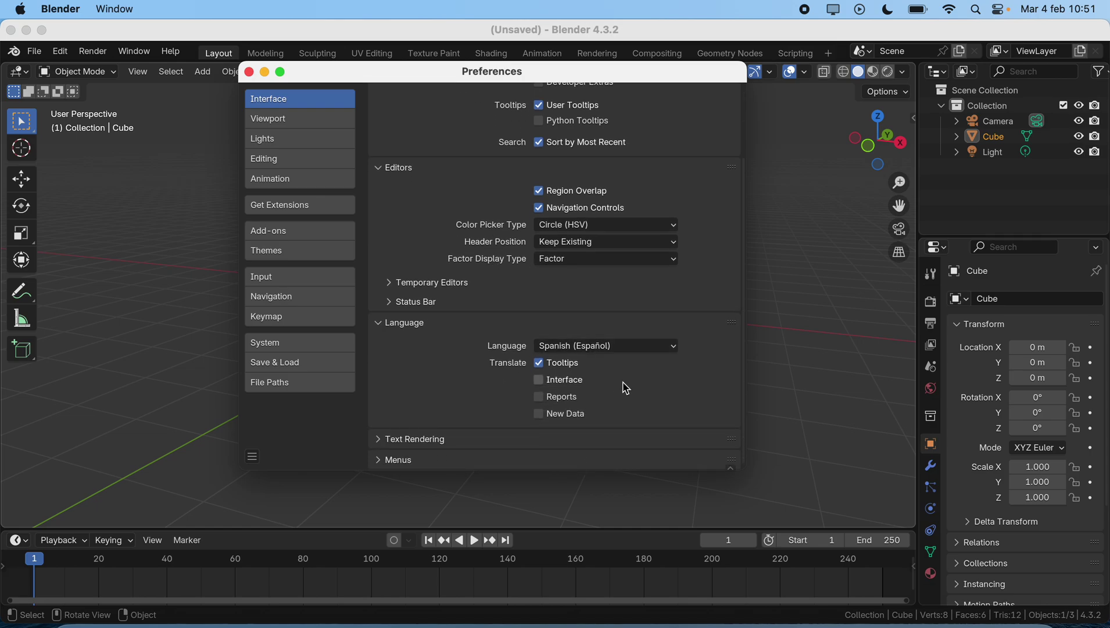
pyautogui.click(646, 354)
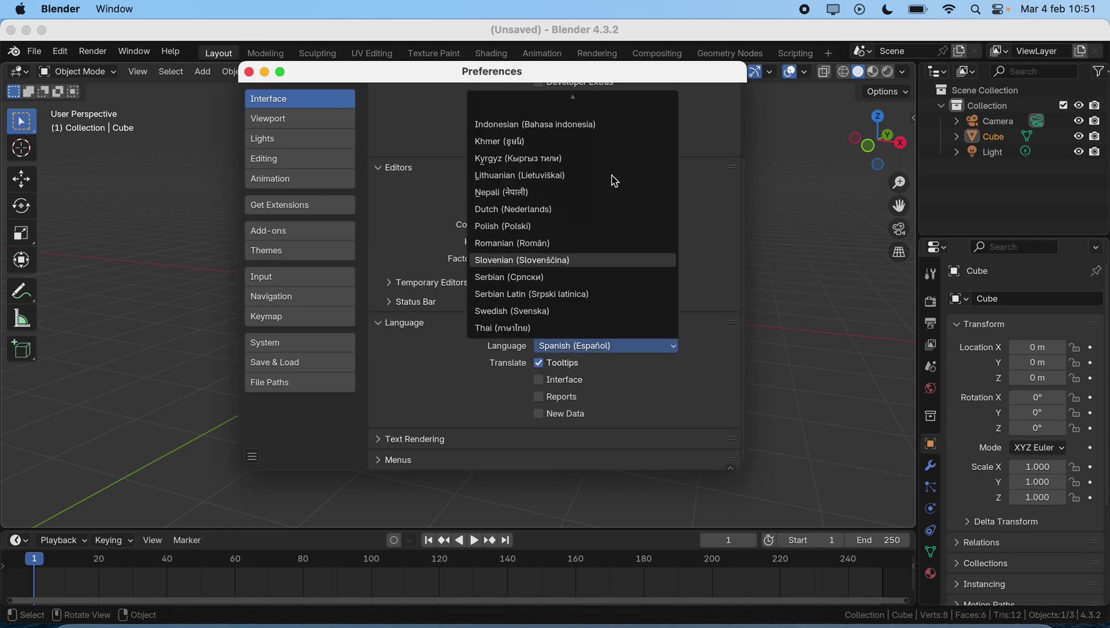
pyautogui.scroll(5, 615, 181)
pyautogui.scroll(-5, 615, 181)
pyautogui.scroll(5, 615, 182)
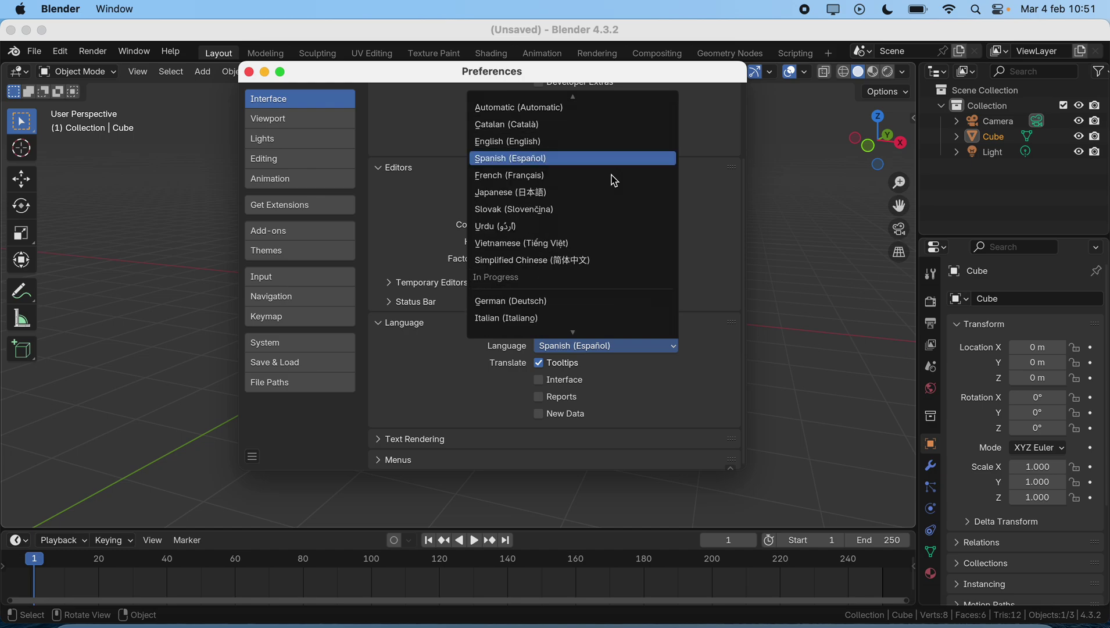
pyautogui.scroll(-6, 615, 182)
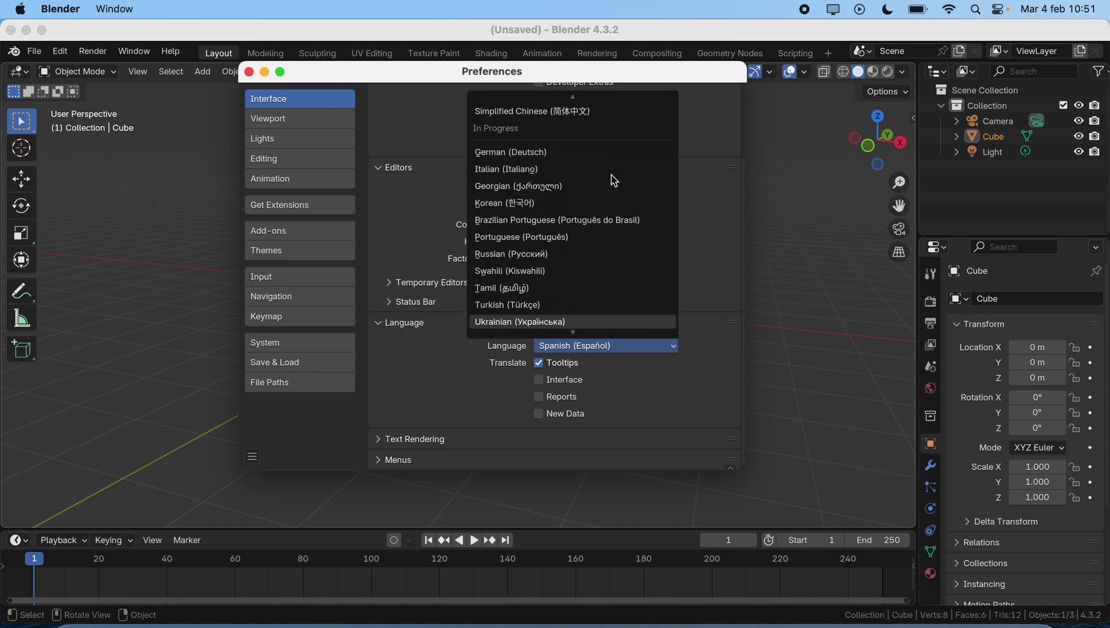
pyautogui.scroll(-12, 615, 181)
pyautogui.scroll(-13, 614, 181)
pyautogui.scroll(20, 613, 180)
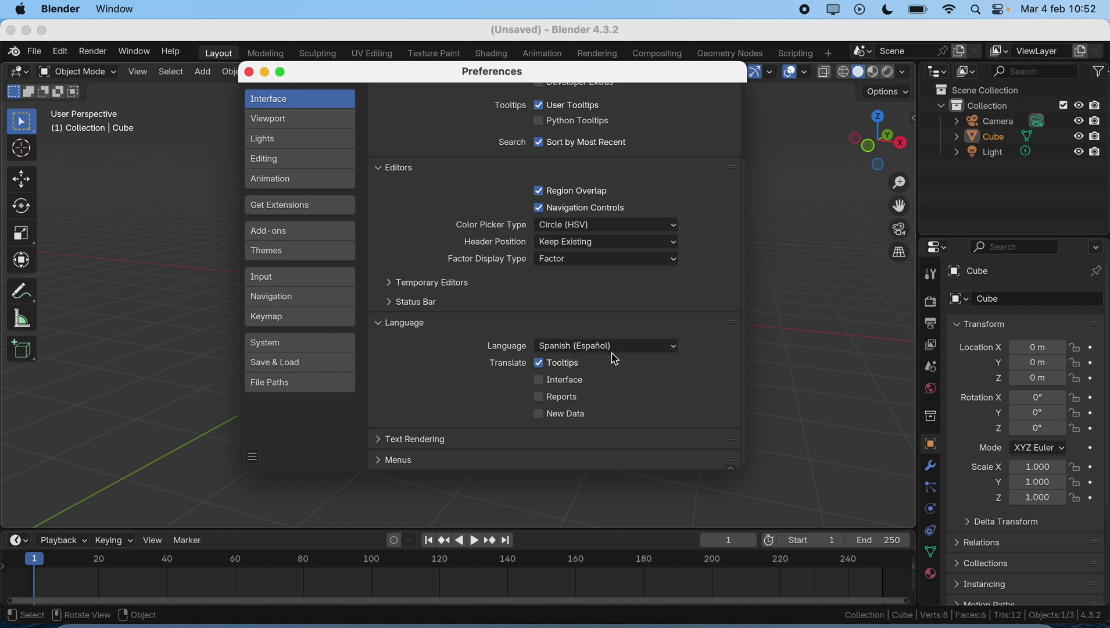
pyautogui.scroll(3, 572, 360)
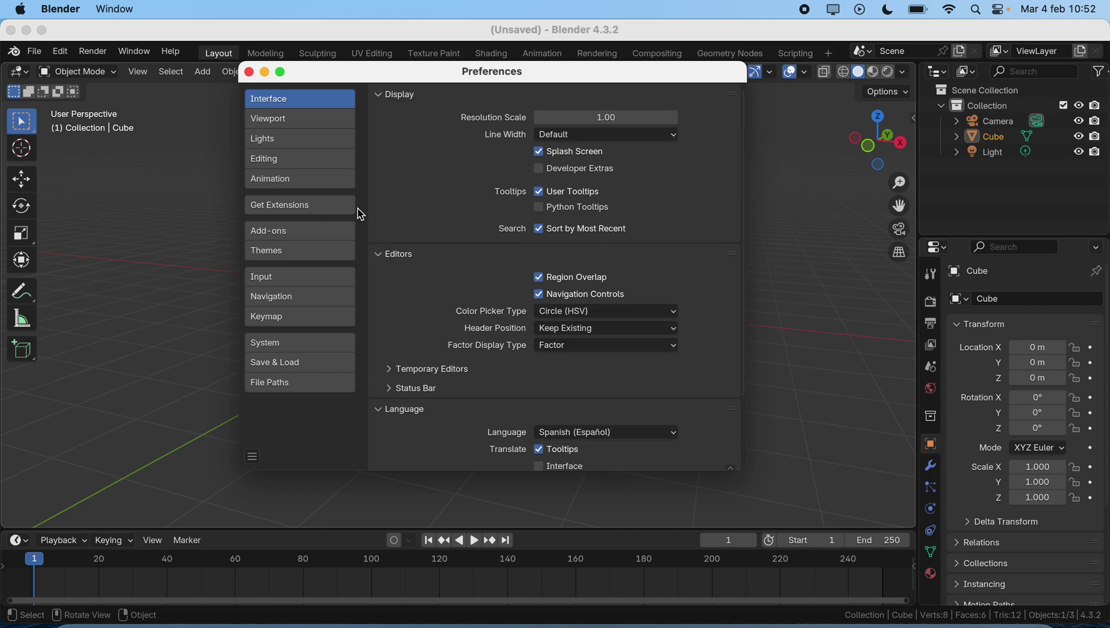
pyautogui.scroll(-3, 442, 336)
pyautogui.scroll(3, 441, 335)
# Review the Viewport preferences, covering the display, quality and texture settings
pyautogui.click(302, 126)
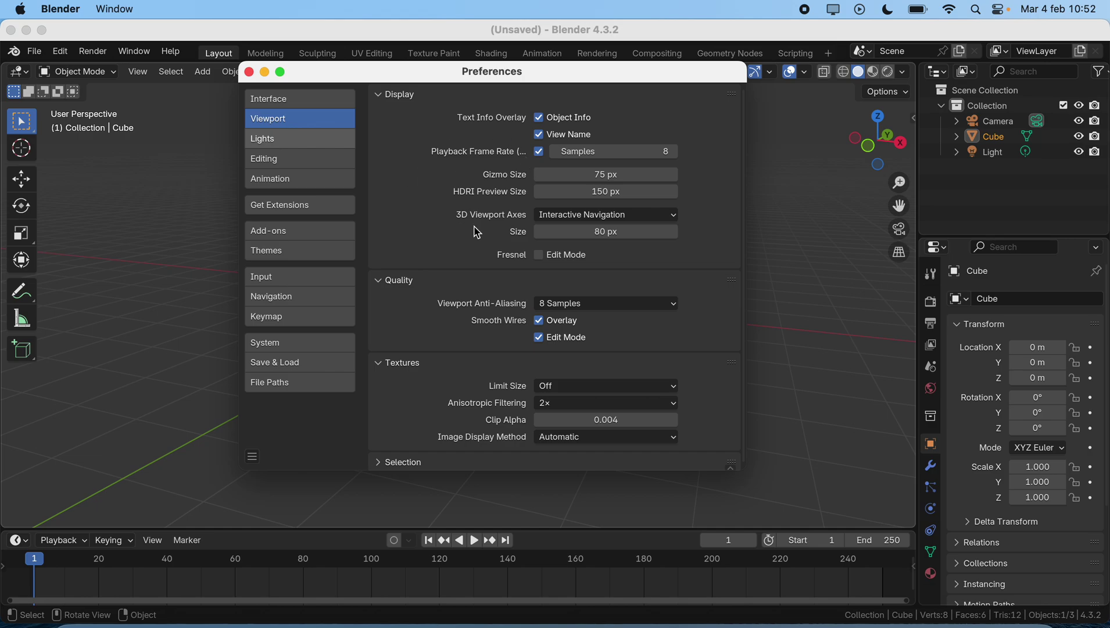
pyautogui.scroll(-1, 478, 232)
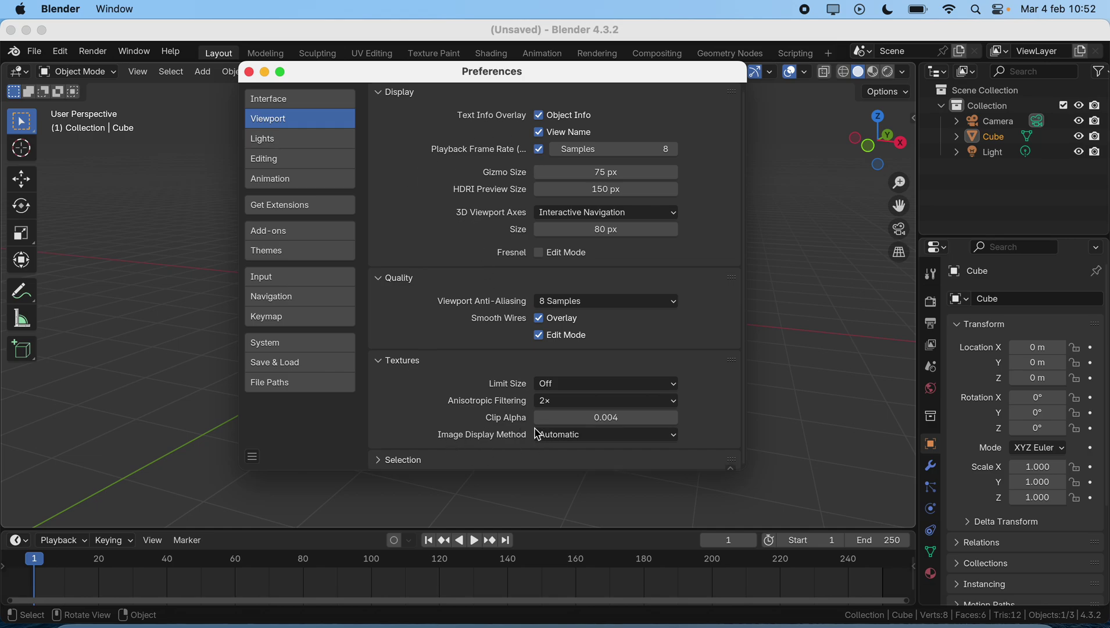
pyautogui.scroll(1, 552, 291)
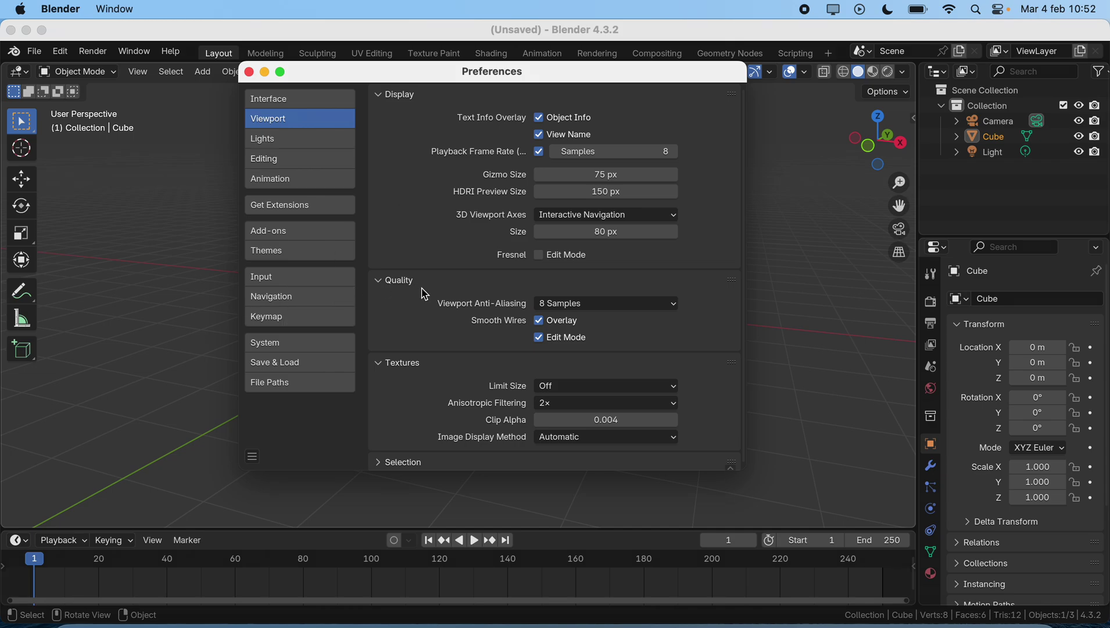
# Enable Emulate 3 Button Mouse in the Input preferences, check its modifier options, and close the Preferences
pyautogui.click(327, 281)
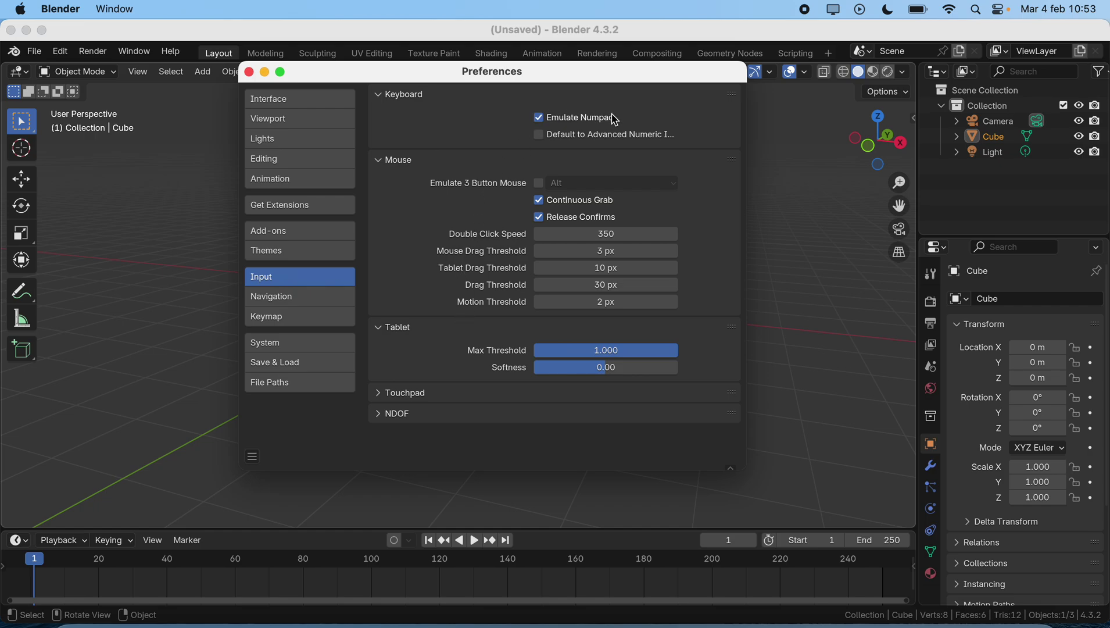
pyautogui.click(535, 183)
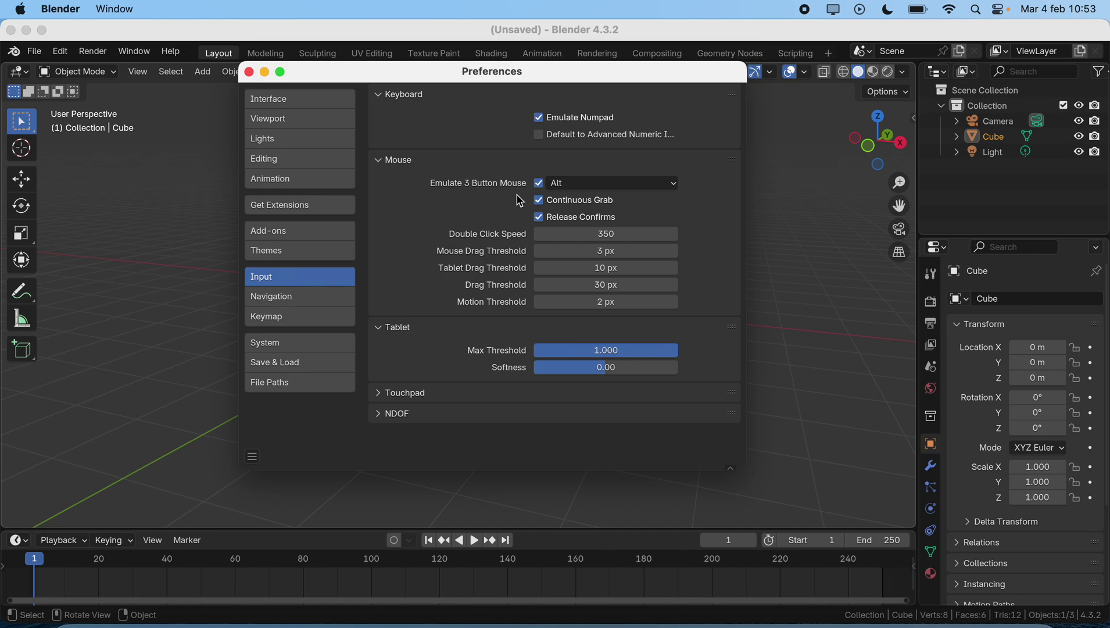
pyautogui.click(617, 184)
pyautogui.click(674, 157)
pyautogui.click(674, 156)
pyautogui.click(250, 72)
# Make the timeline taller and widen the Outliner and Properties editors
pyautogui.moveTo(410, 527); pyautogui.dragTo(437, 452)
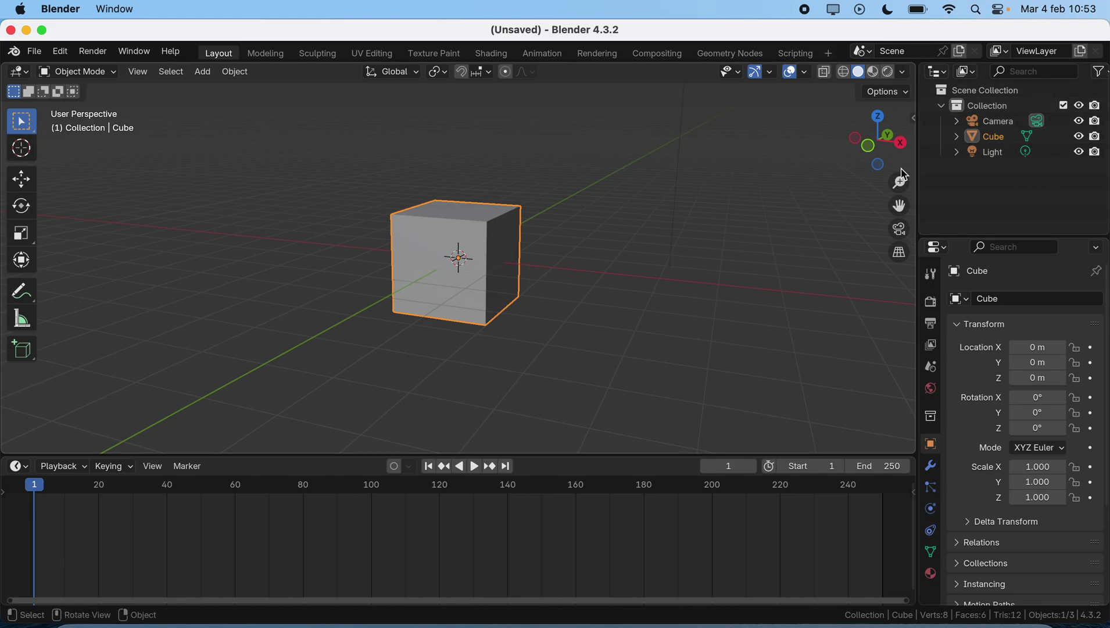
pyautogui.moveTo(917, 162); pyautogui.dragTo(881, 163)
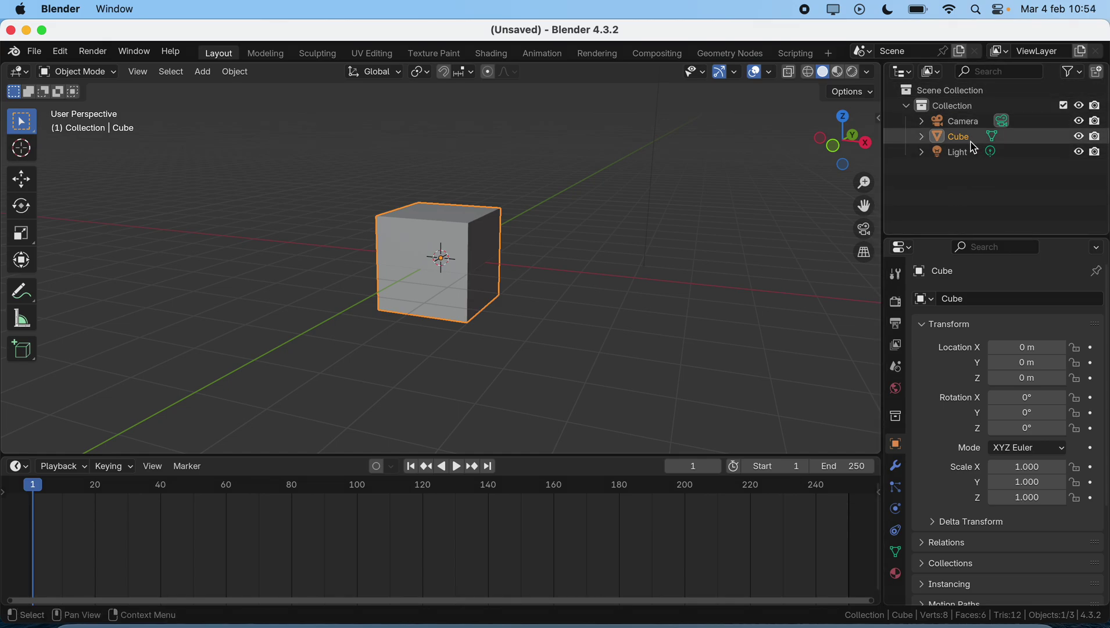
# Select the Camera object in the scene collection
pyautogui.moveTo(513, 280); pyautogui.dragTo(514, 273, button='middle')
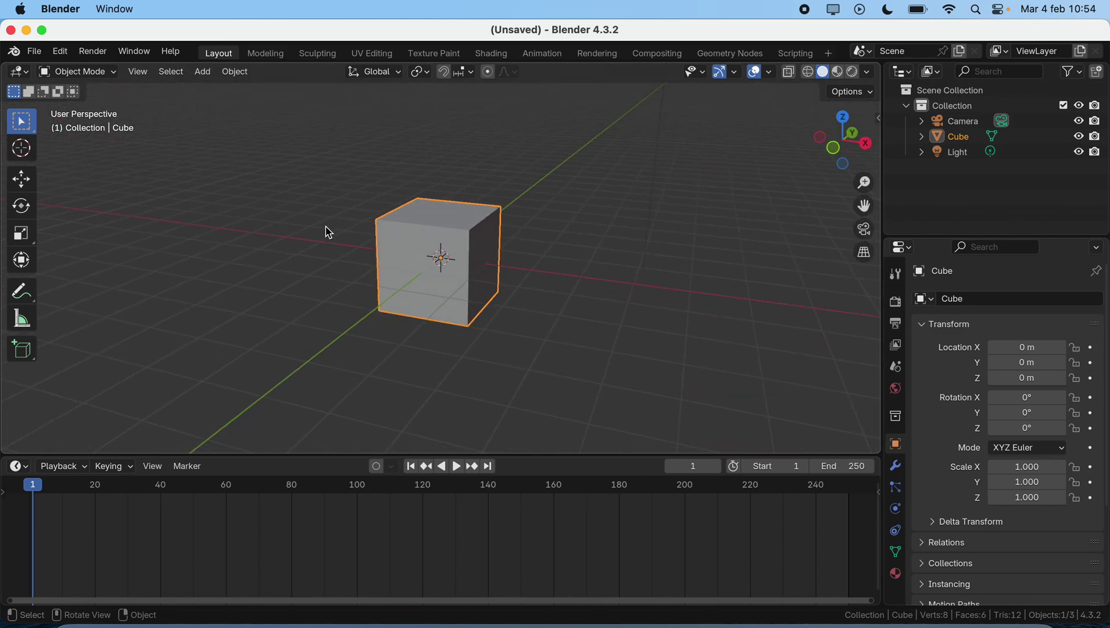
pyautogui.moveTo(347, 306); pyautogui.dragTo(347, 307, button='middle')
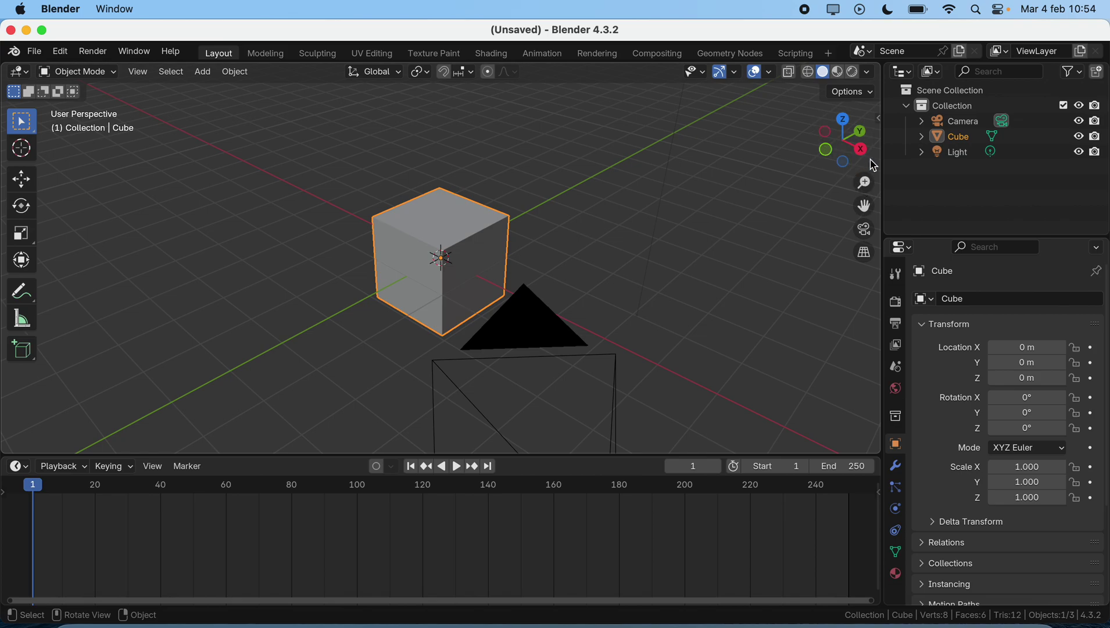
pyautogui.moveTo(518, 336); pyautogui.dragTo(515, 340, button='middle')
pyautogui.moveTo(481, 284); pyautogui.dragTo(627, 414, button='middle')
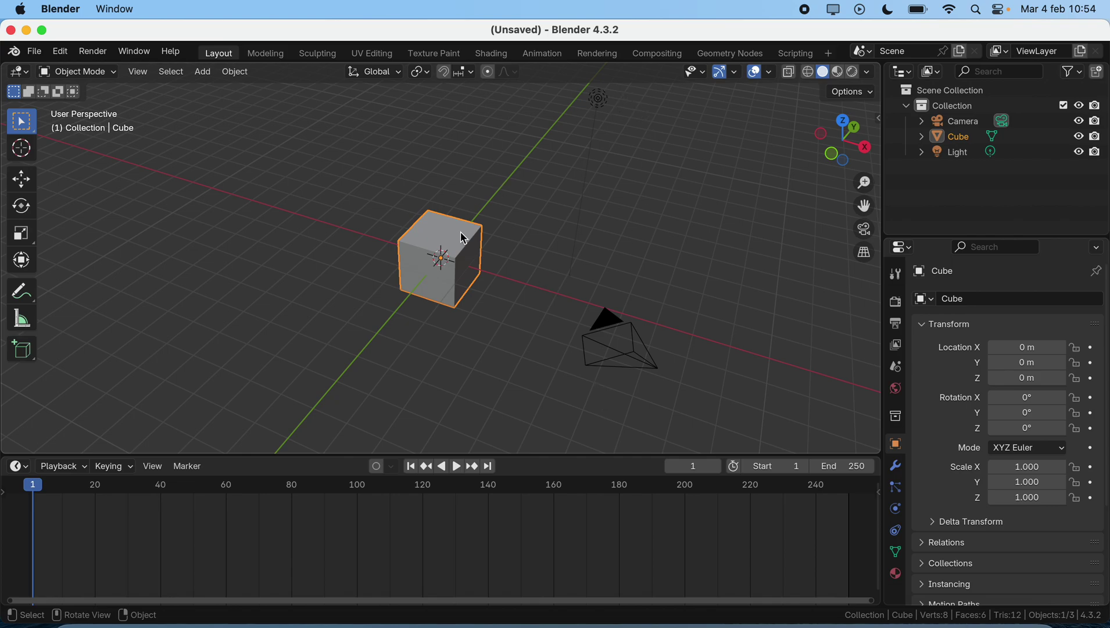
pyautogui.scroll(-5, 957, 453)
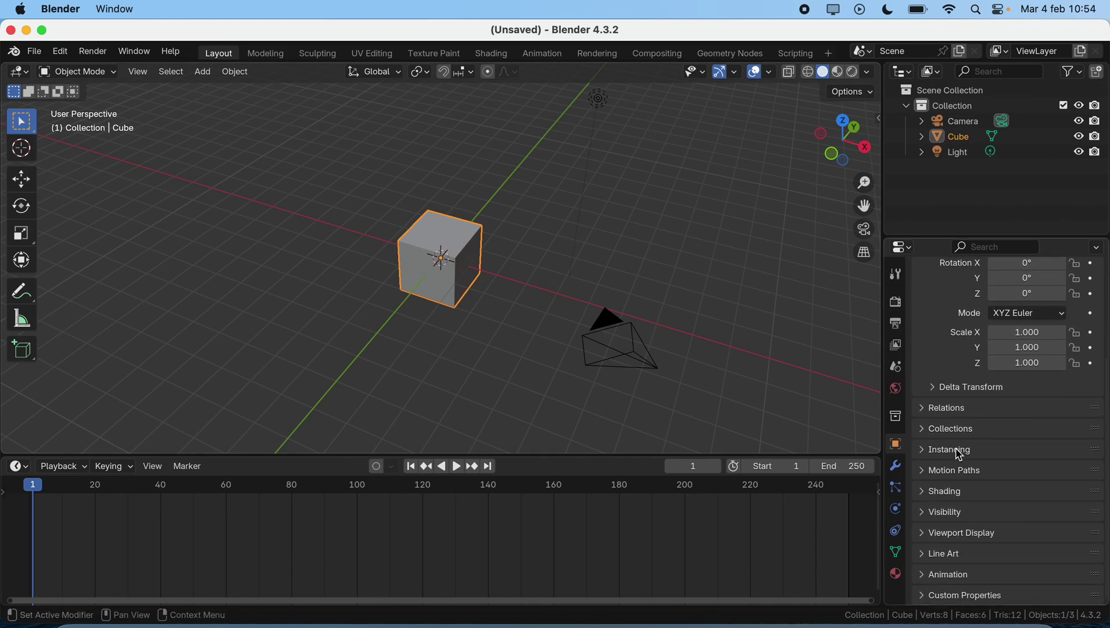
pyautogui.scroll(5, 961, 455)
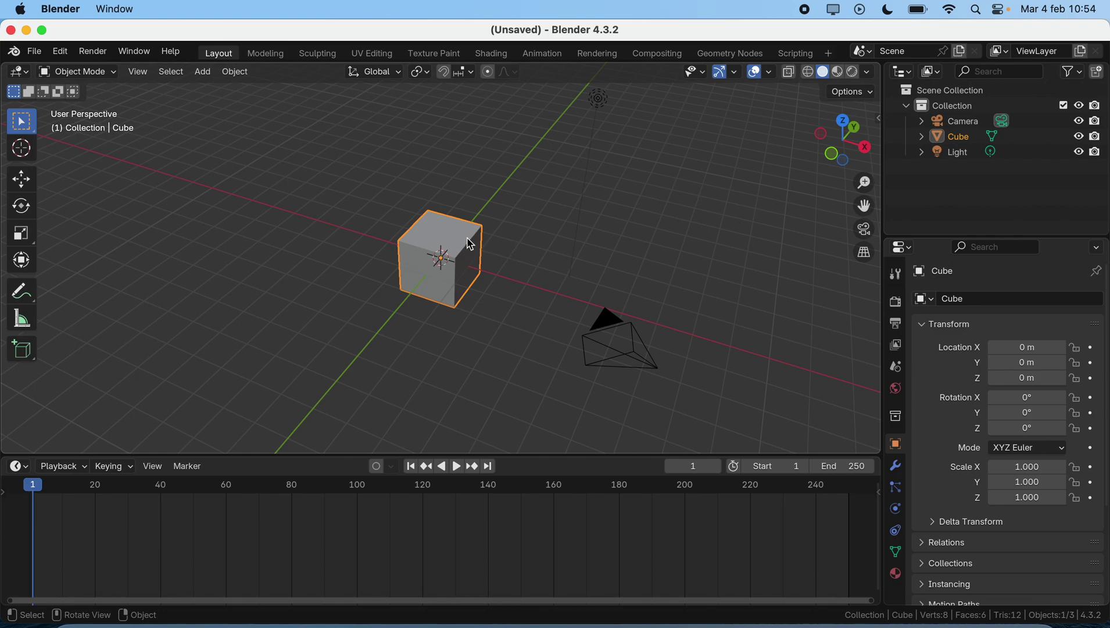
pyautogui.click(968, 125)
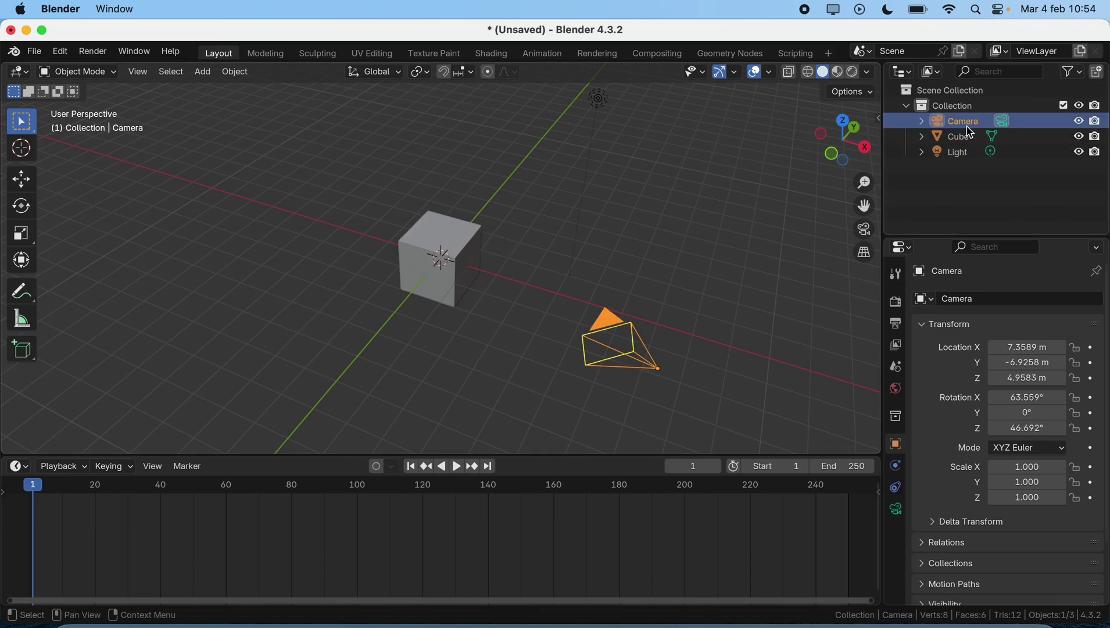
# Select the Light and then the Cube, and review the tool, output, render, modifier and object properties
pyautogui.click(962, 152)
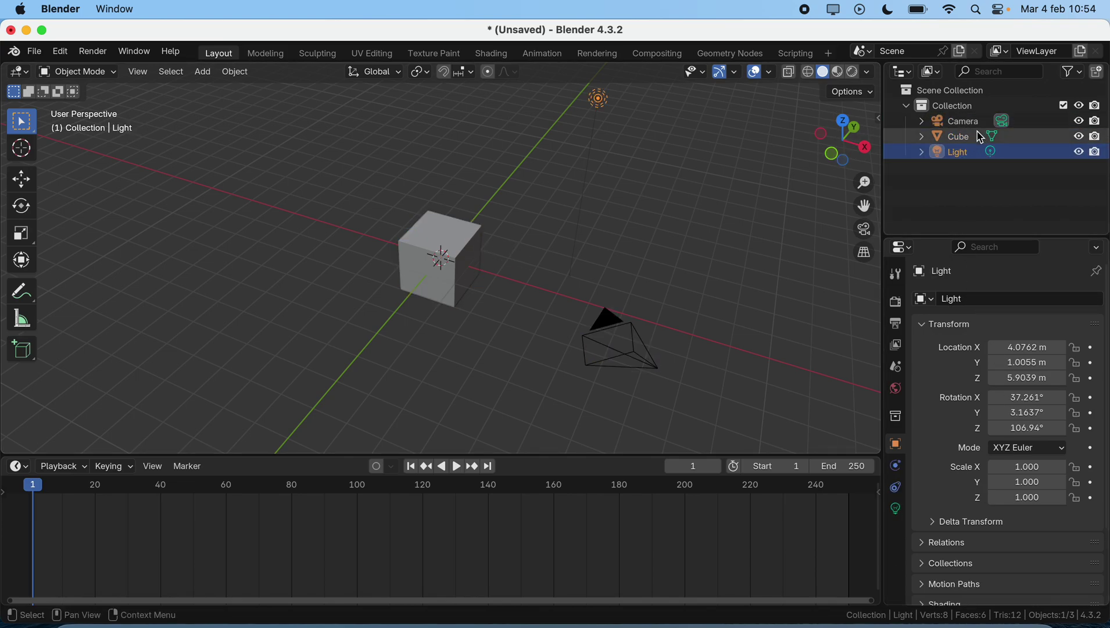
pyautogui.click(982, 138)
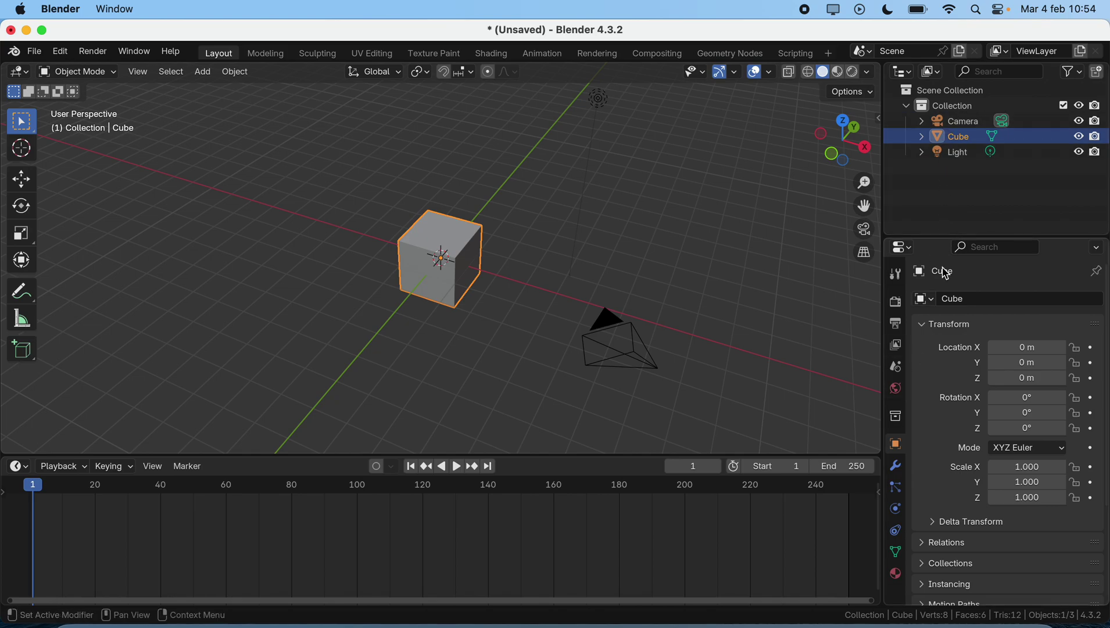
pyautogui.click(896, 273)
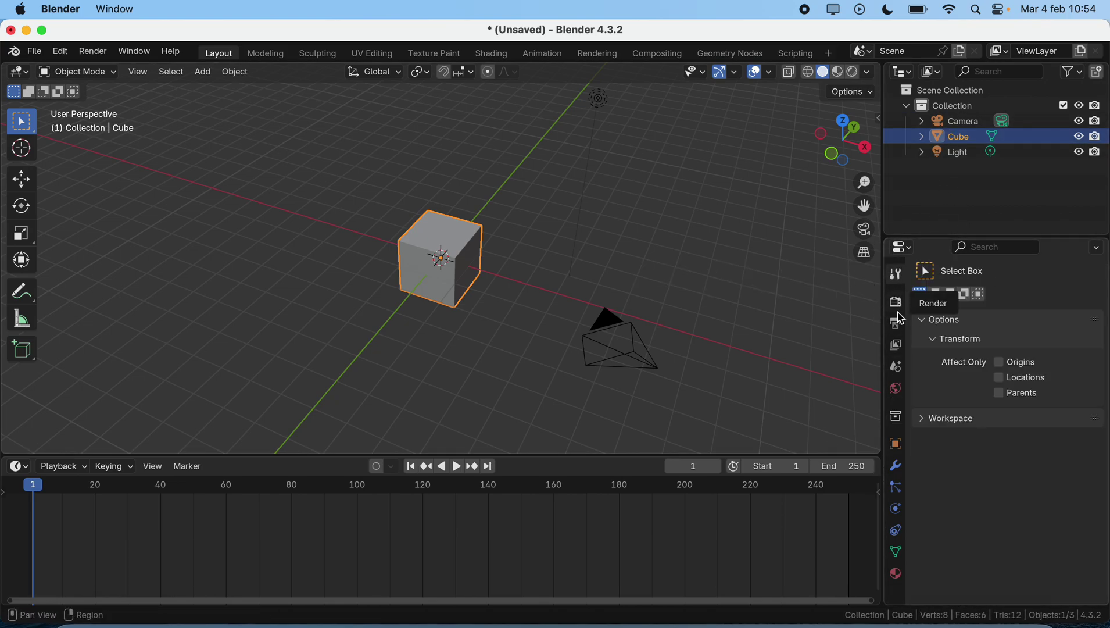
pyautogui.click(897, 323)
pyautogui.click(897, 302)
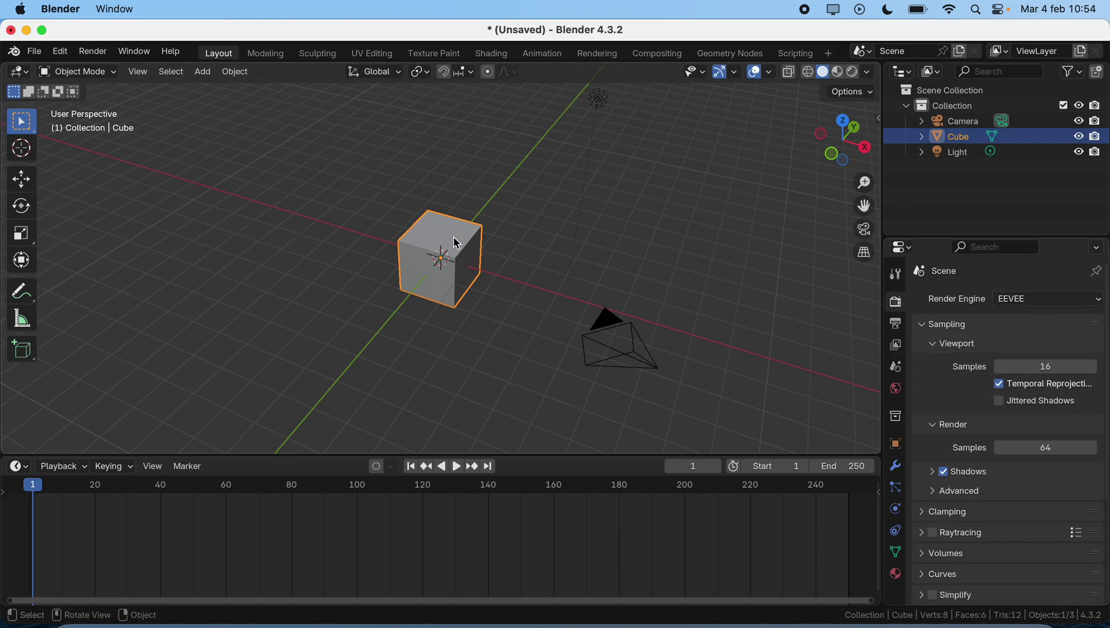
pyautogui.click(896, 466)
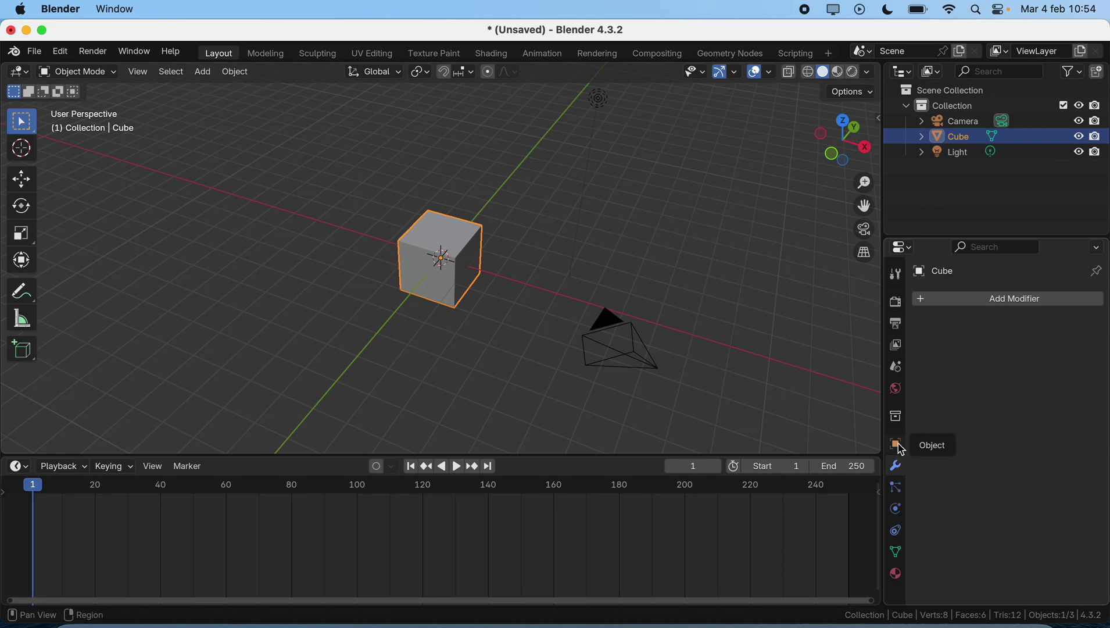
pyautogui.click(897, 444)
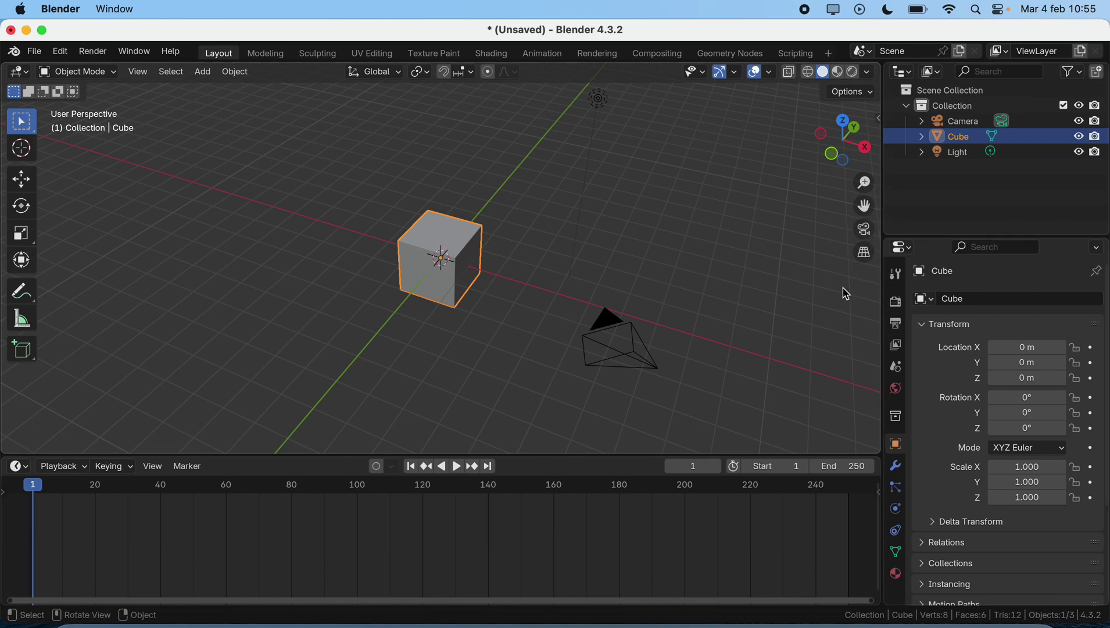
# Toggle the viewport between perspective and orthographic projection, and look through the scene camera before returning to the user perspective
pyautogui.click(868, 255)
pyautogui.click(868, 256)
pyautogui.click(866, 256)
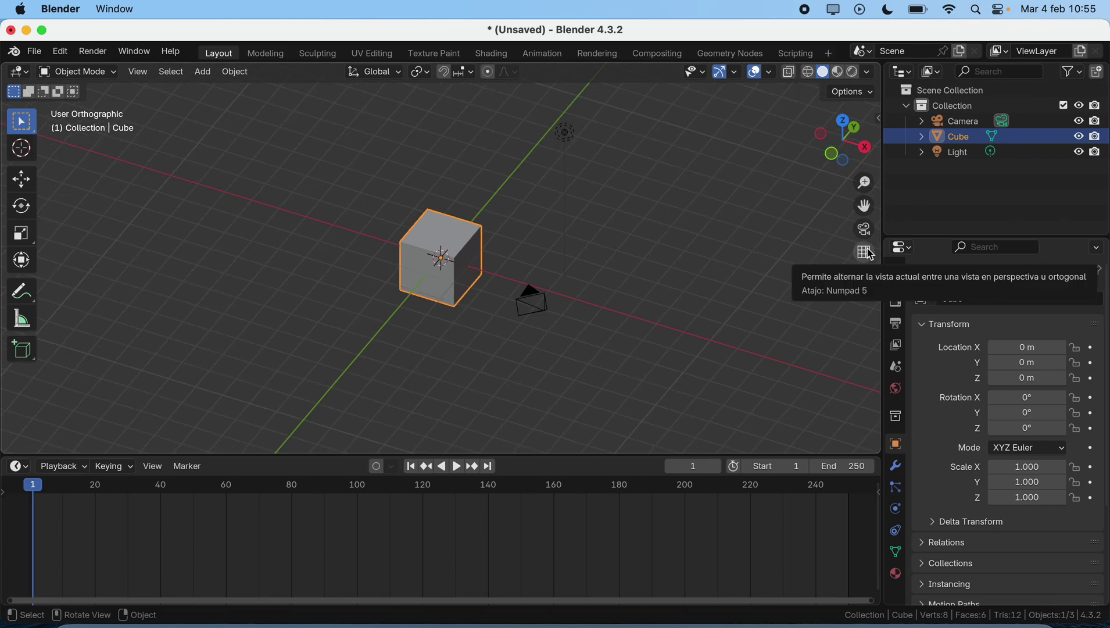
pyautogui.click(868, 256)
pyautogui.click(868, 255)
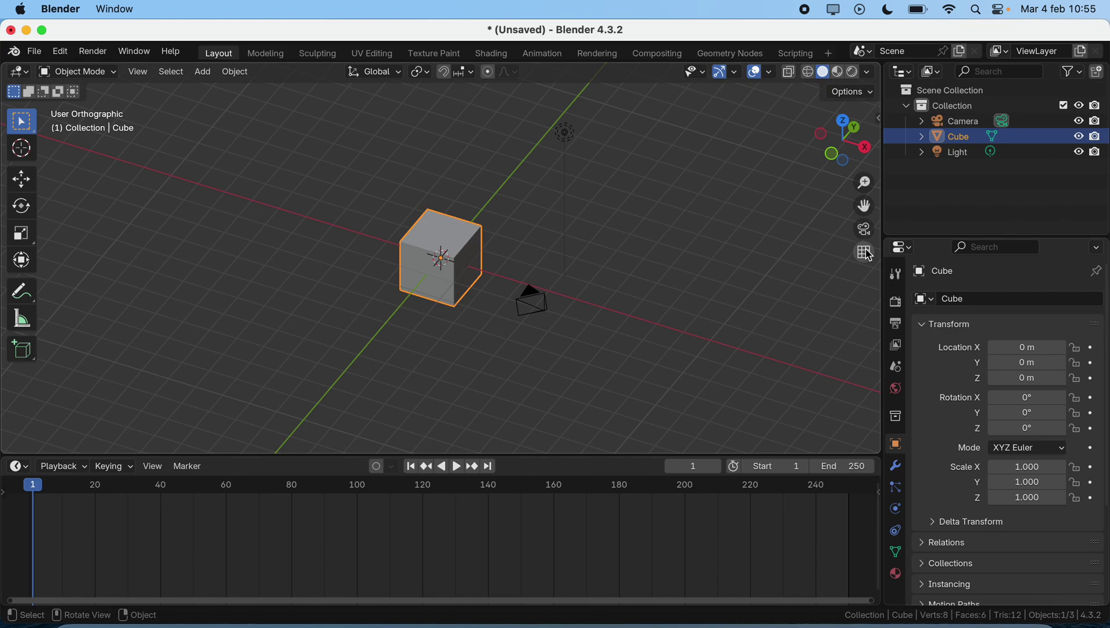
pyautogui.press('KP_5')
pyautogui.press('KP_5')
pyautogui.press('KP_5')
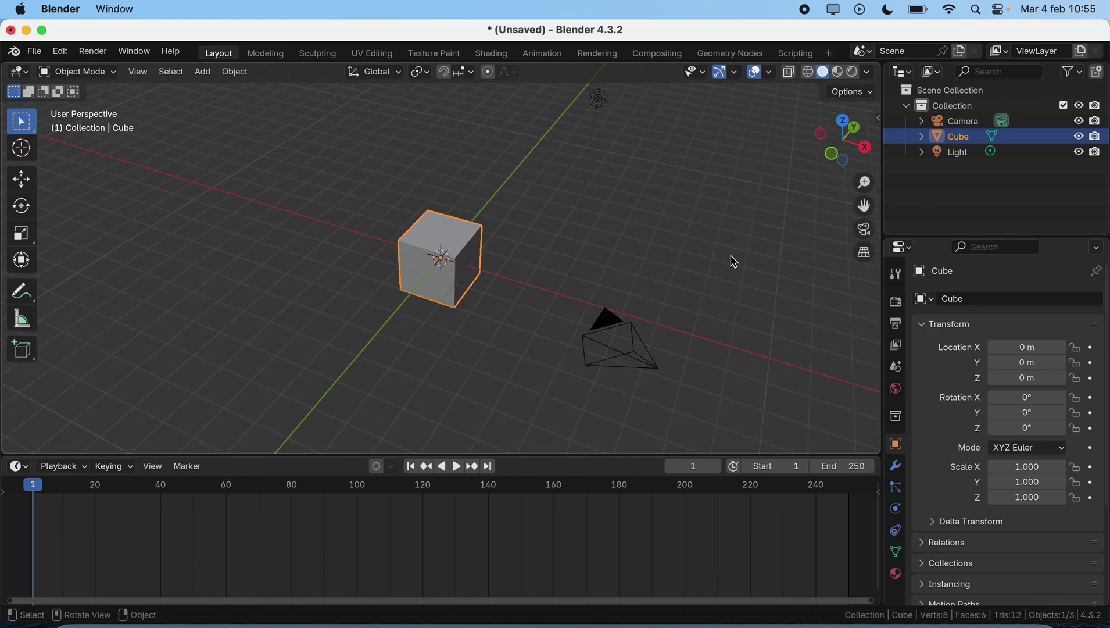
pyautogui.click(868, 233)
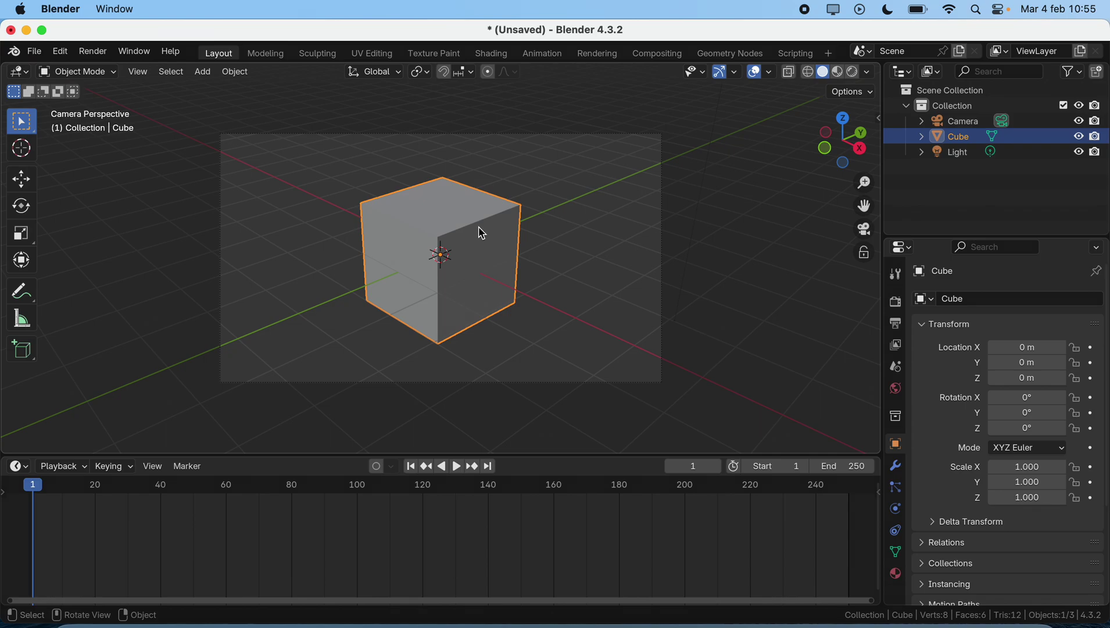
pyautogui.press('KP_0')
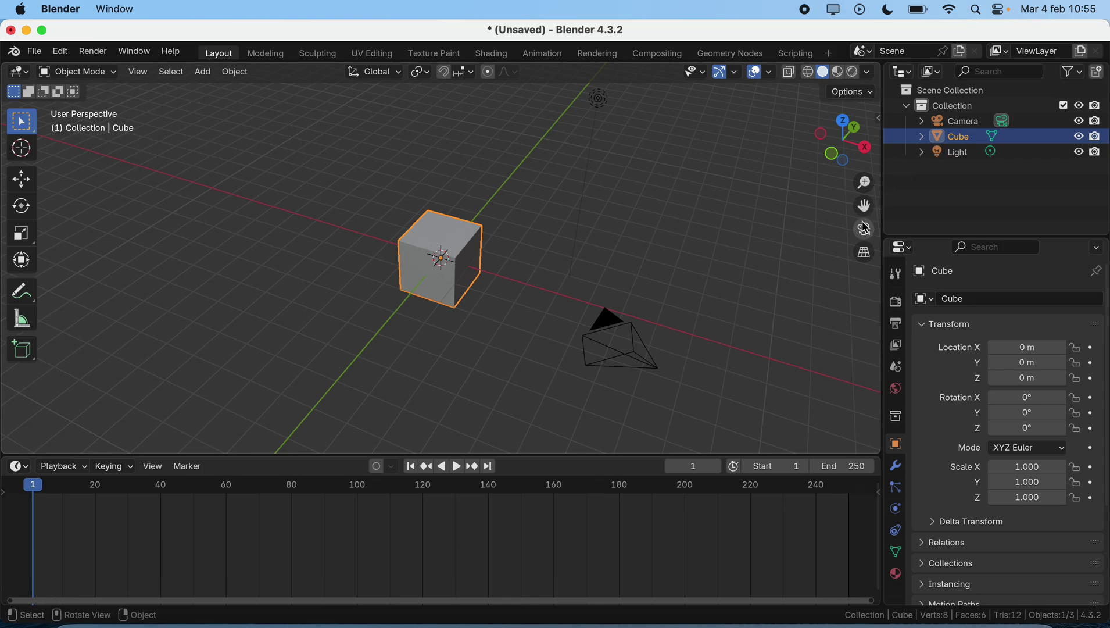
# Pan, zoom and orbit the viewport to view the cube from different distances and angles
pyautogui.moveTo(868, 204); pyautogui.dragTo(850, 227)
pyautogui.moveTo(781, 272); pyautogui.dragTo(813, 228)
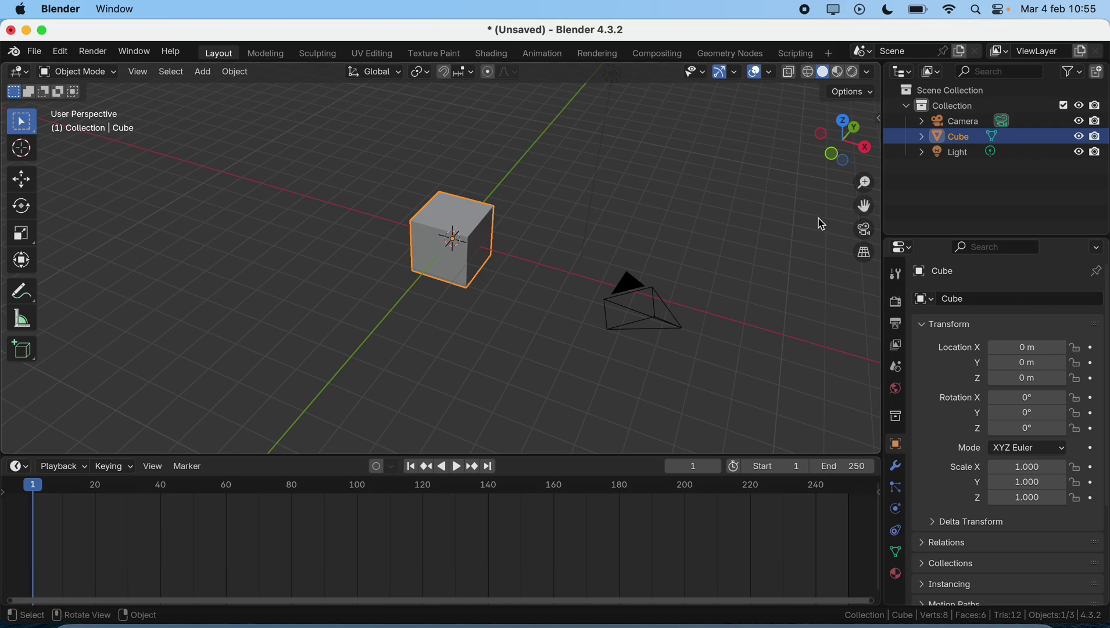
pyautogui.moveTo(695, 211); pyautogui.dragTo(683, 376)
pyautogui.moveTo(864, 206)
pyautogui.mouseDown()
pyautogui.moveTo(818, 227)
pyautogui.moveTo(971, 277)
pyautogui.moveTo(966, 203)
pyautogui.moveTo(854, 165)
pyautogui.moveTo(795, 266)
pyautogui.moveTo(976, 219)
pyautogui.moveTo(757, 263)
pyautogui.moveTo(874, 207)
pyautogui.moveTo(864, 206)
pyautogui.mouseUp()
pyautogui.scroll(3, 558, 210)
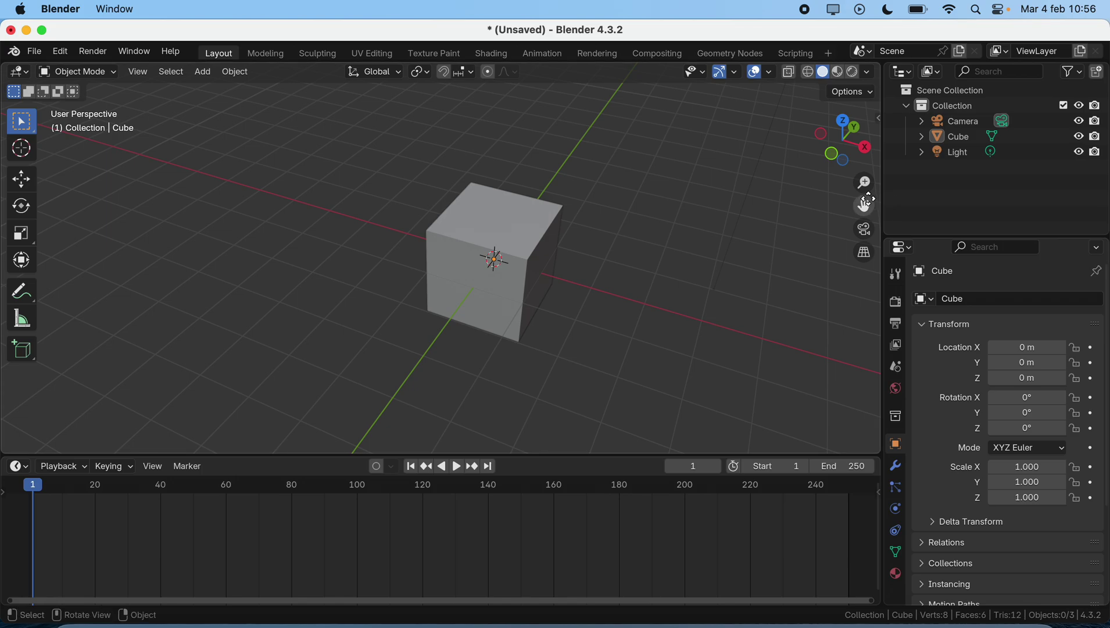
pyautogui.moveTo(864, 206)
pyautogui.mouseDown()
pyautogui.moveTo(556, 153)
pyautogui.moveTo(765, 217)
pyautogui.moveTo(1083, 205)
pyautogui.moveTo(895, 176)
pyautogui.moveTo(858, 137)
pyautogui.moveTo(821, 180)
pyautogui.moveTo(866, 177)
pyautogui.moveTo(865, 140)
pyautogui.moveTo(868, 187)
pyautogui.mouseUp()
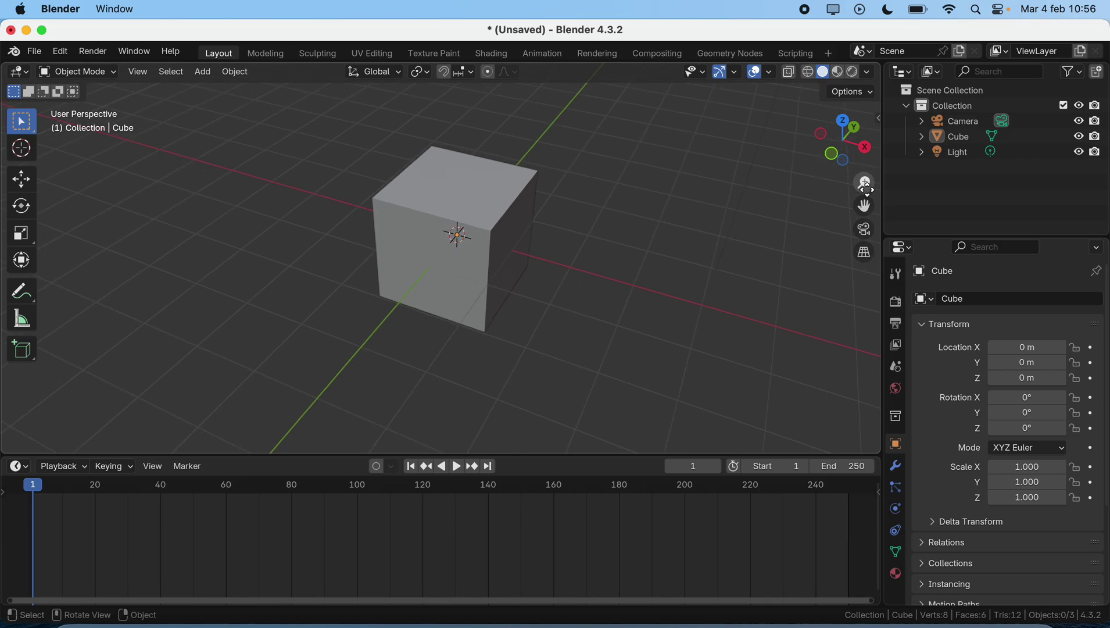
pyautogui.scroll(3, 614, 235)
pyautogui.scroll(2, 610, 241)
pyautogui.scroll(-3, 607, 245)
pyautogui.scroll(-1, 610, 246)
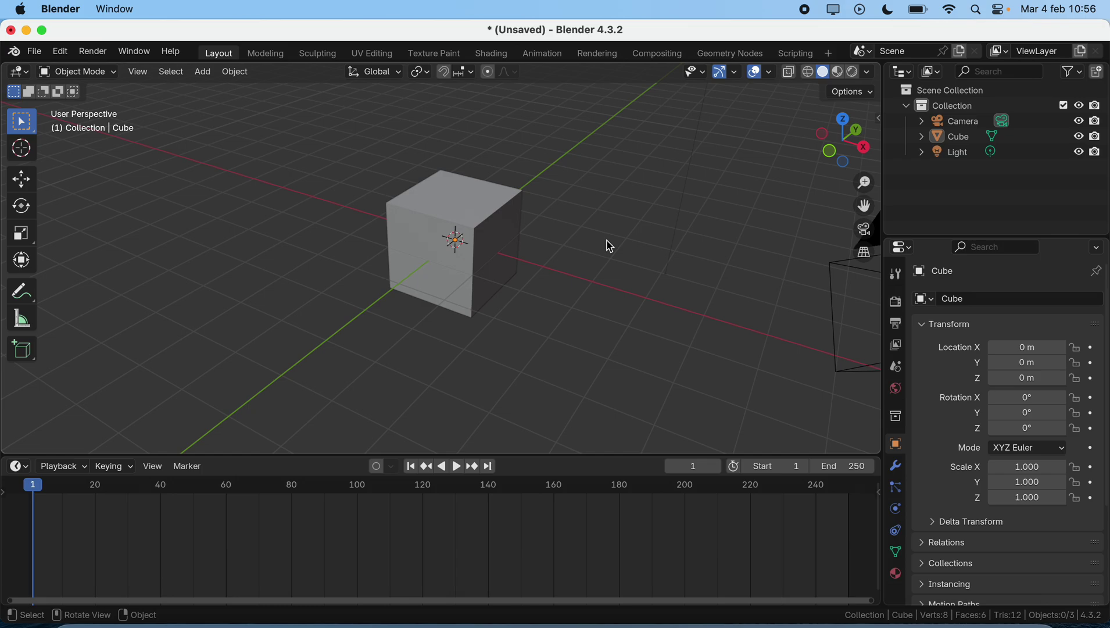
pyautogui.hscroll(-5, 610, 247)
pyautogui.scroll(-5, 610, 247)
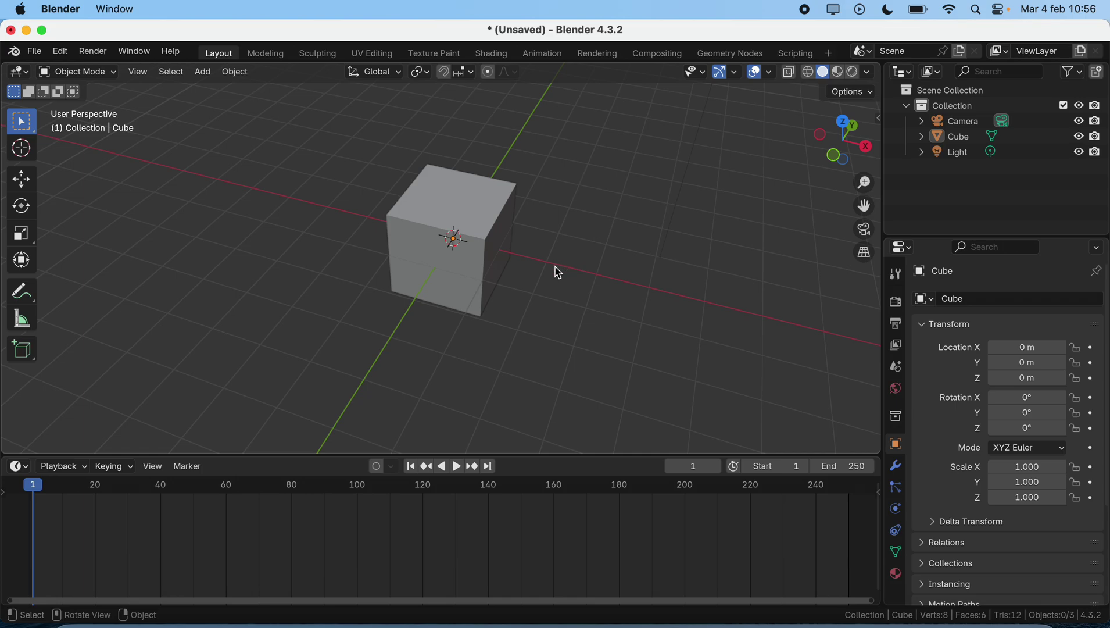
# Clear the cube's object name, and reopen the name for editing
pyautogui.press('F2')
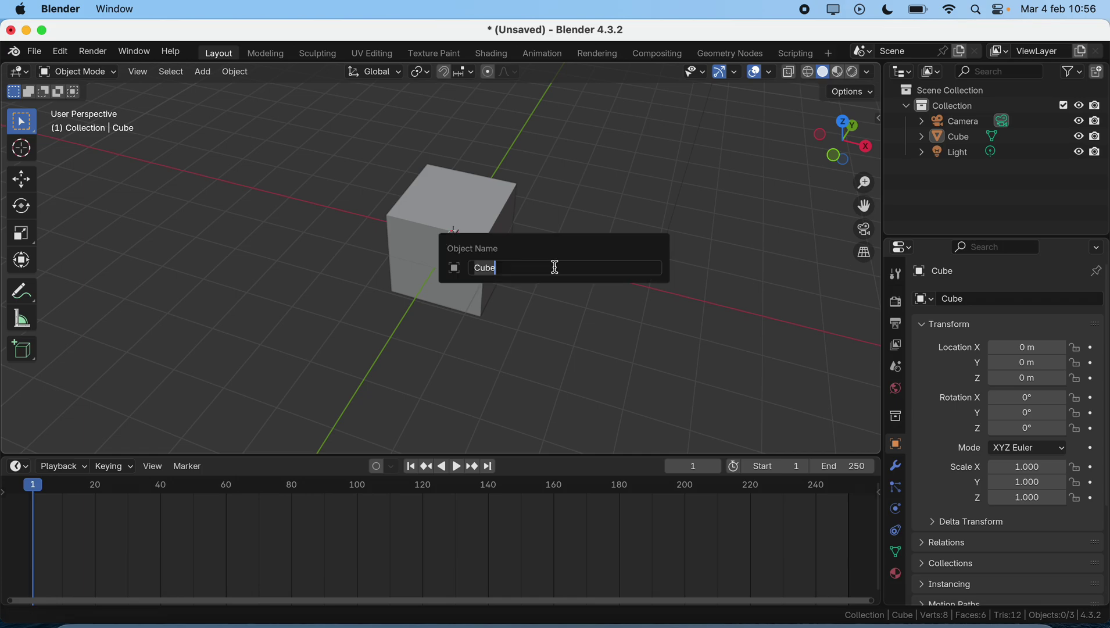
pyautogui.press('BackSpace')
pyautogui.press('Return')
pyautogui.click(464, 230)
pyautogui.press('F2')
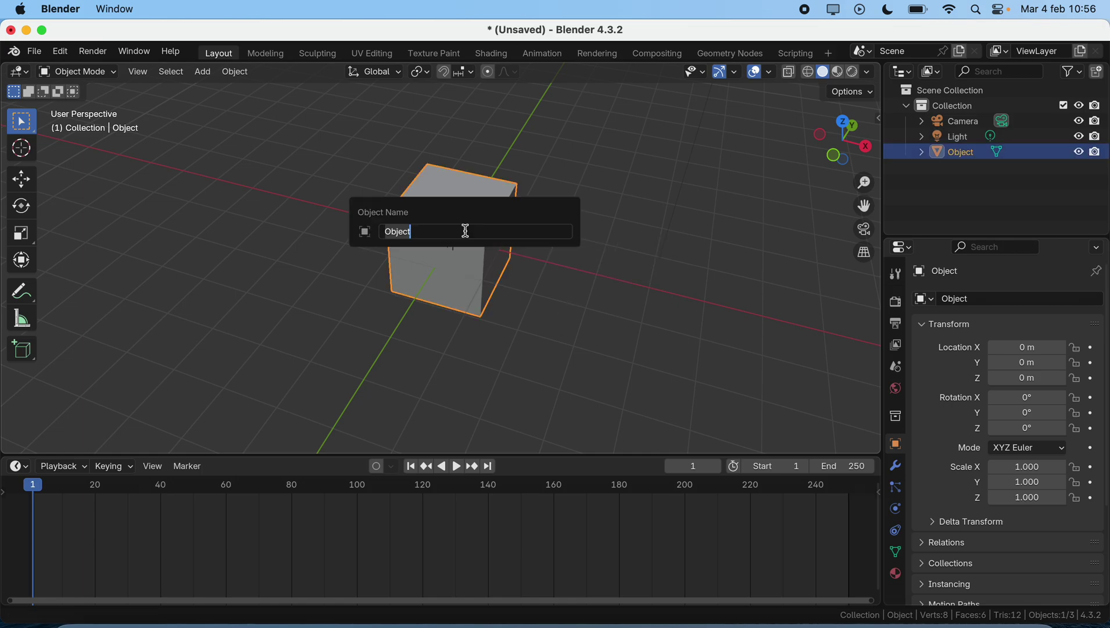
# Rename the cube object as Cubo in the scene collection and deselect it
pyautogui.click(960, 158)
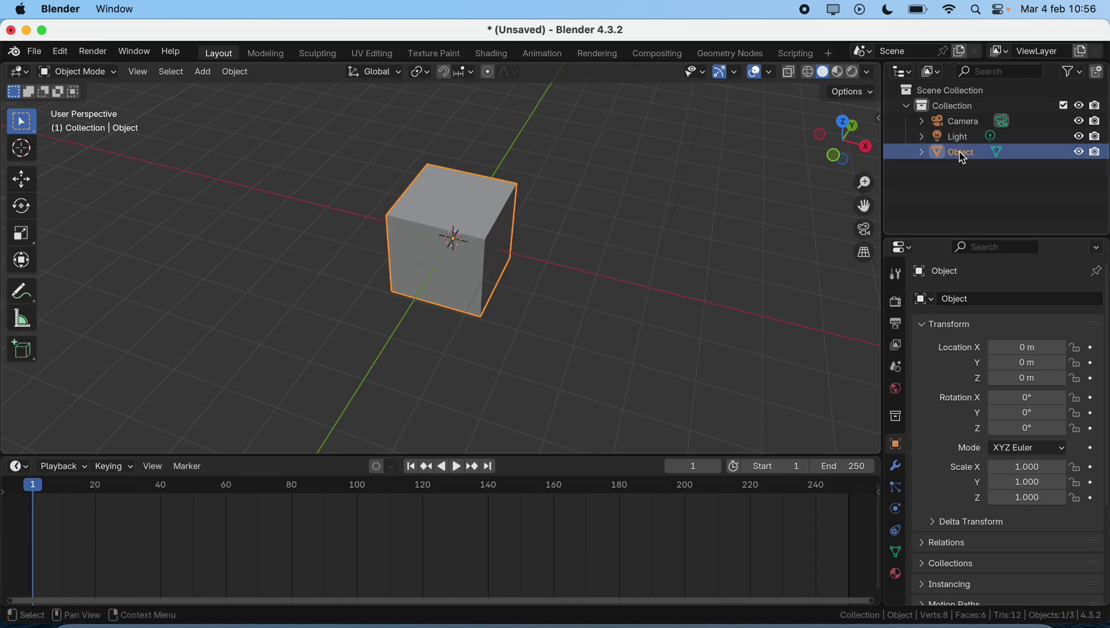
pyautogui.doubleClick(965, 158)
pyautogui.write('Cubo')
pyautogui.press('Return')
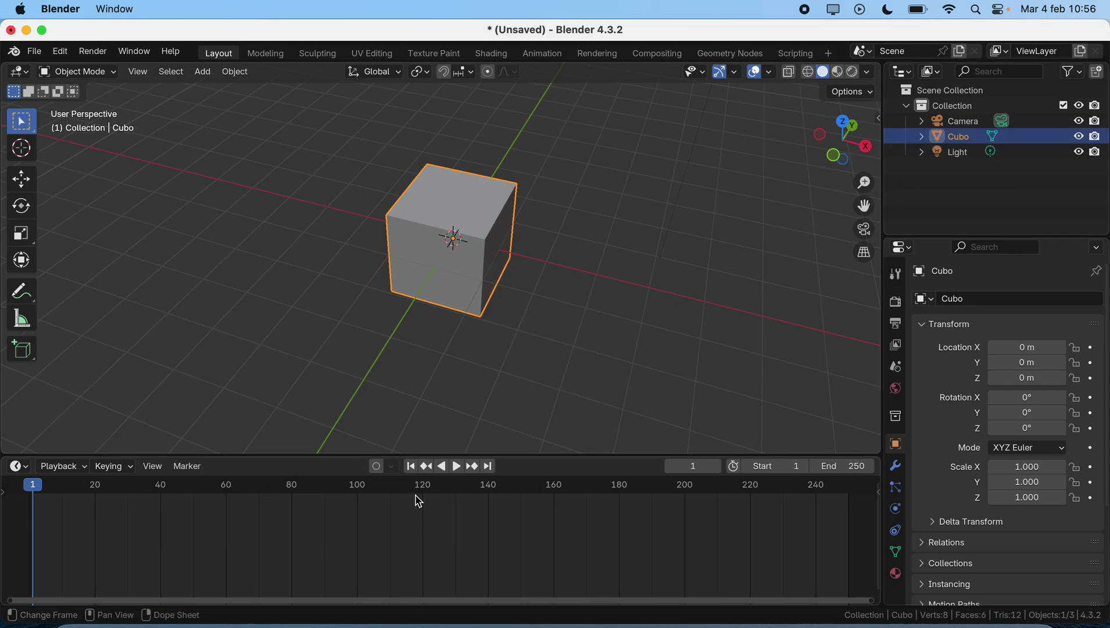
pyautogui.click(564, 273)
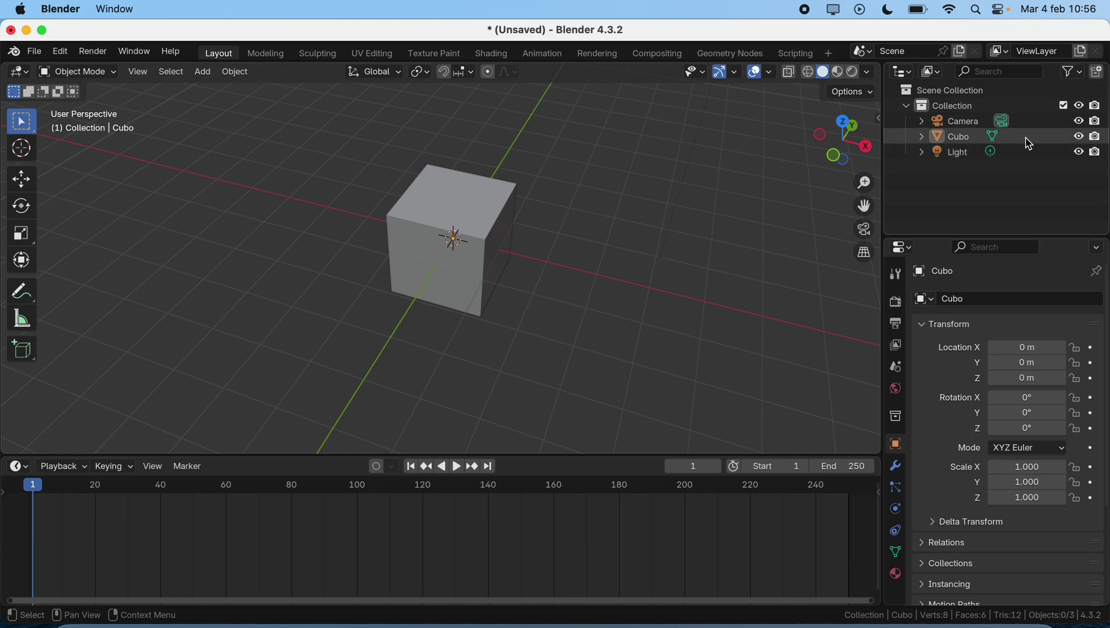
# Hide and show Cubo in the viewport, and expand and collapse its hierarchy to view its mesh data
pyautogui.click(1085, 137)
pyautogui.click(1082, 138)
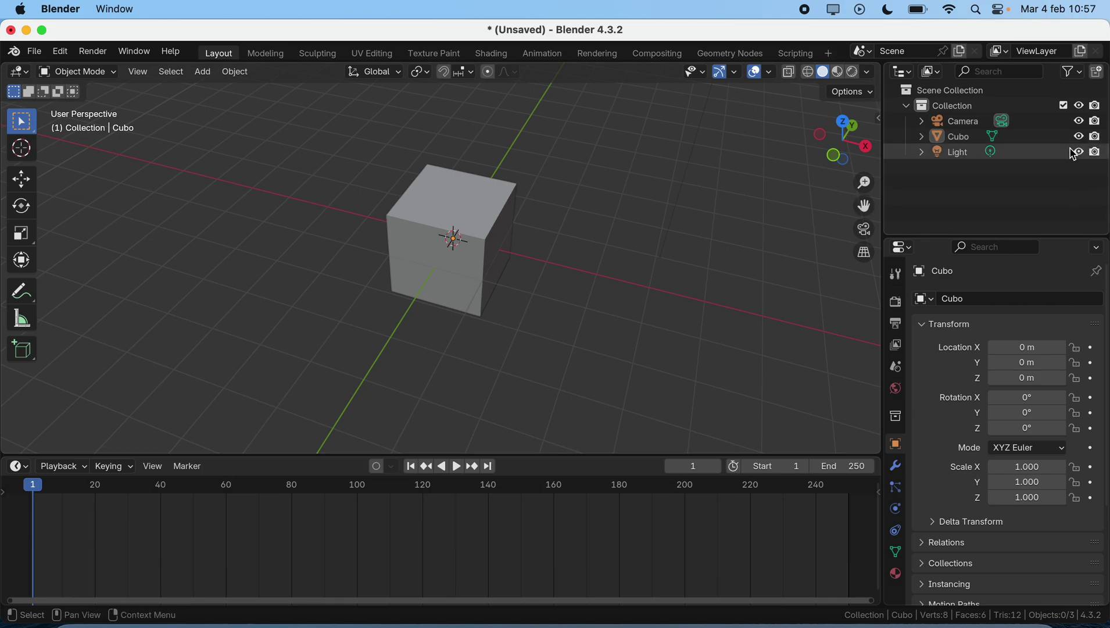
pyautogui.click(922, 137)
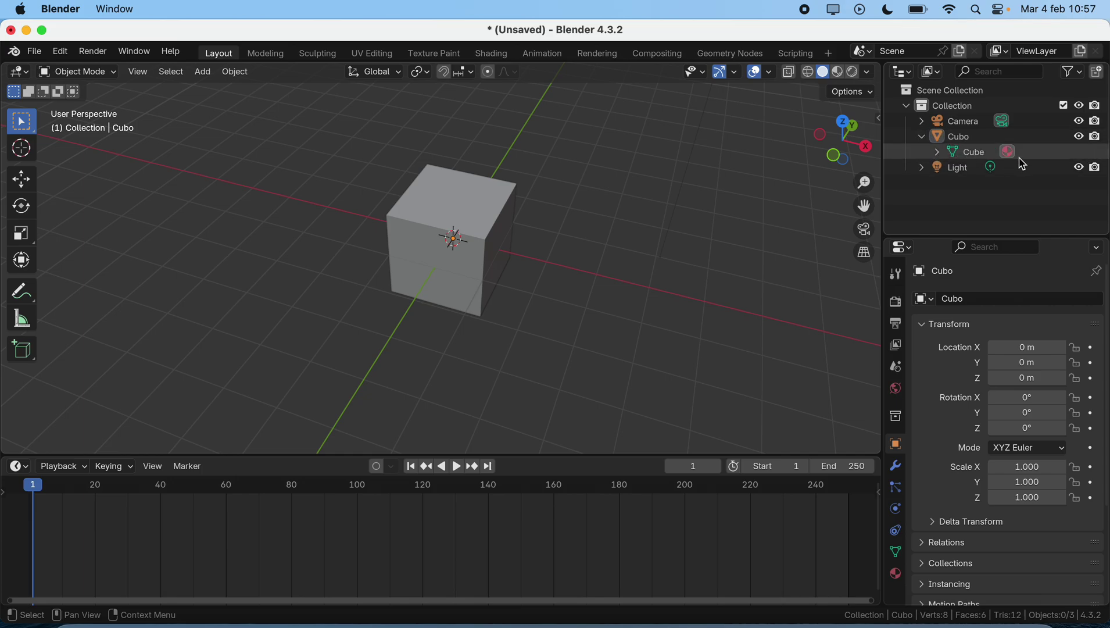
pyautogui.click(923, 136)
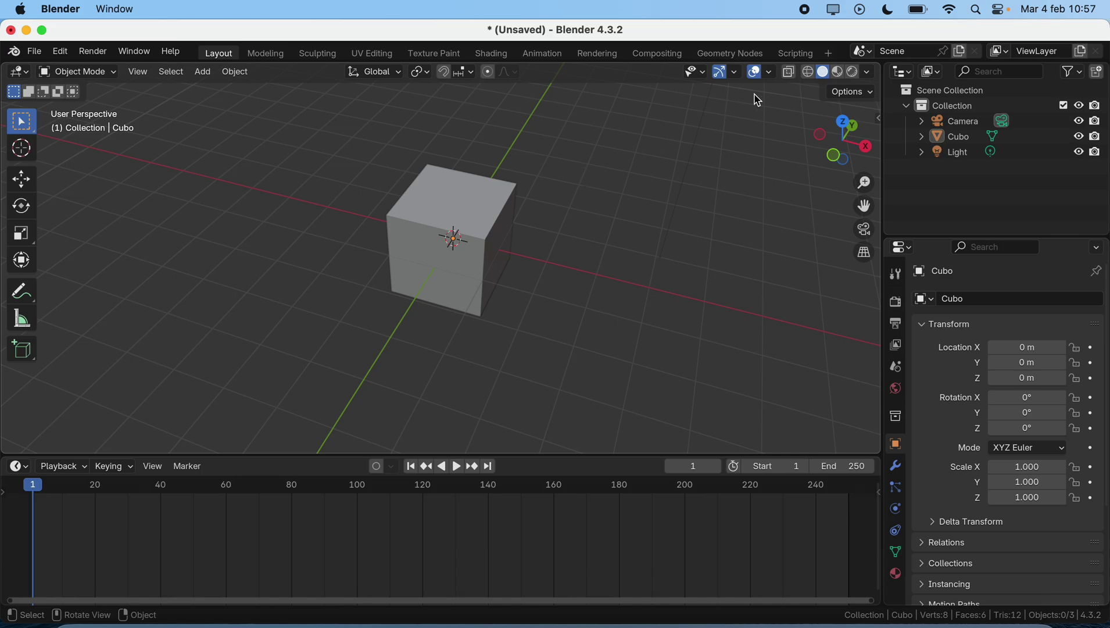
# Set the viewport shading to Wireframe and examine the cube's structure from several angles
pyautogui.click(813, 72)
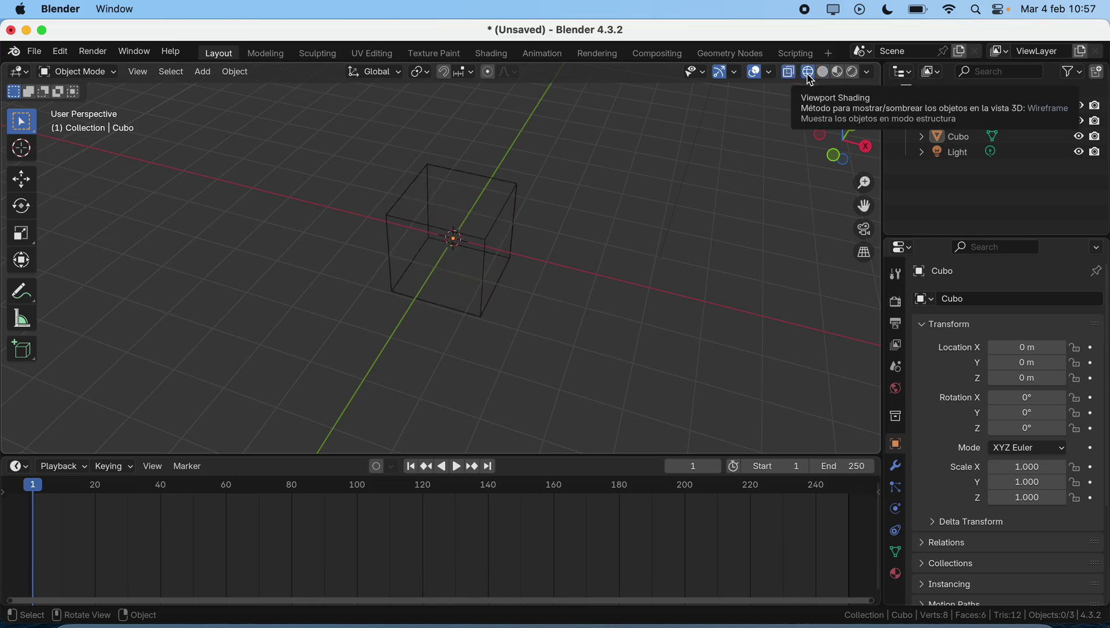
pyautogui.scroll(-10, 530, 174)
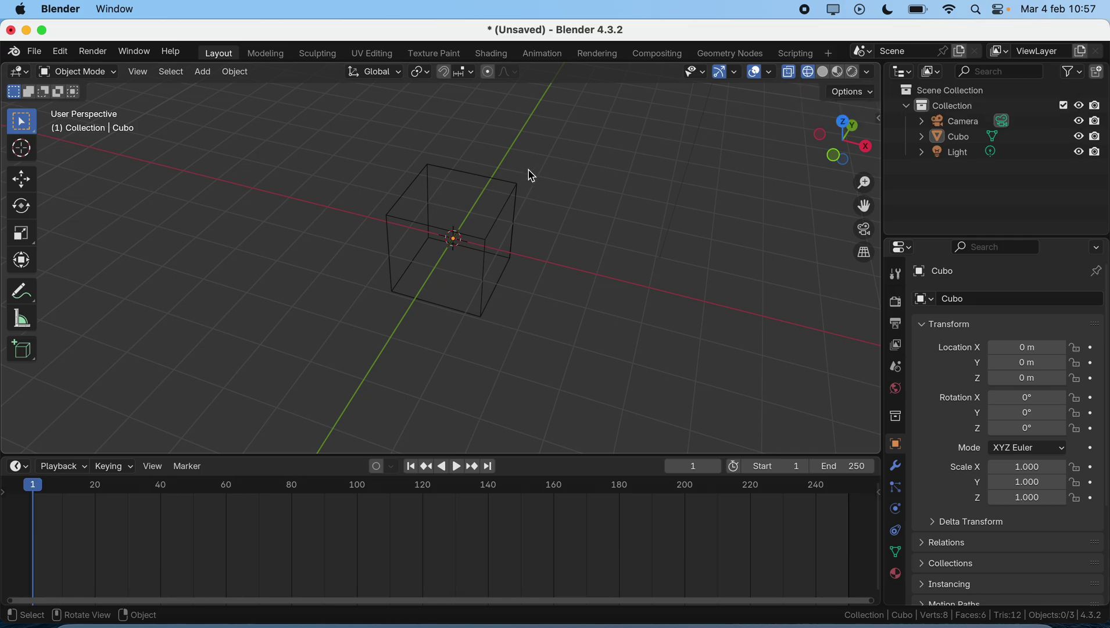
pyautogui.scroll(-10, 530, 175)
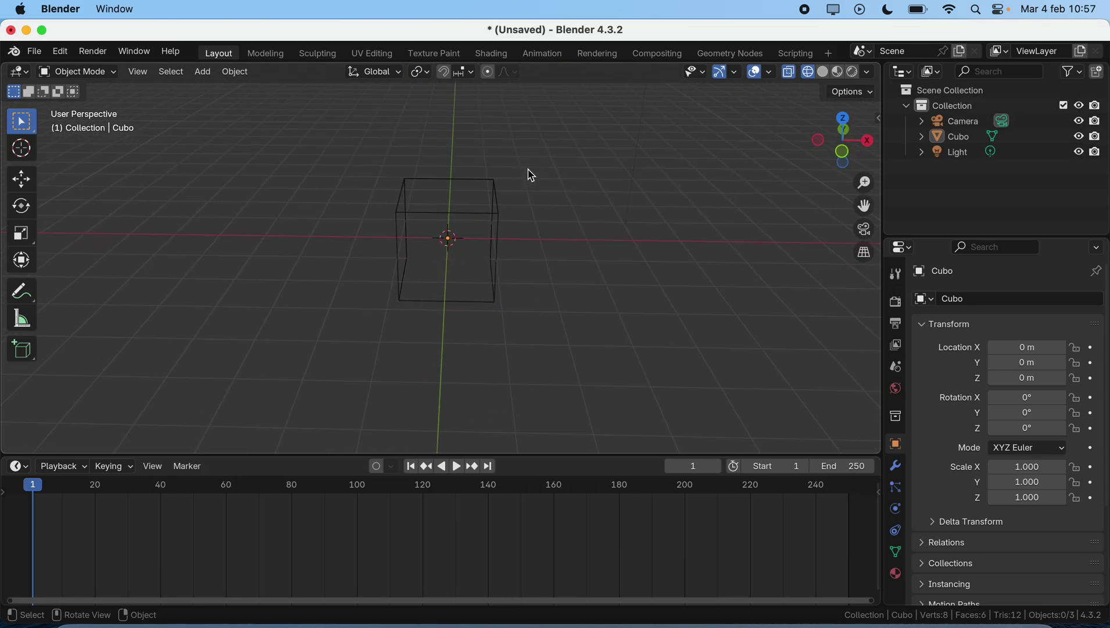
pyautogui.scroll(-10, 530, 174)
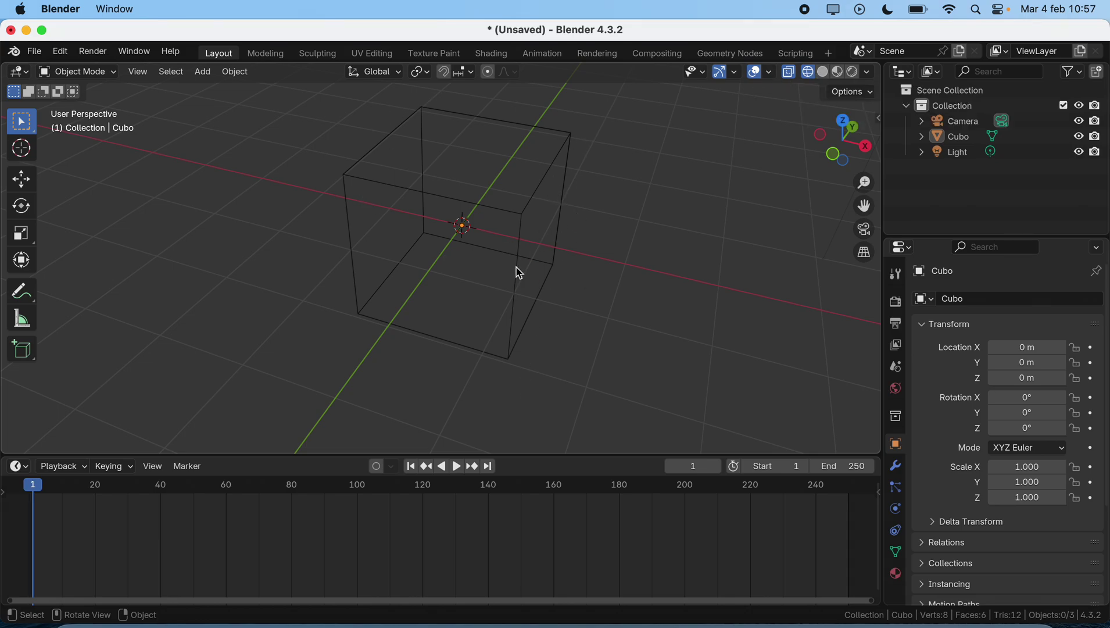
# Set the viewport shading to Solid and examine the cube's faces from several angles
pyautogui.click(824, 72)
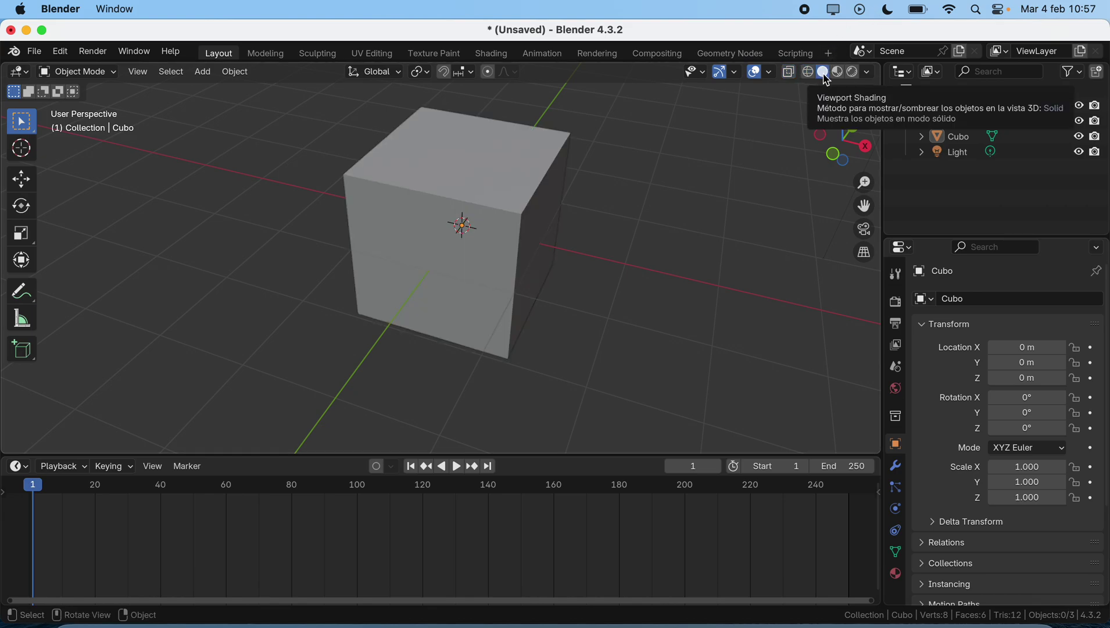
pyautogui.scroll(10, 674, 206)
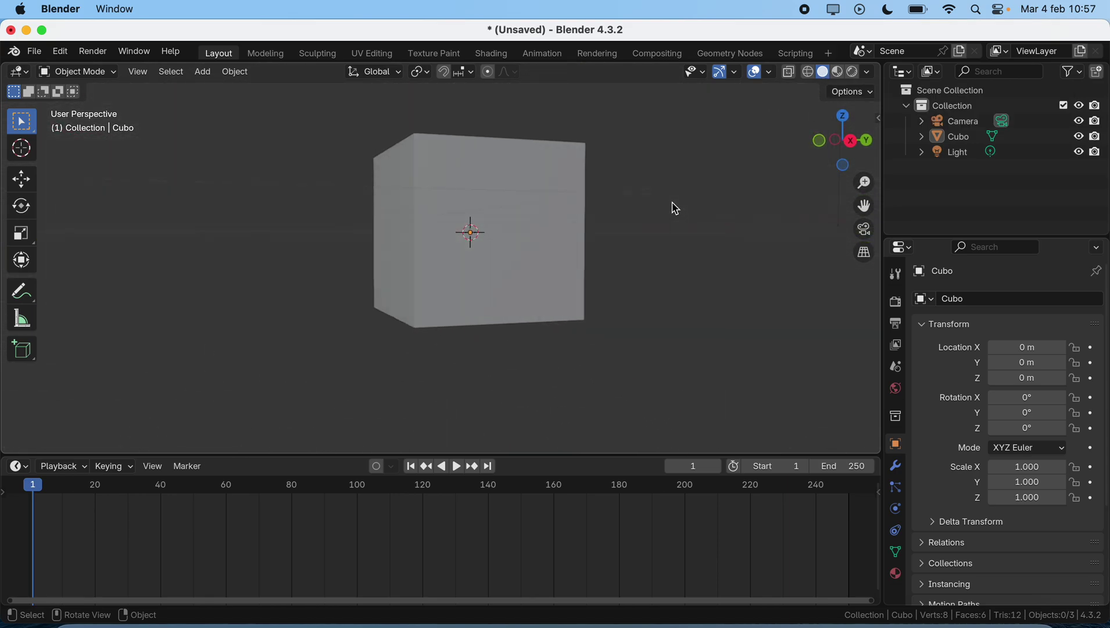
pyautogui.scroll(-10, 674, 206)
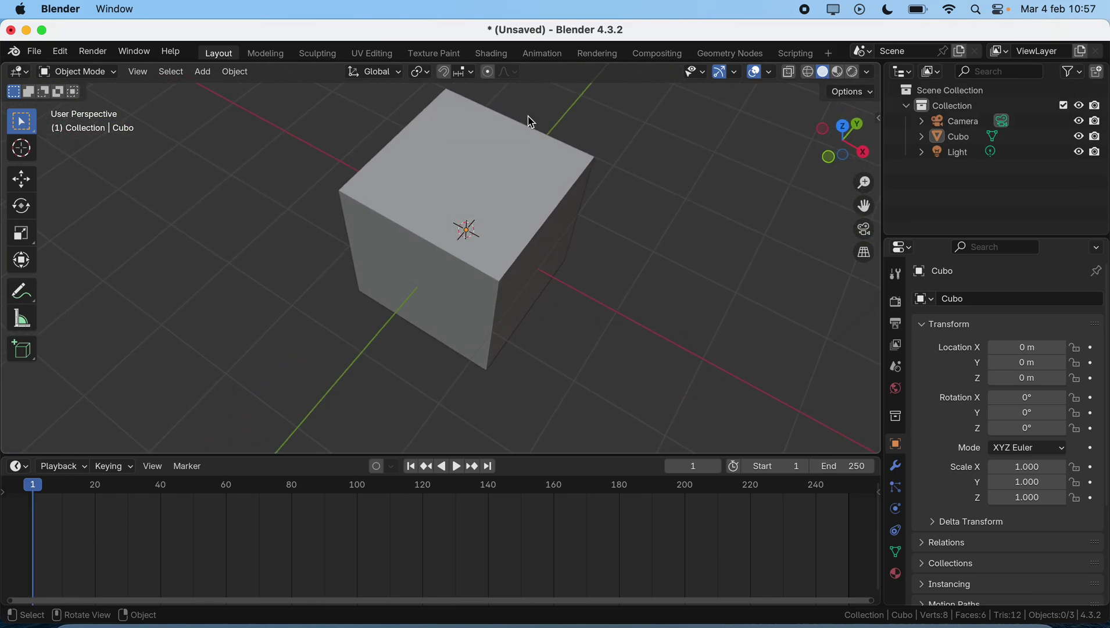
# Preview the cube in Material Preview and Rendered shading, and open the scene's render properties
pyautogui.click(840, 72)
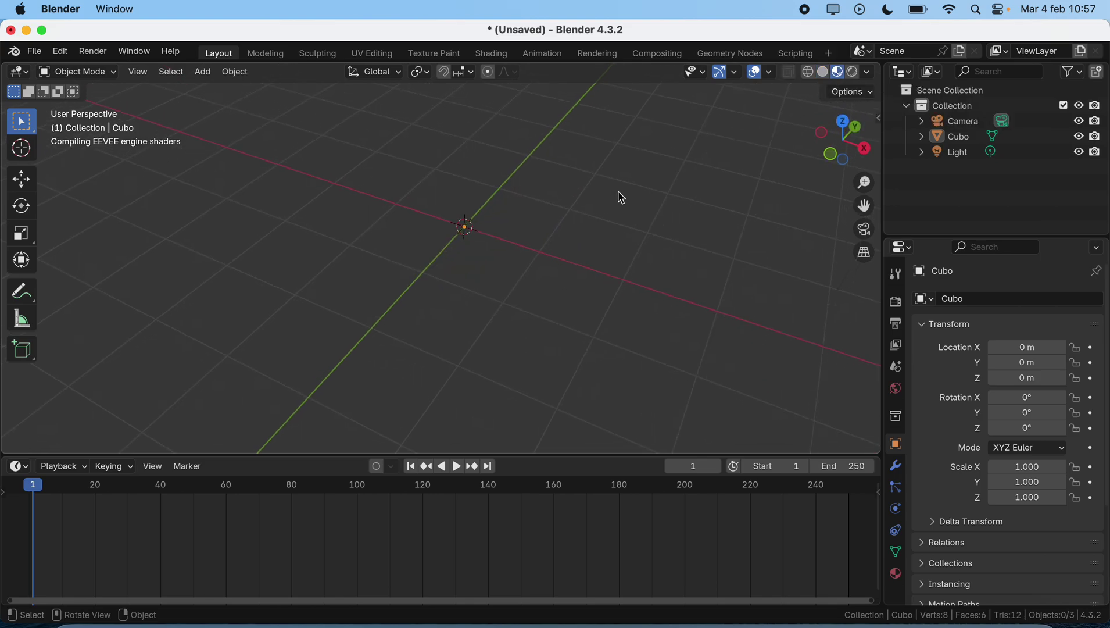
pyautogui.hscroll(10, 623, 200)
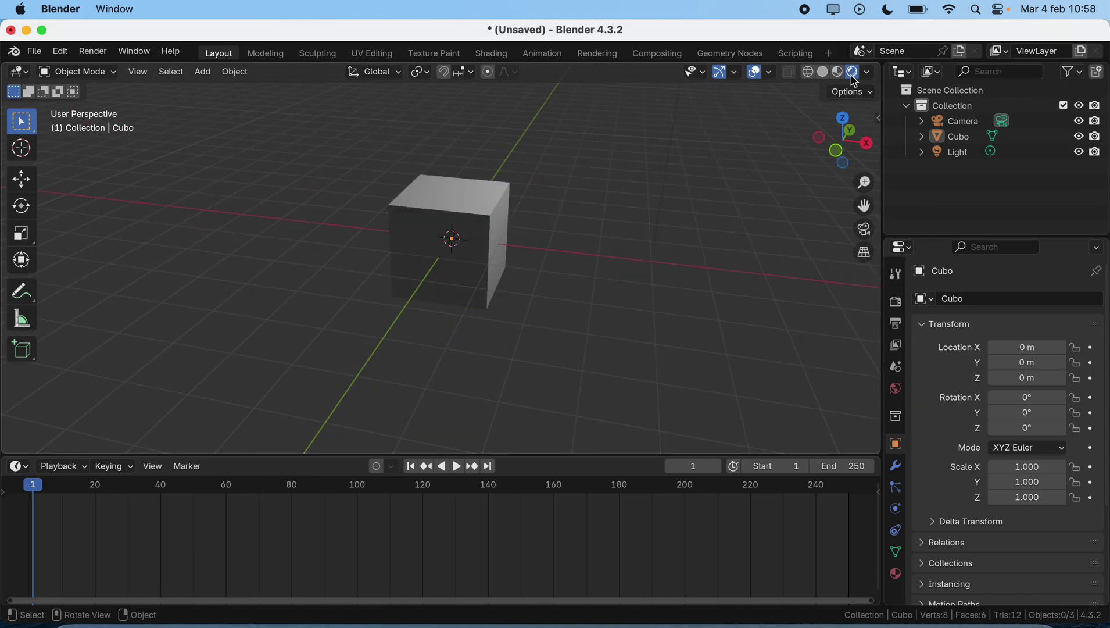
pyautogui.click(898, 274)
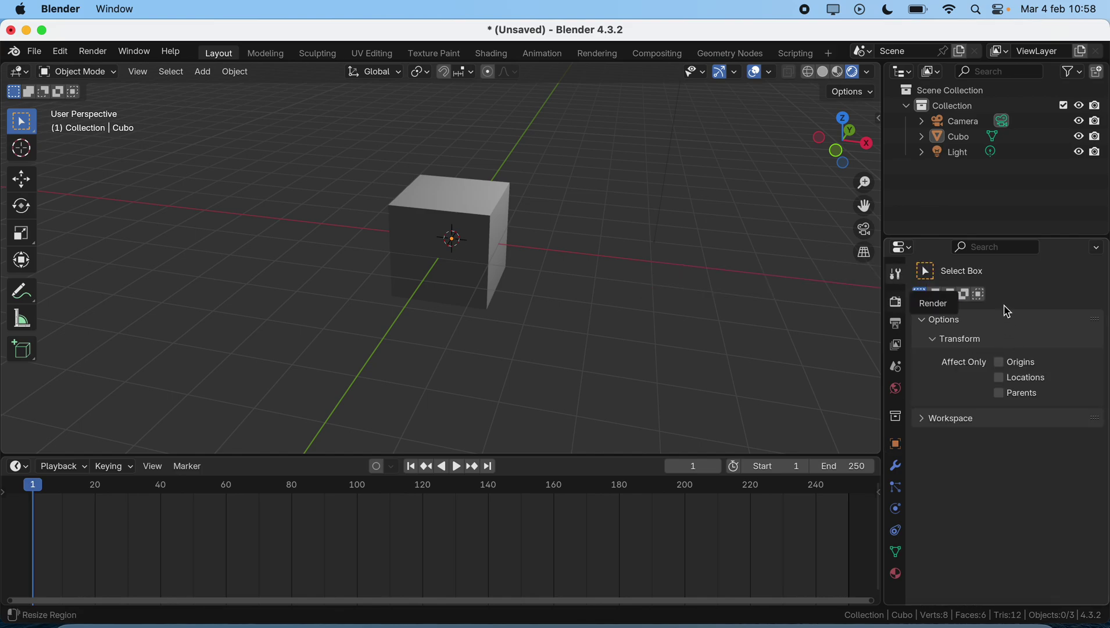
pyautogui.click(896, 302)
# Return the viewport shading to Material Preview and orbit around the cube
pyautogui.moveTo(655, 247)
pyautogui.mouseDown(button='middle')
pyautogui.moveTo(543, 221)
pyautogui.moveTo(615, 167)
pyautogui.mouseUp(button='middle')
pyautogui.click(838, 71)
pyautogui.moveTo(661, 203); pyautogui.dragTo(661, 205, button='middle')
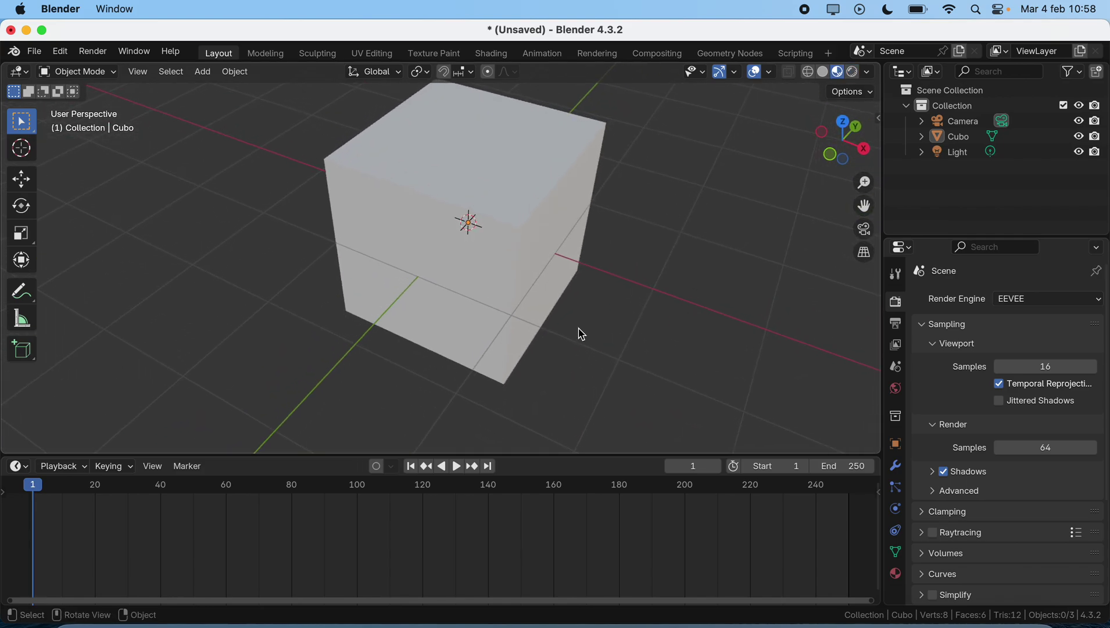
# Review the render engine choices for the scene, keeping EEVEE selected
pyautogui.click(1014, 301)
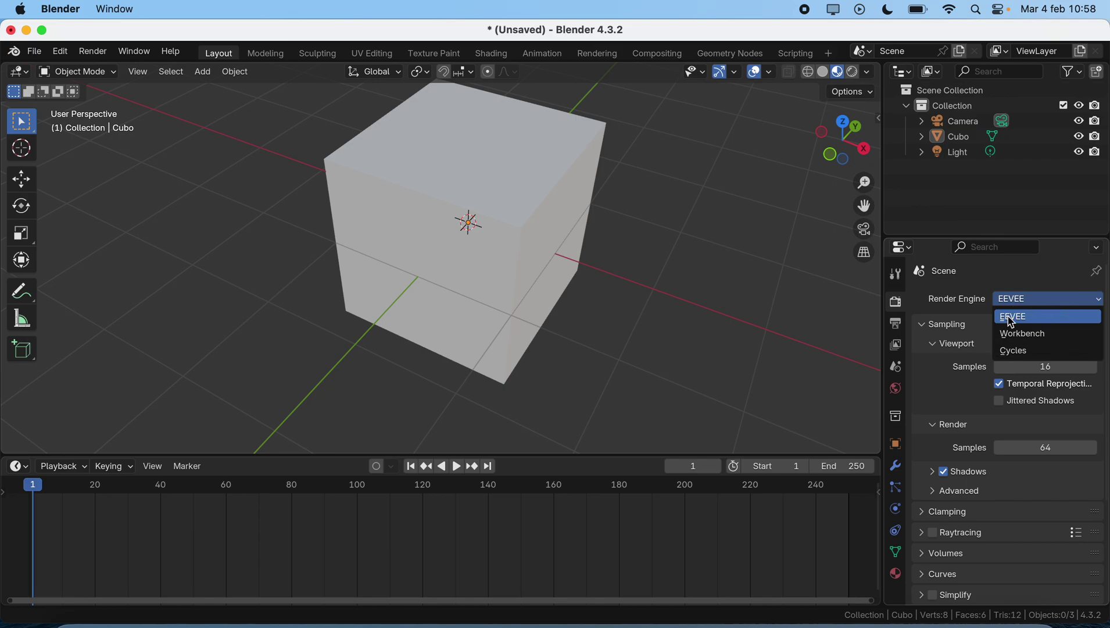
pyautogui.click(1034, 317)
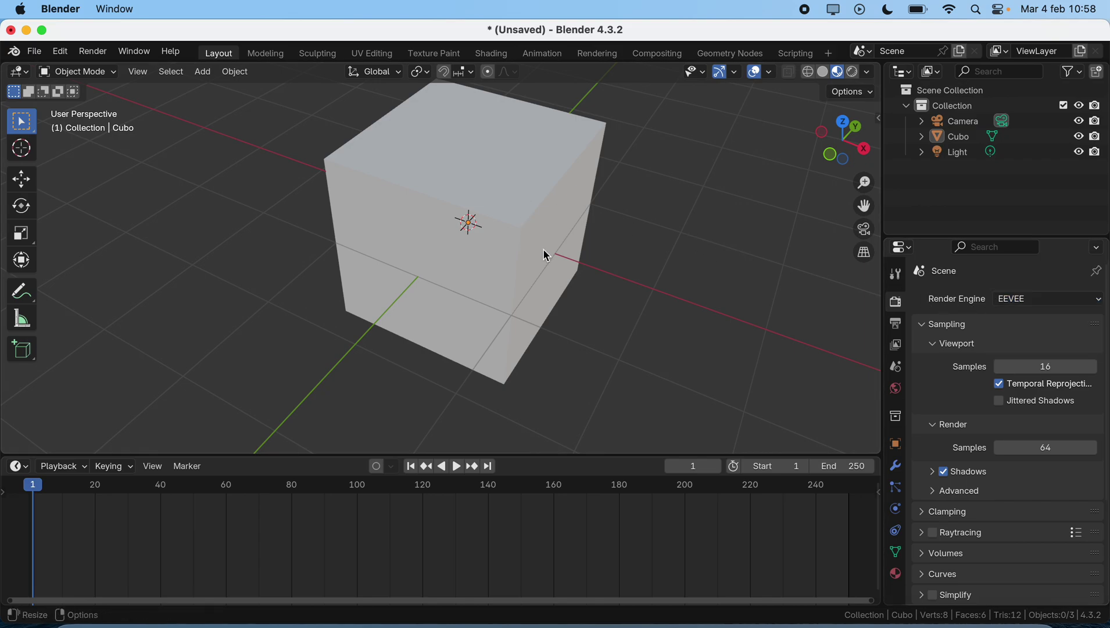
pyautogui.click(1060, 301)
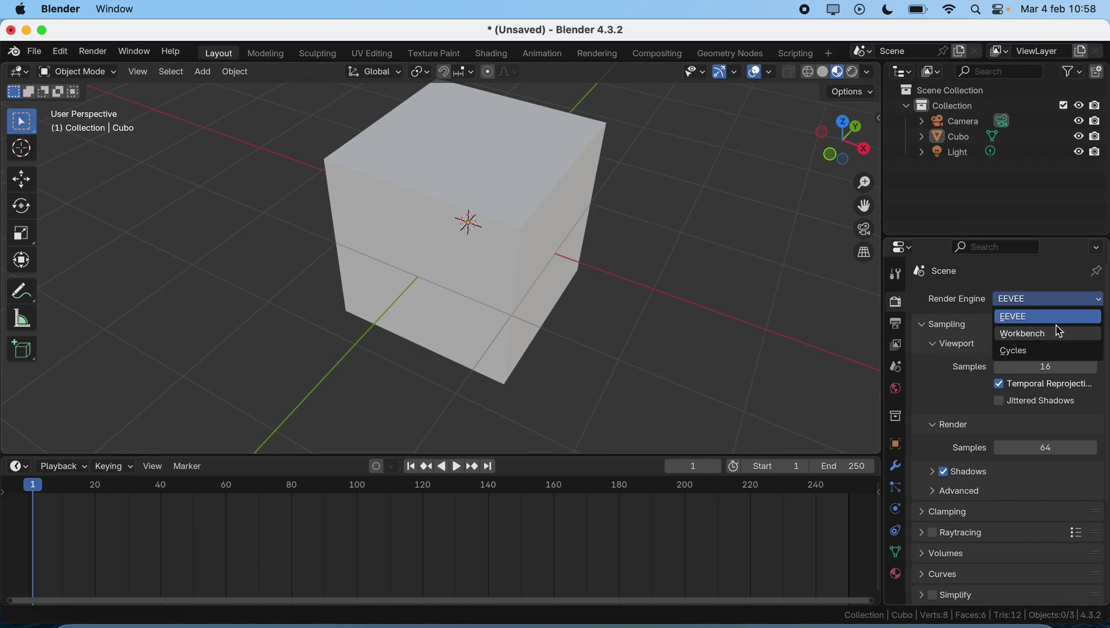
pyautogui.click(1035, 324)
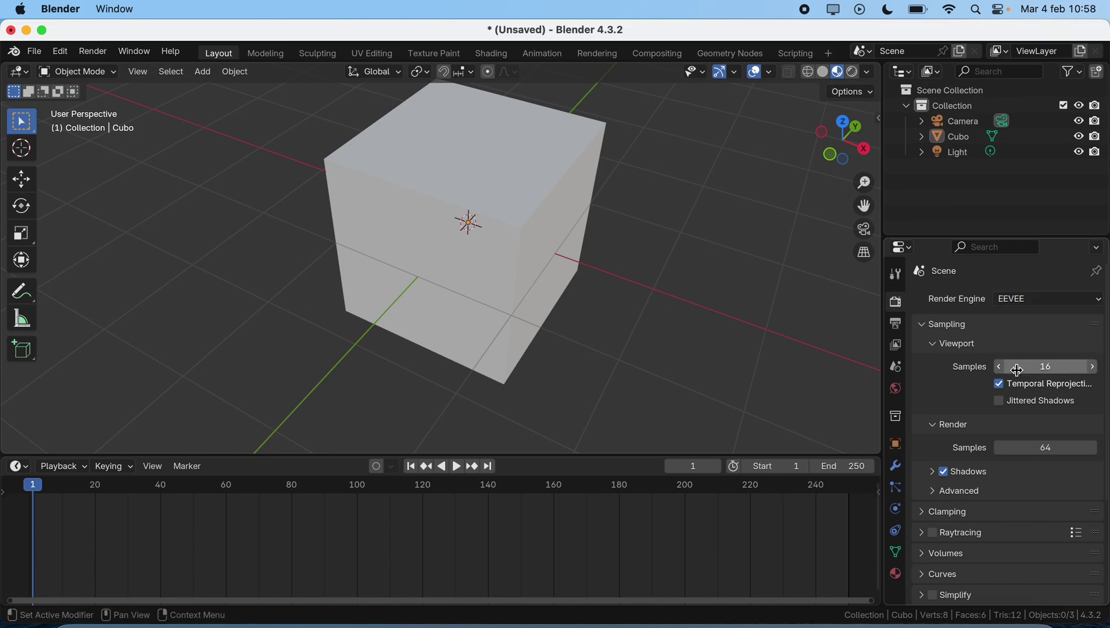
pyautogui.click(1043, 300)
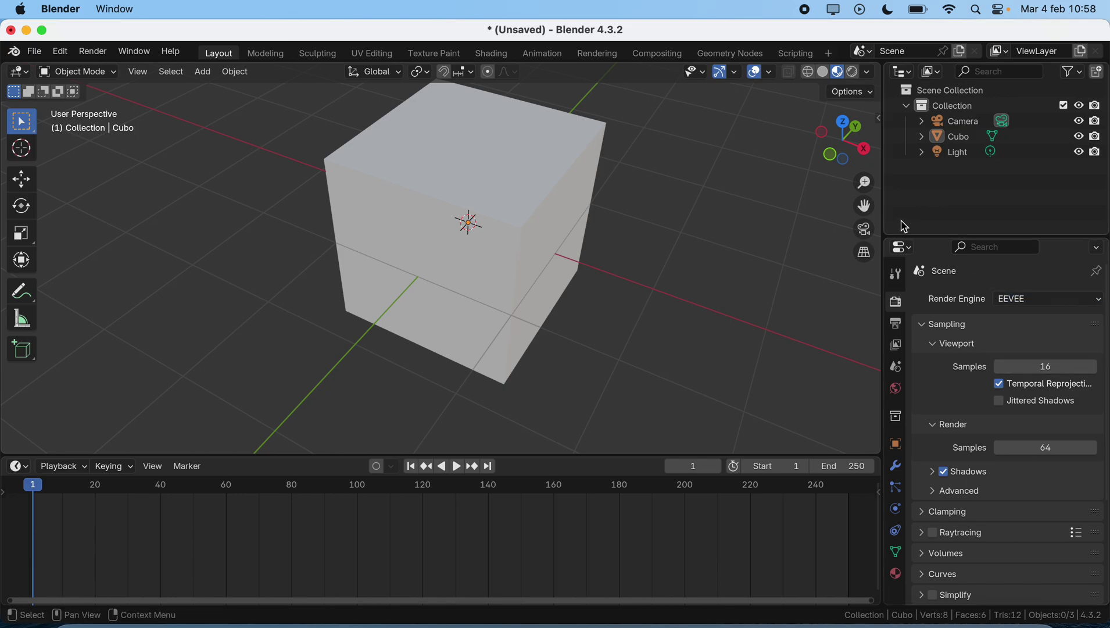
pyautogui.scroll(-3, 604, 203)
pyautogui.moveTo(609, 202); pyautogui.dragTo(610, 198, button='middle')
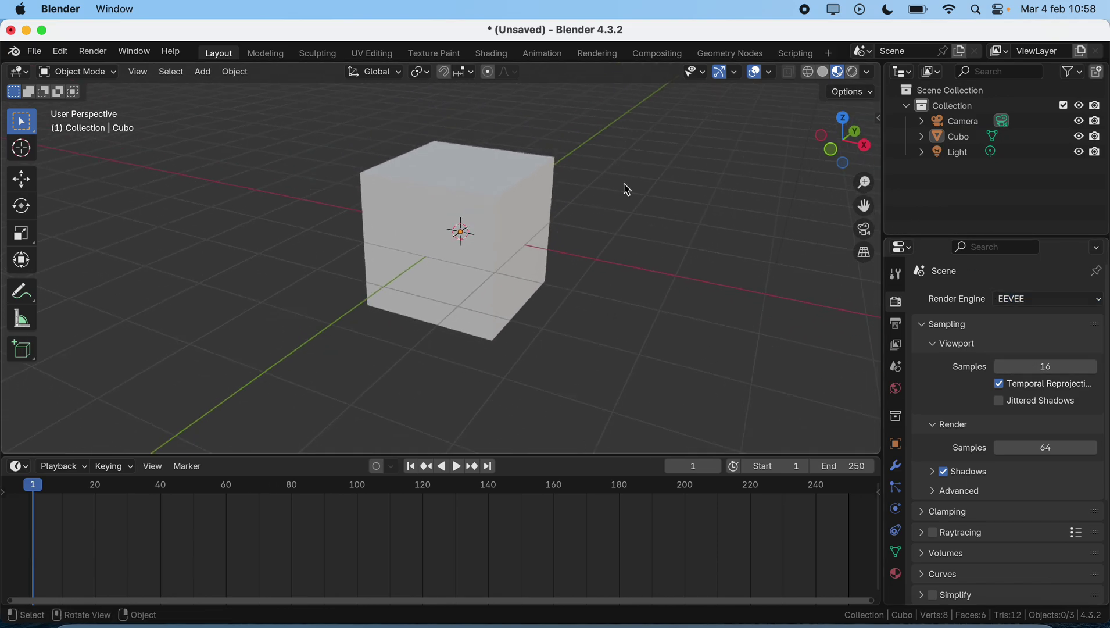
pyautogui.click(1059, 292)
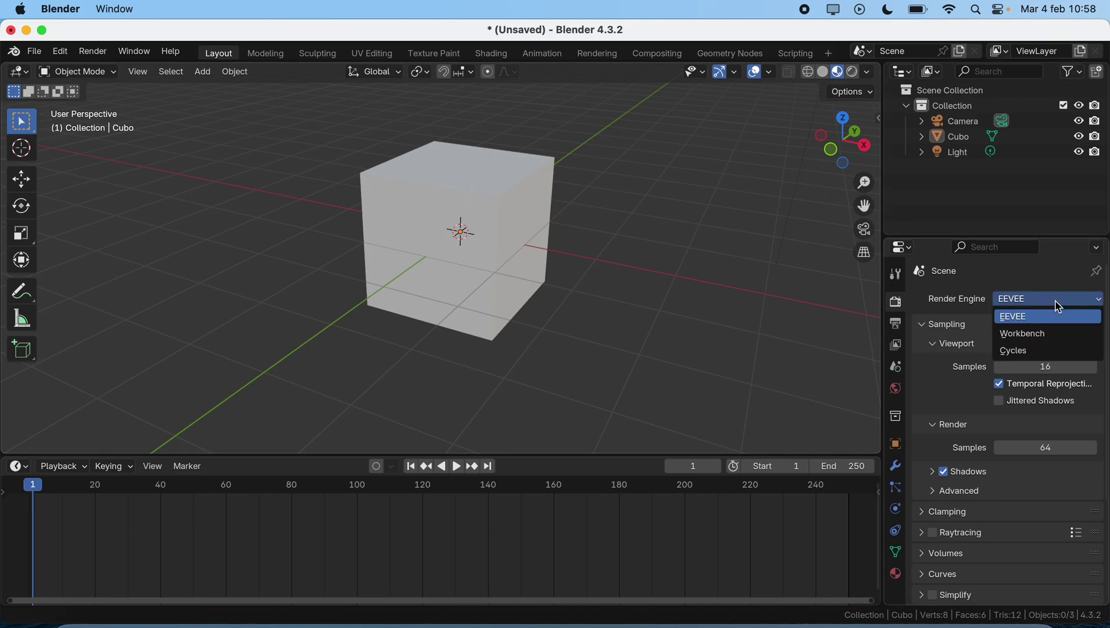
# Set the viewport shading to Rendered and switch the scene's render engine to Cycles
pyautogui.click(857, 74)
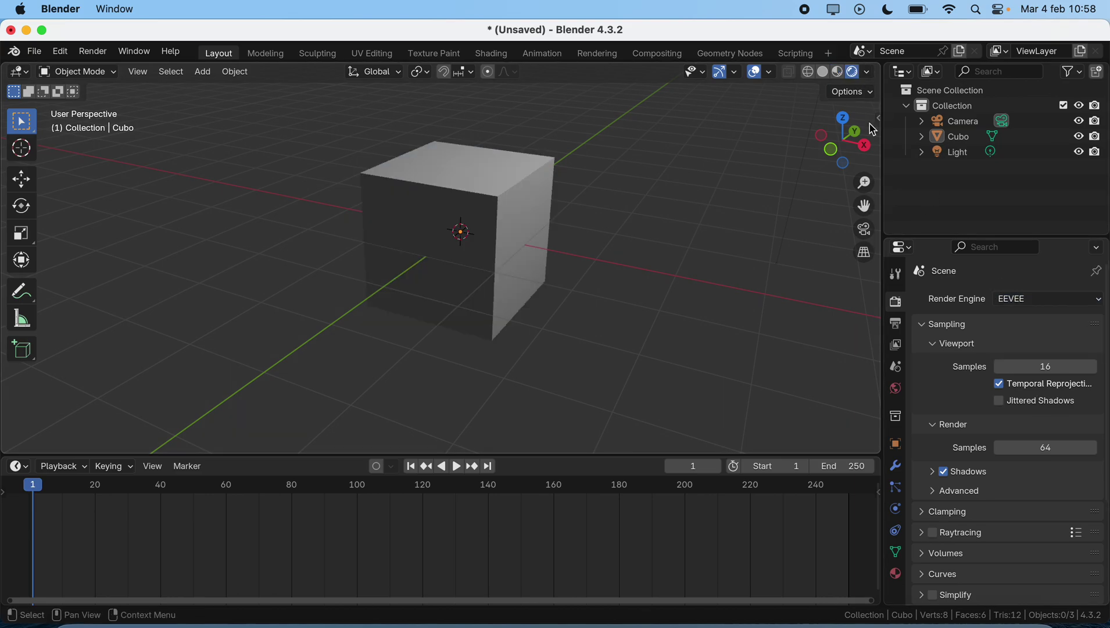
pyautogui.click(1060, 298)
pyautogui.click(1044, 351)
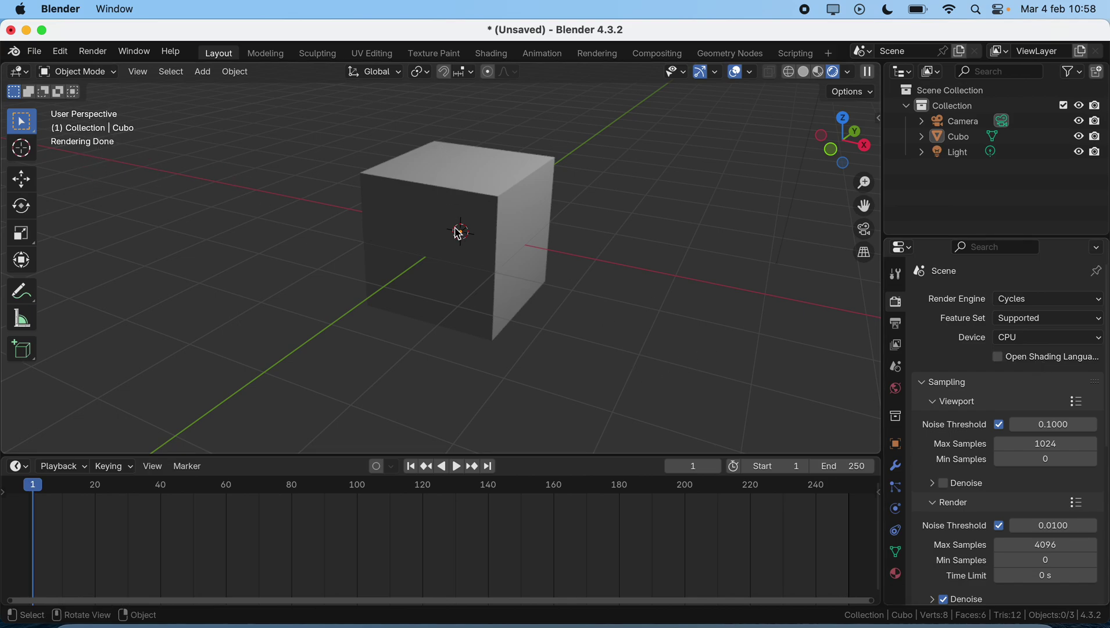
# Try GPU Compute as the Cycles render device, and set the device back to CPU
pyautogui.click(1043, 338)
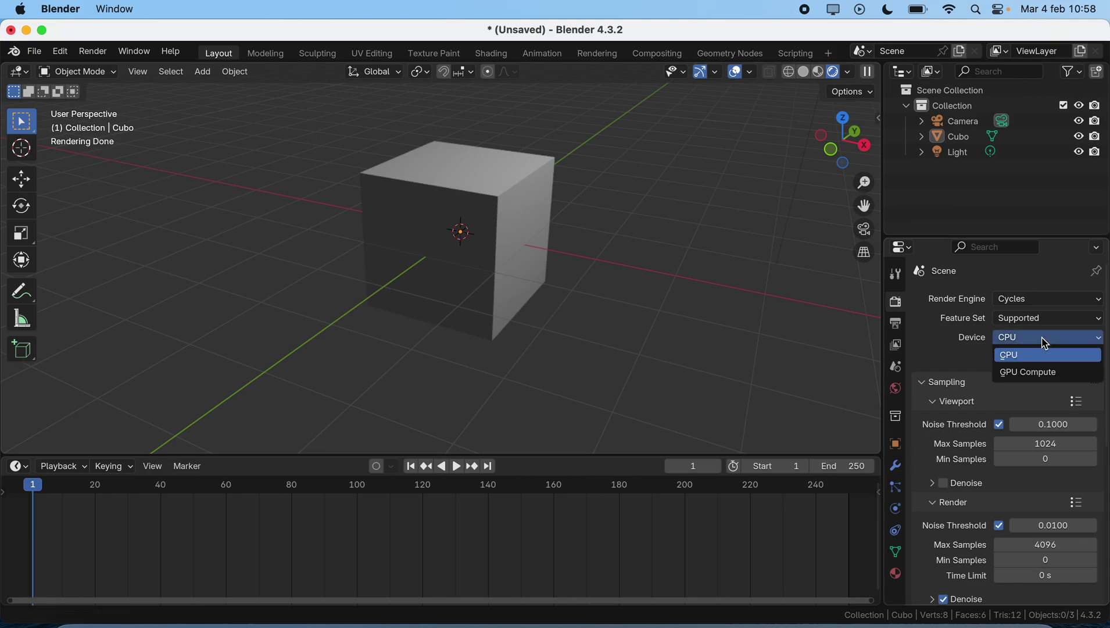
pyautogui.click(1046, 372)
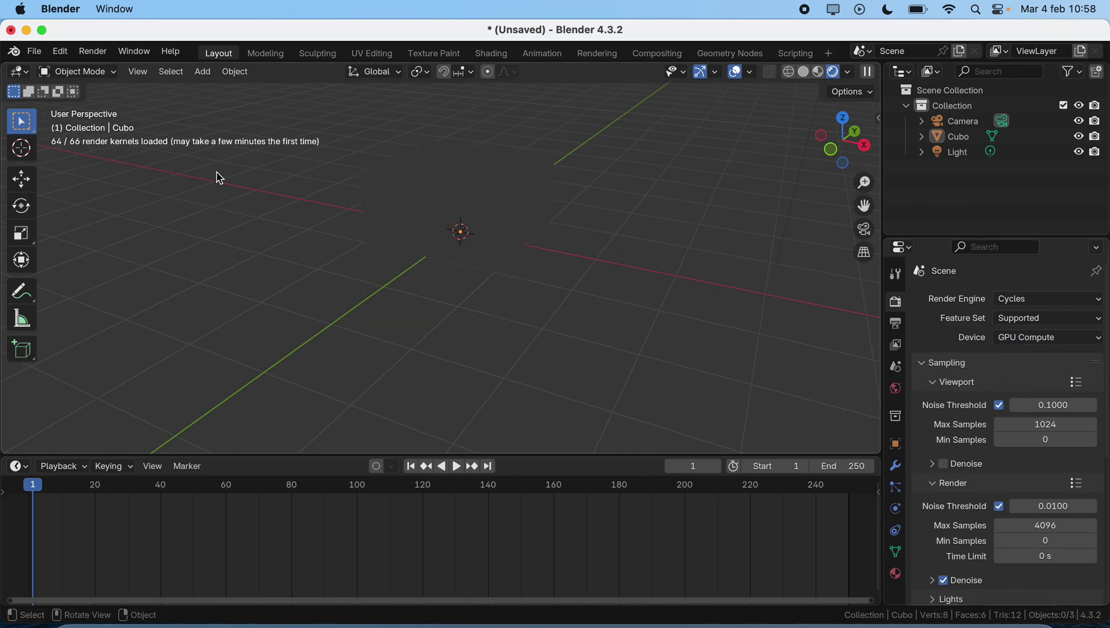
pyautogui.click(1036, 339)
pyautogui.click(1033, 357)
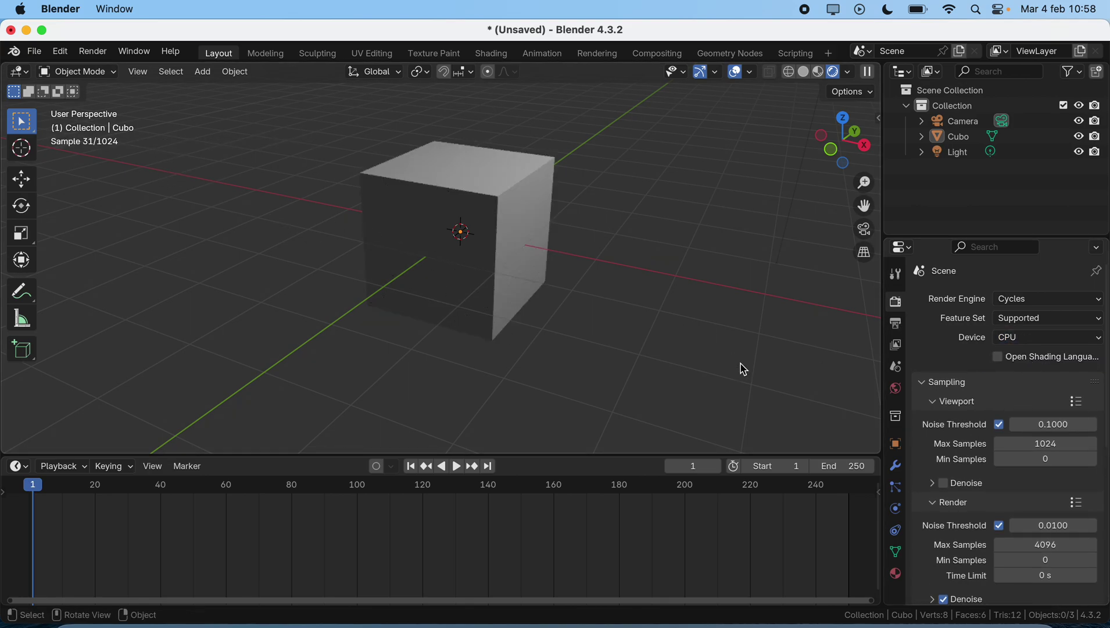
# Switch the render engine back to EEVEE and review the list of engines once more
pyautogui.click(1078, 301)
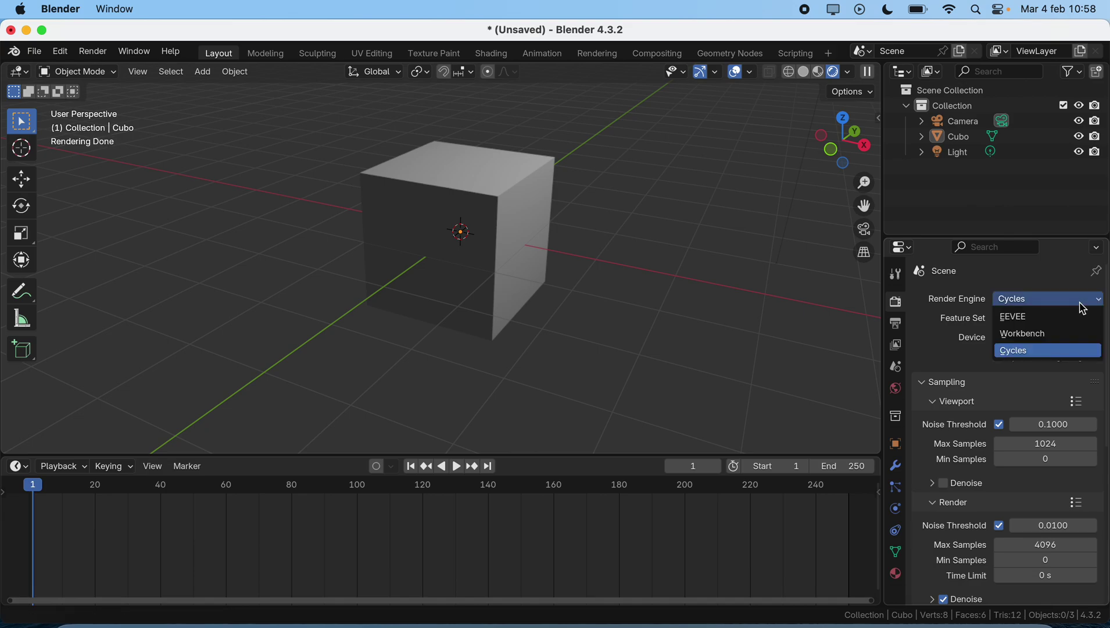
pyautogui.click(1034, 318)
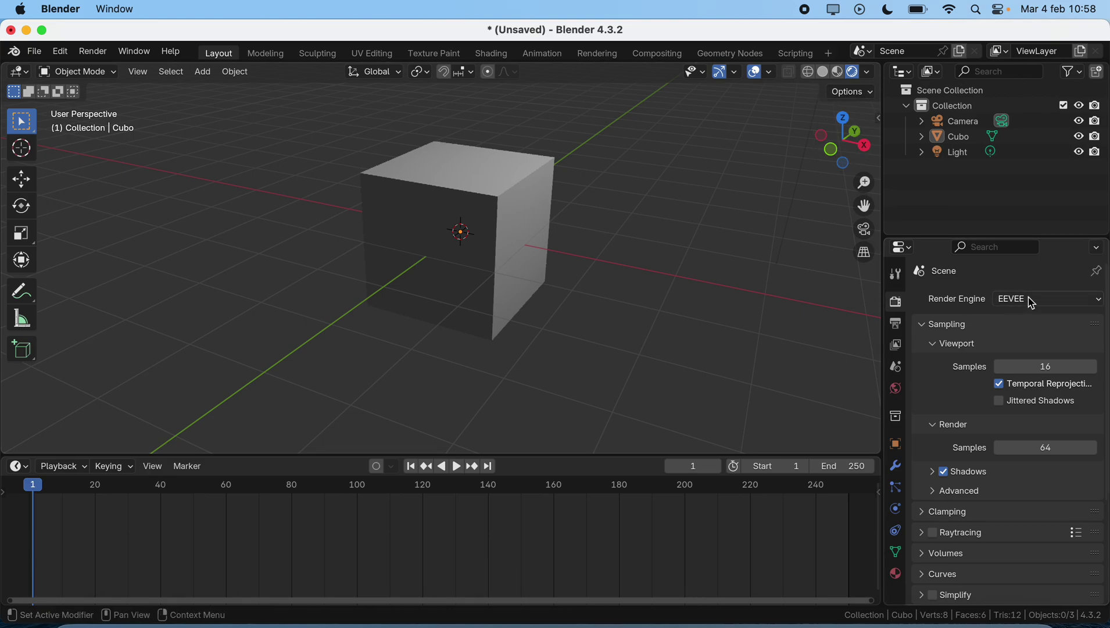
pyautogui.click(1032, 301)
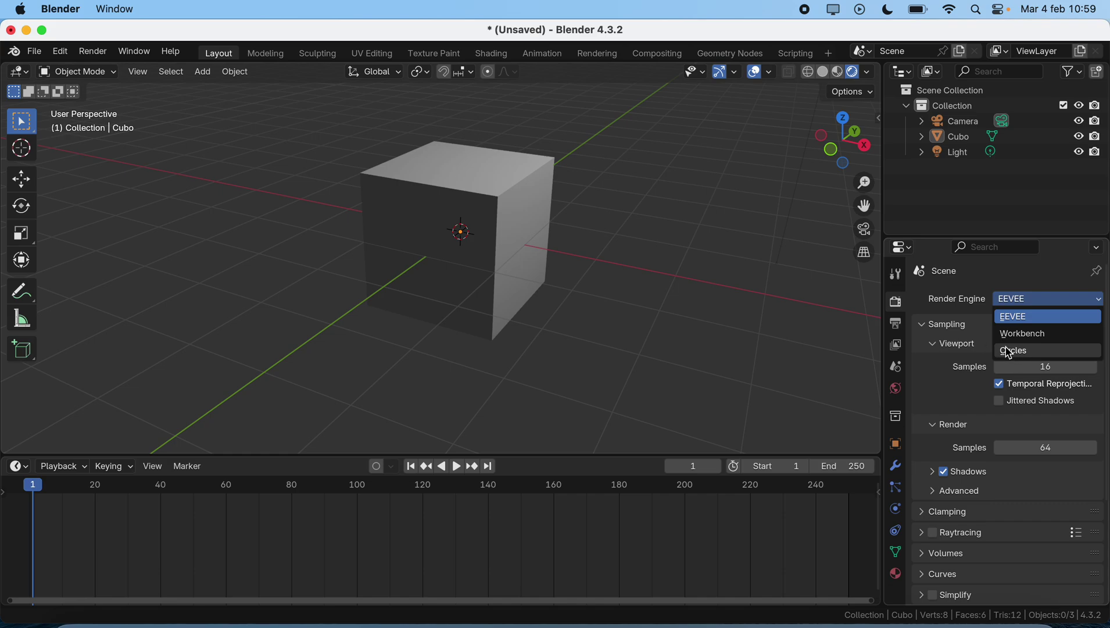
pyautogui.click(976, 296)
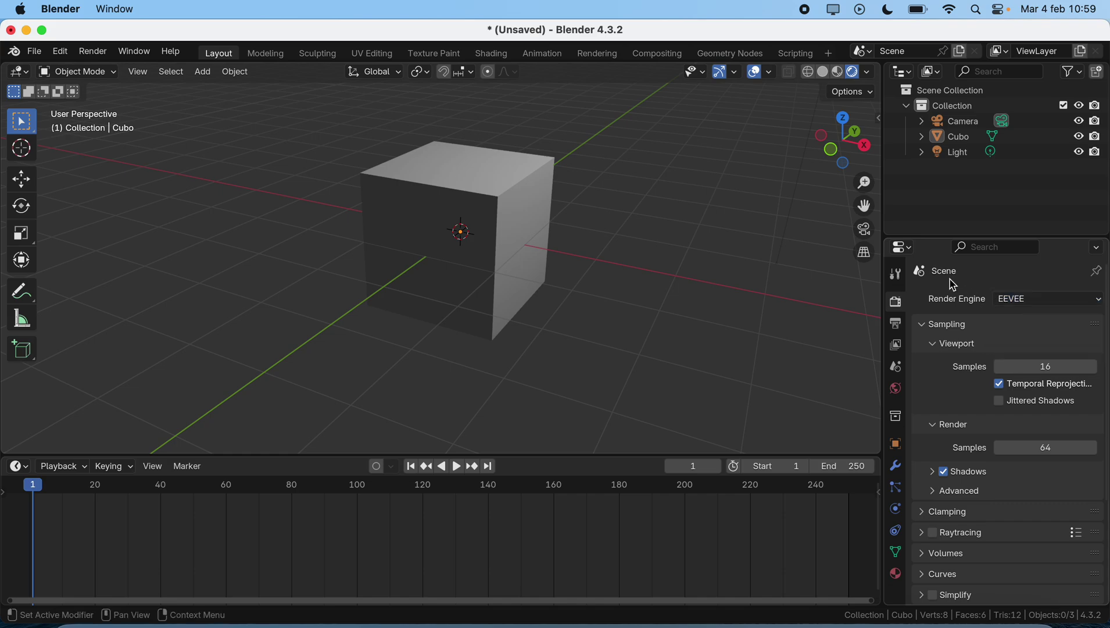
# Set the viewport shading to Material Preview and examine the cube from different angles and distances
pyautogui.click(841, 72)
pyautogui.scroll(-6, 597, 231)
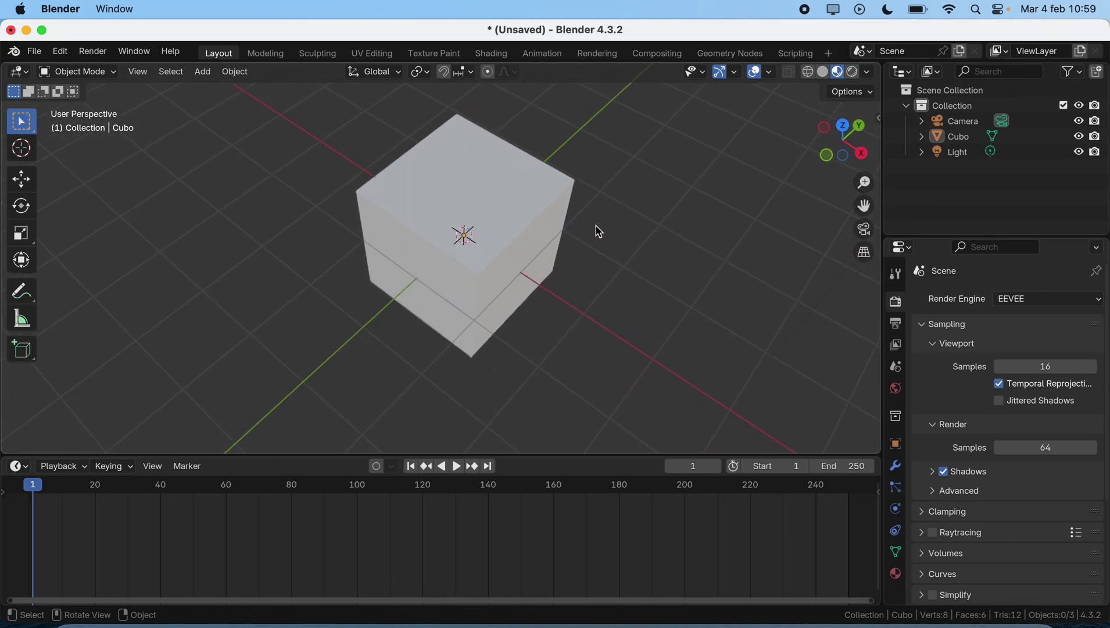
pyautogui.scroll(6, 599, 231)
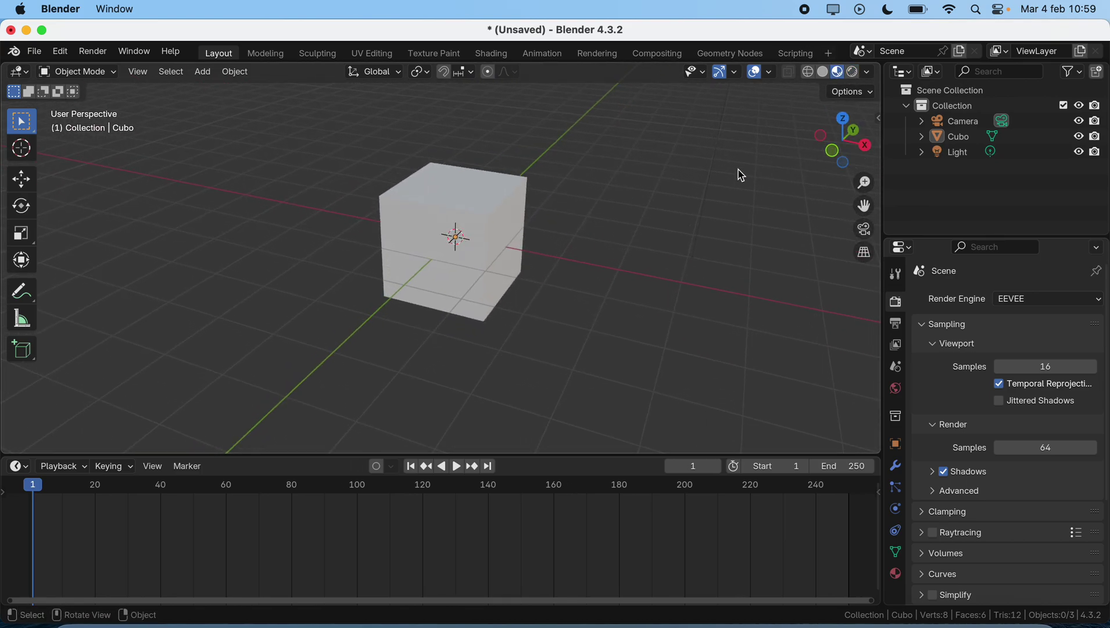
# Set the viewport shading to Solid, move the light freely to a spot above the cube, and inspect the cube's shading
pyautogui.click(823, 71)
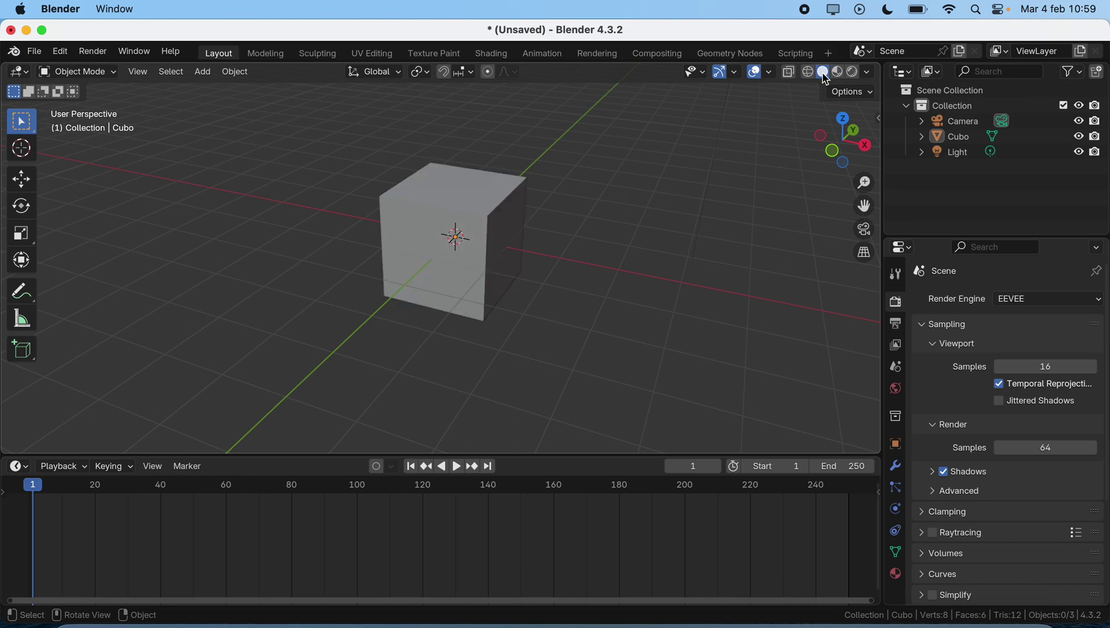
pyautogui.scroll(-5, 349, 240)
pyautogui.scroll(-5, 350, 240)
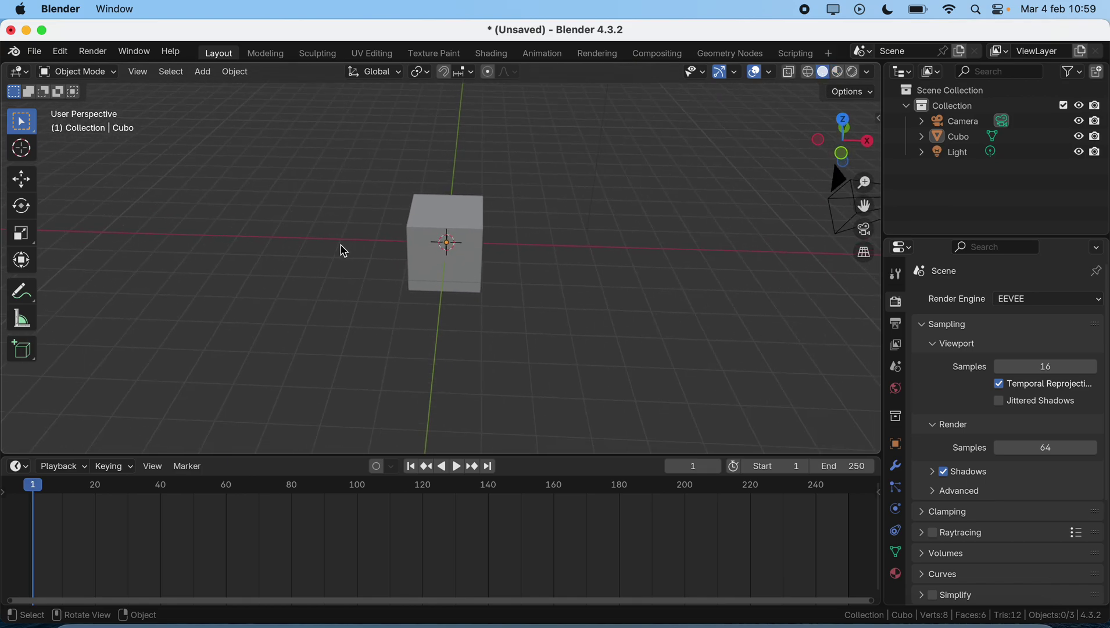
pyautogui.hscroll(5, 507, 194)
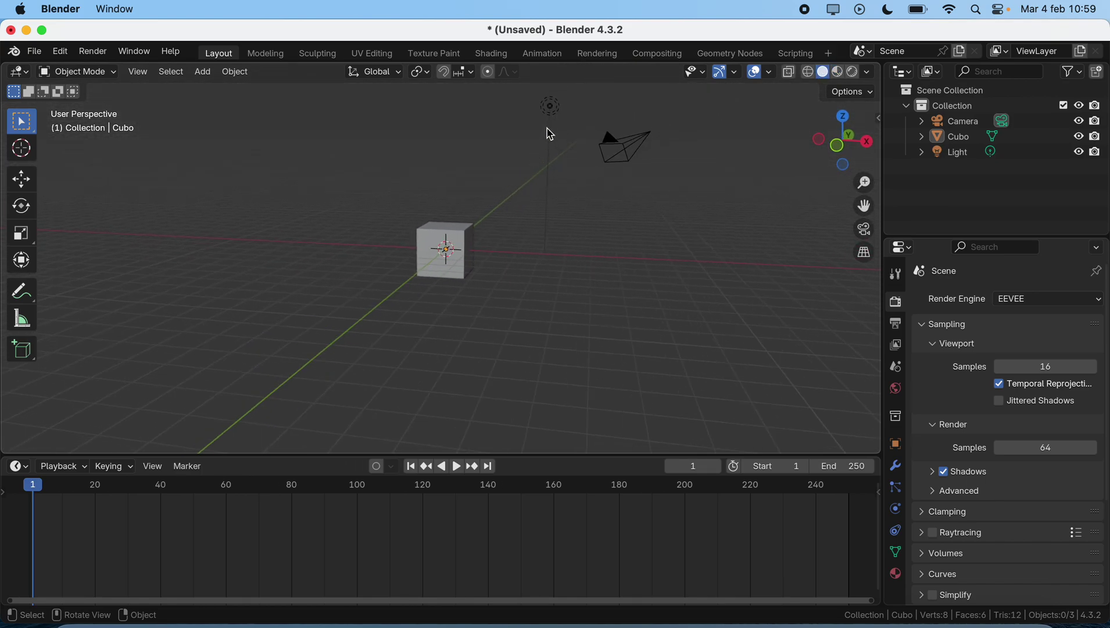
pyautogui.click(554, 111)
pyautogui.moveTo(555, 113); pyautogui.dragTo(430, 148)
pyautogui.hscroll(10, 430, 148)
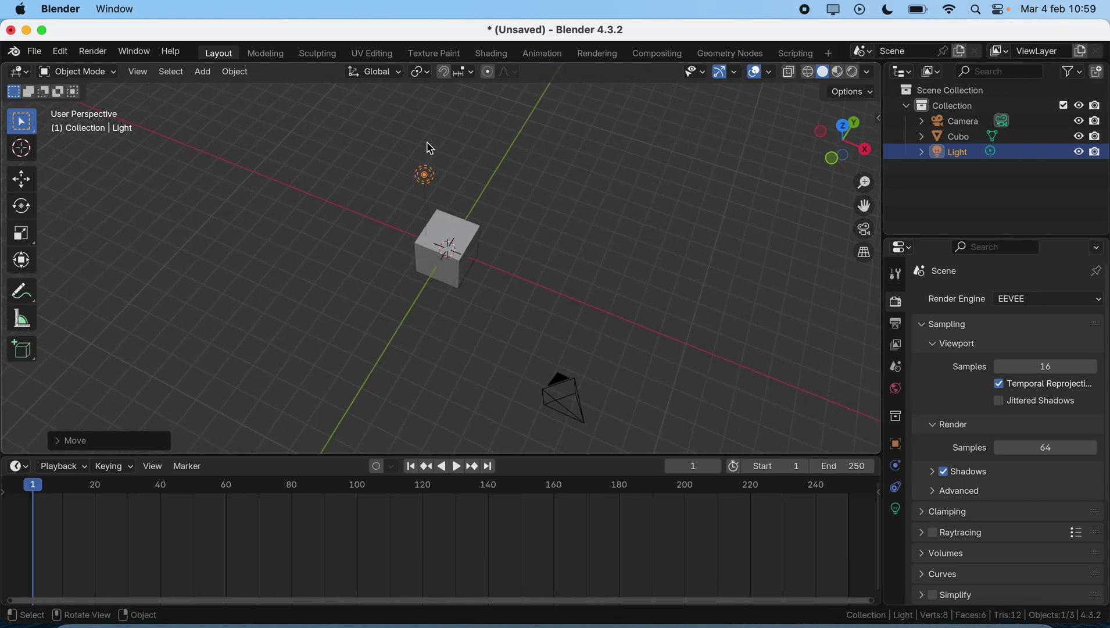
pyautogui.scroll(5, 430, 148)
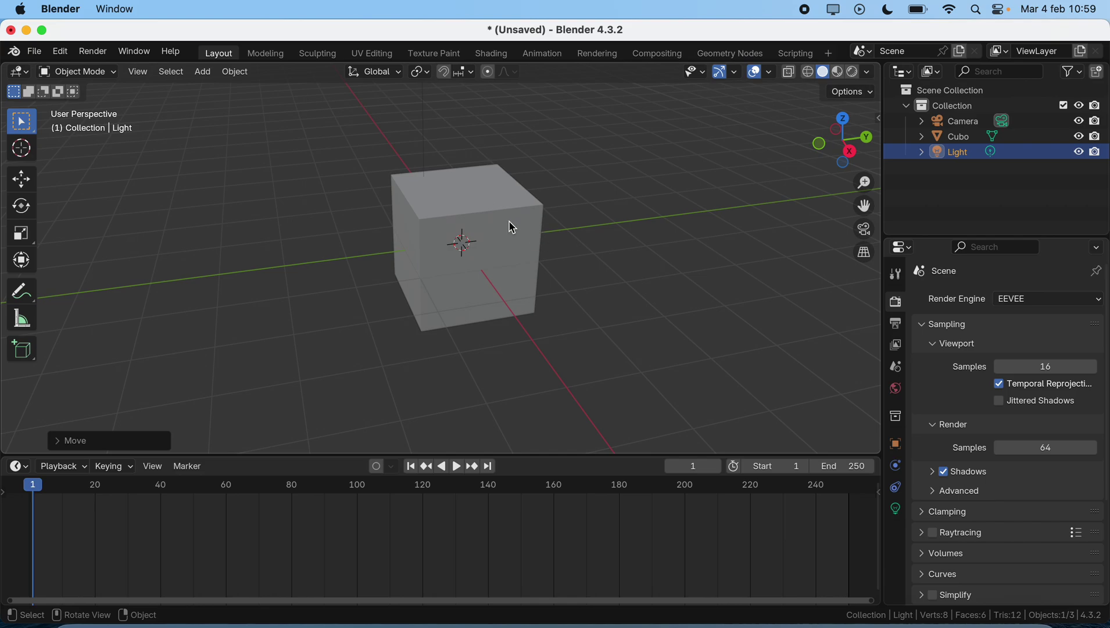
pyautogui.scroll(-2, 579, 207)
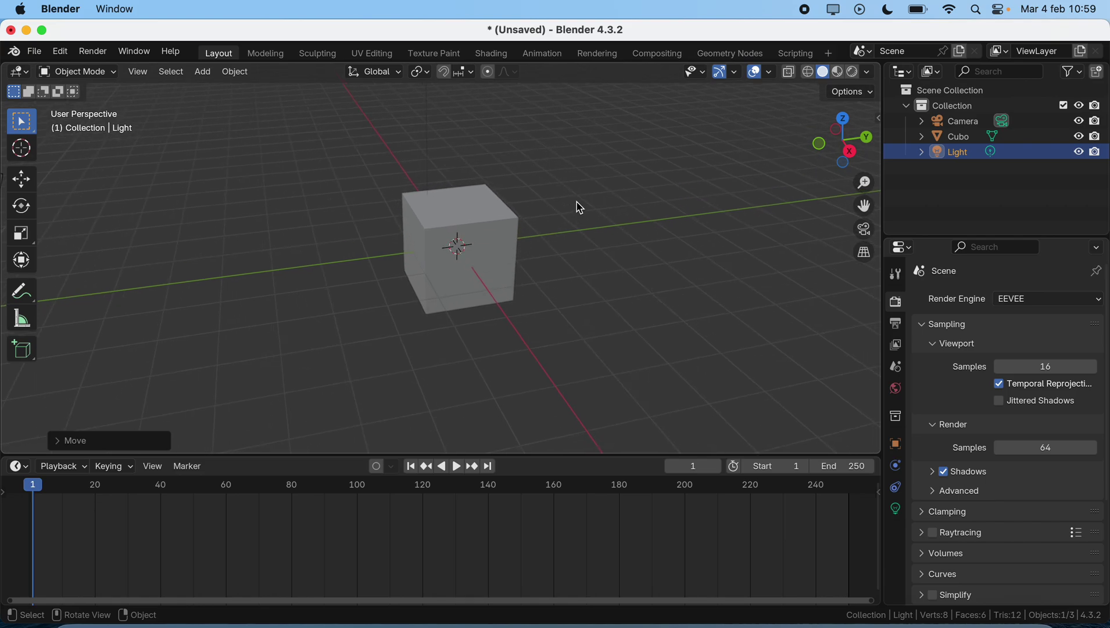
# Set the viewport shading to Material Preview and move the light to the positive Y side of the cube
pyautogui.click(837, 71)
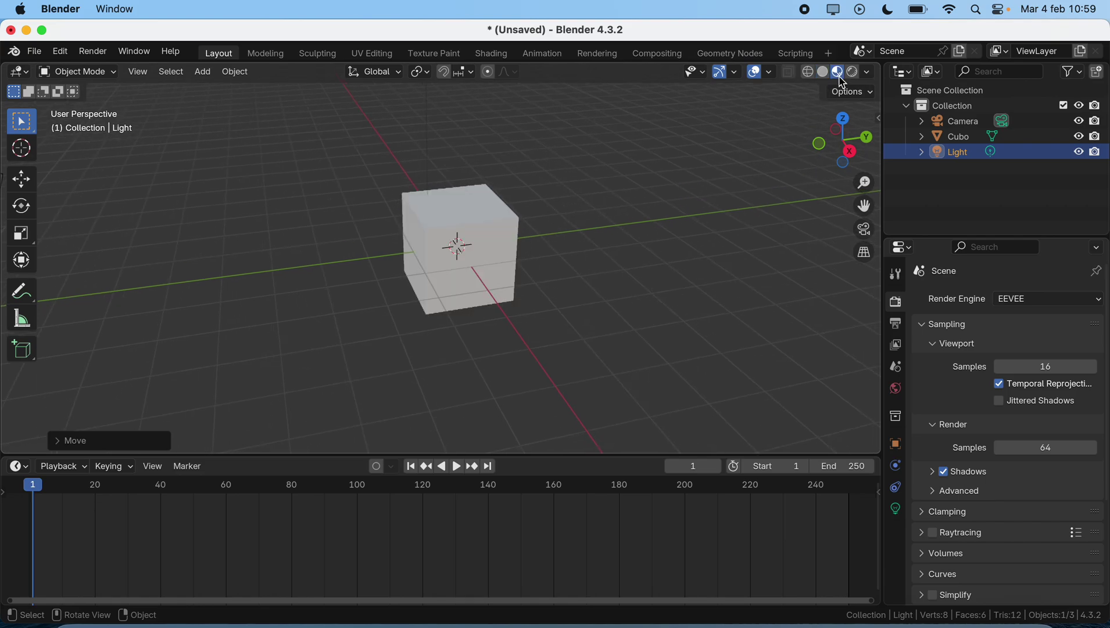
pyautogui.scroll(3, 545, 208)
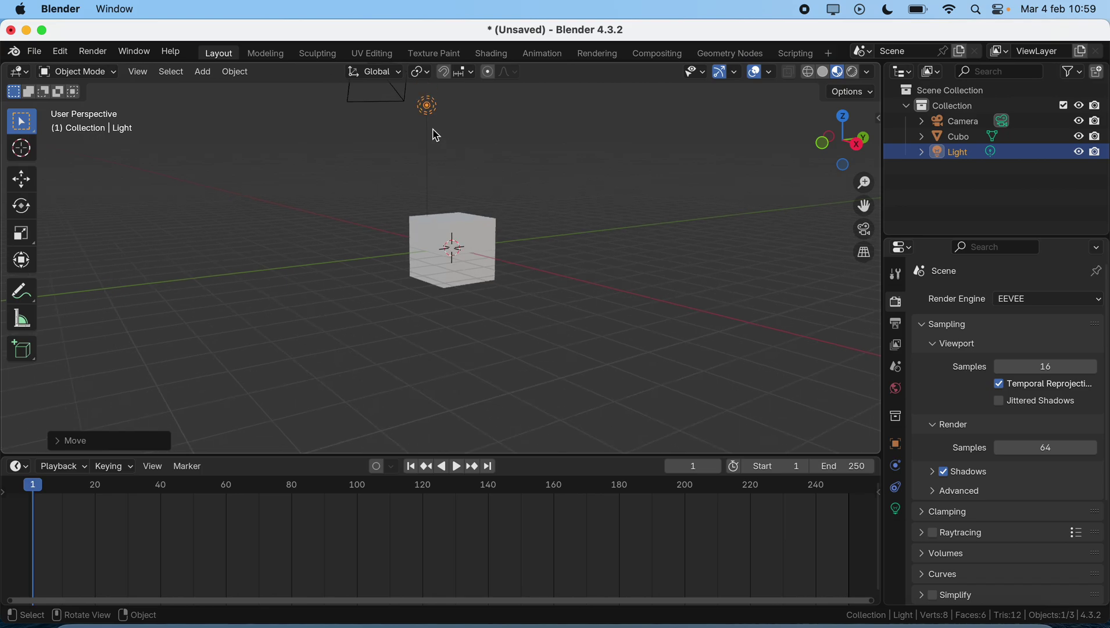
pyautogui.press('g')
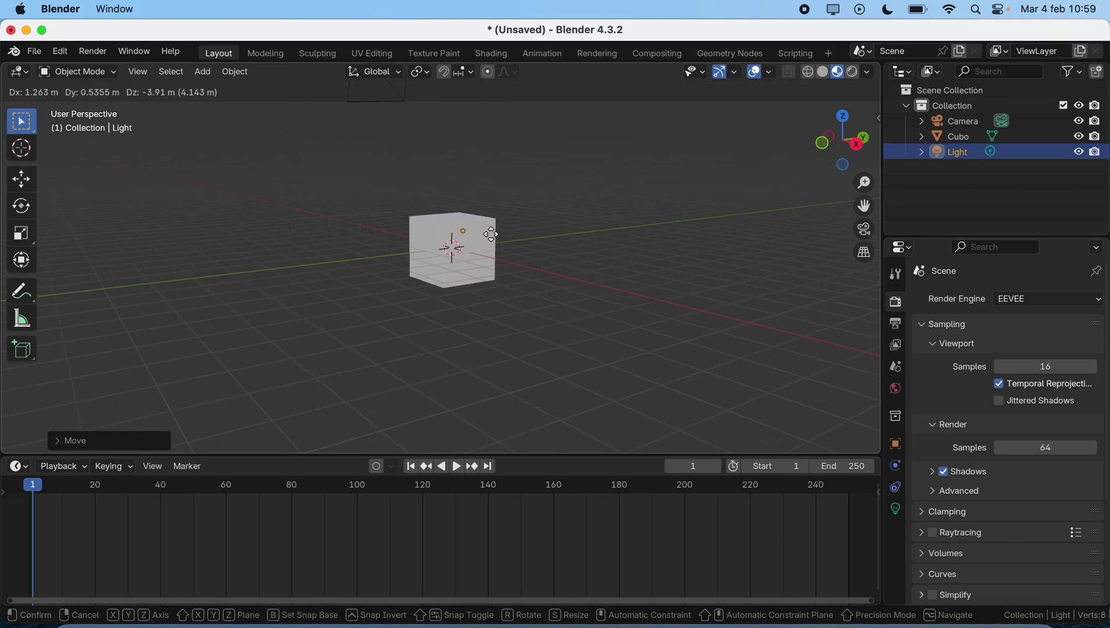
pyautogui.click(579, 205)
pyautogui.moveTo(580, 205)
pyautogui.mouseDown(button='middle')
pyautogui.moveTo(469, 220)
pyautogui.moveTo(552, 175)
pyautogui.mouseUp(button='middle')
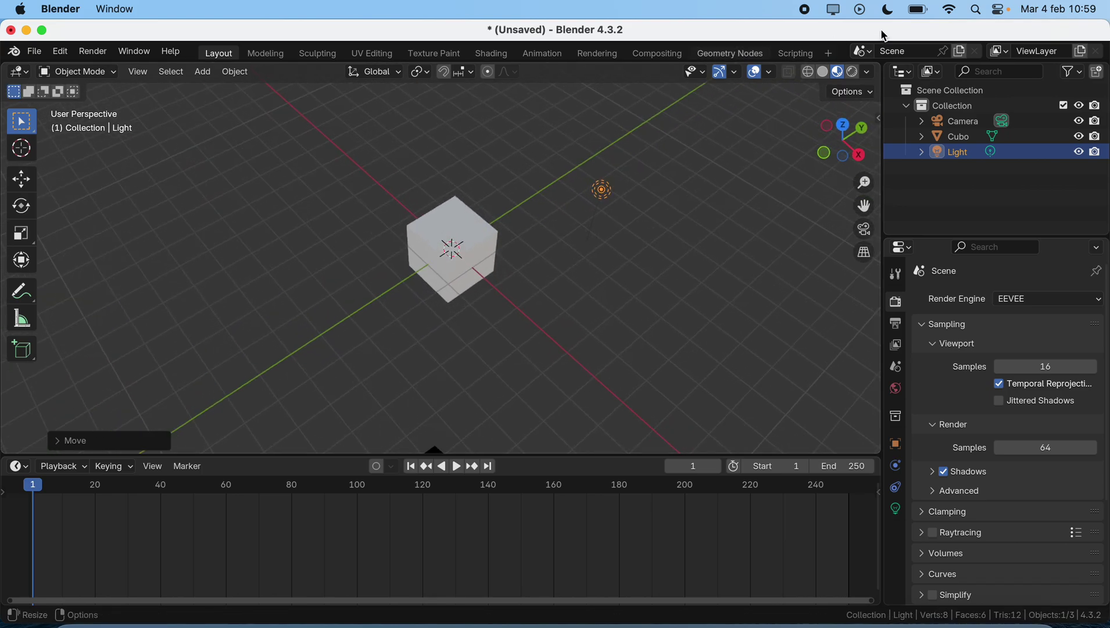
# Set the viewport shading to Rendered and move the light around the cube, placing it farther away on the positive Y side
pyautogui.click(853, 71)
pyautogui.click(601, 188)
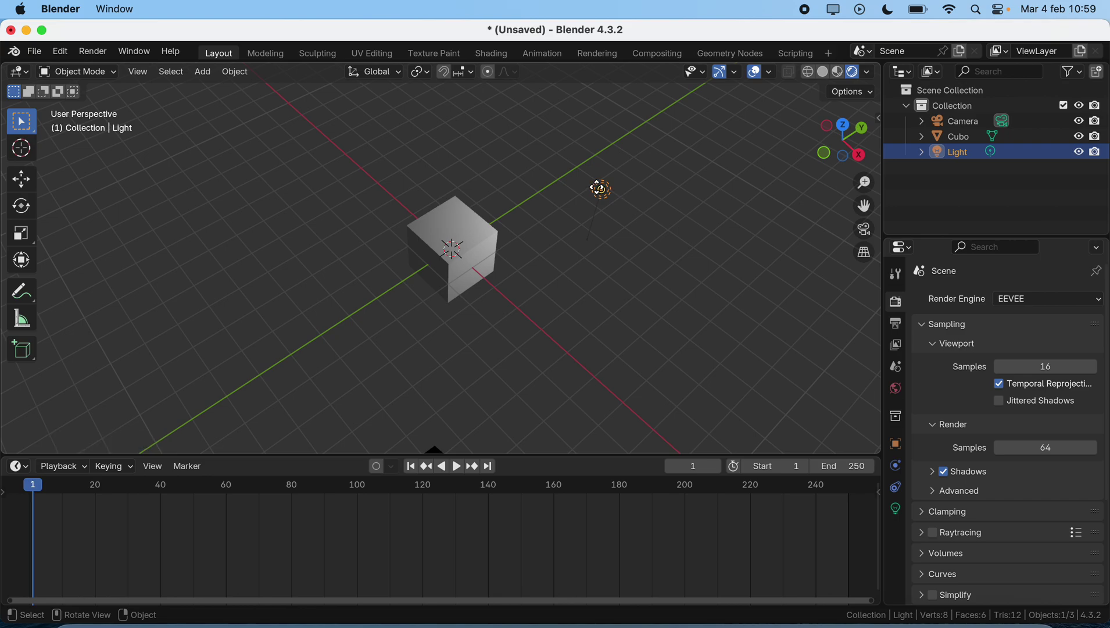
pyautogui.press('g')
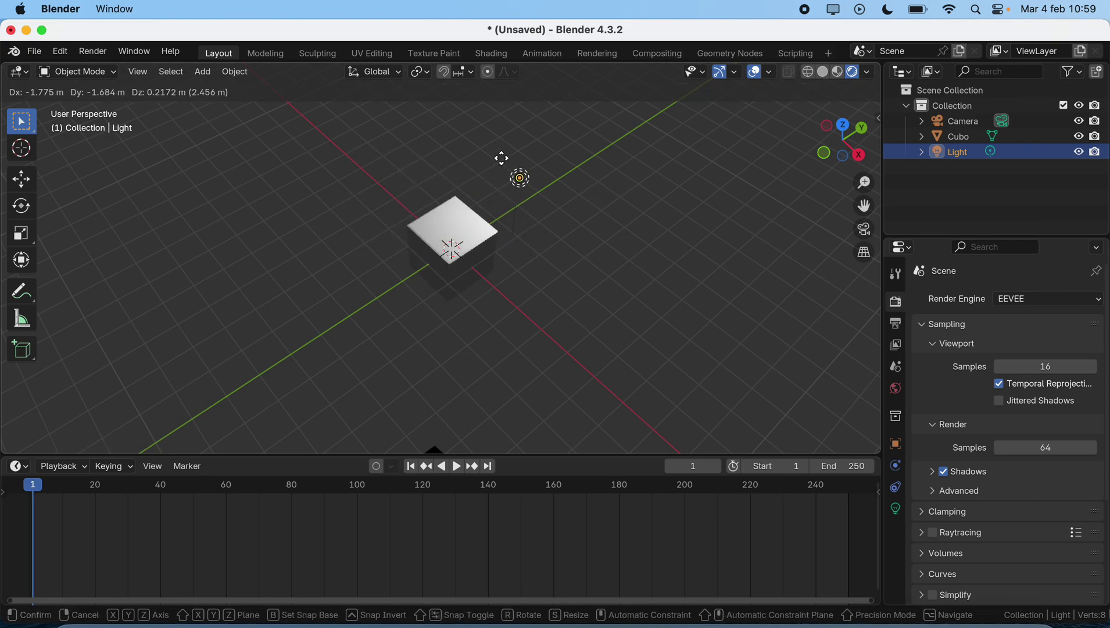
pyautogui.click(649, 143)
pyautogui.hscroll(-5, 614, 129)
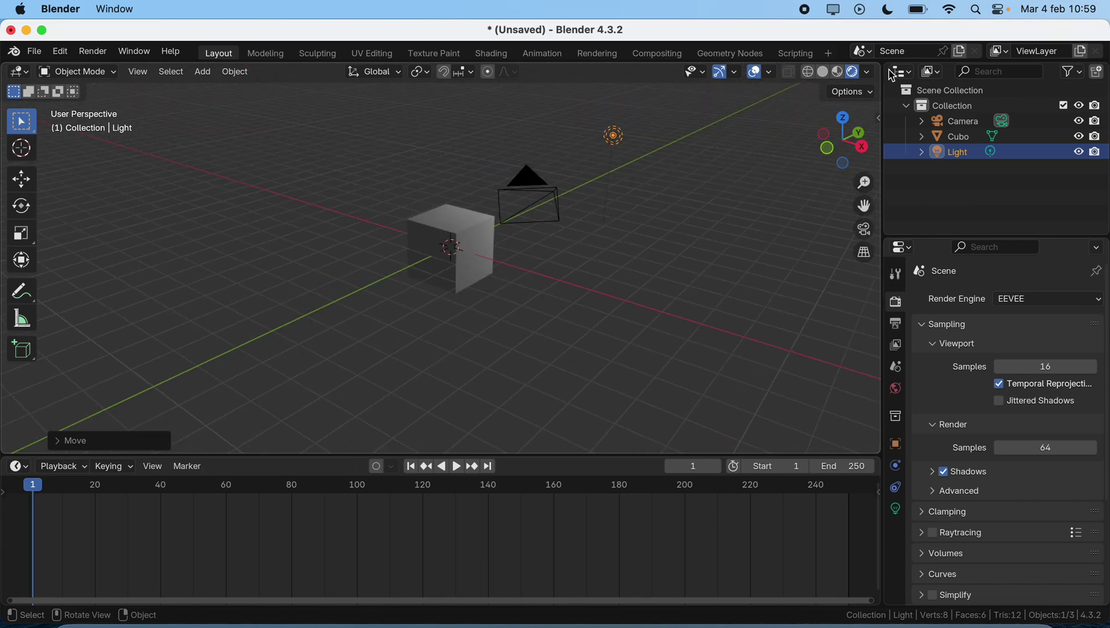
# Set the viewport shading to Solid, select the cube and try moving it freely
pyautogui.click(824, 73)
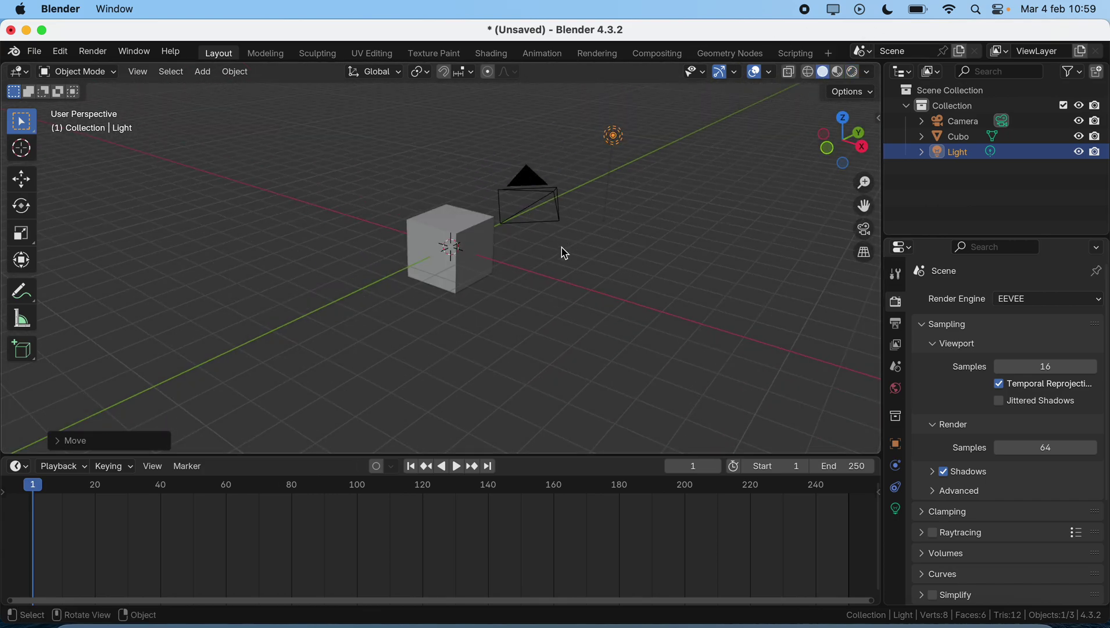
pyautogui.scroll(5, 498, 216)
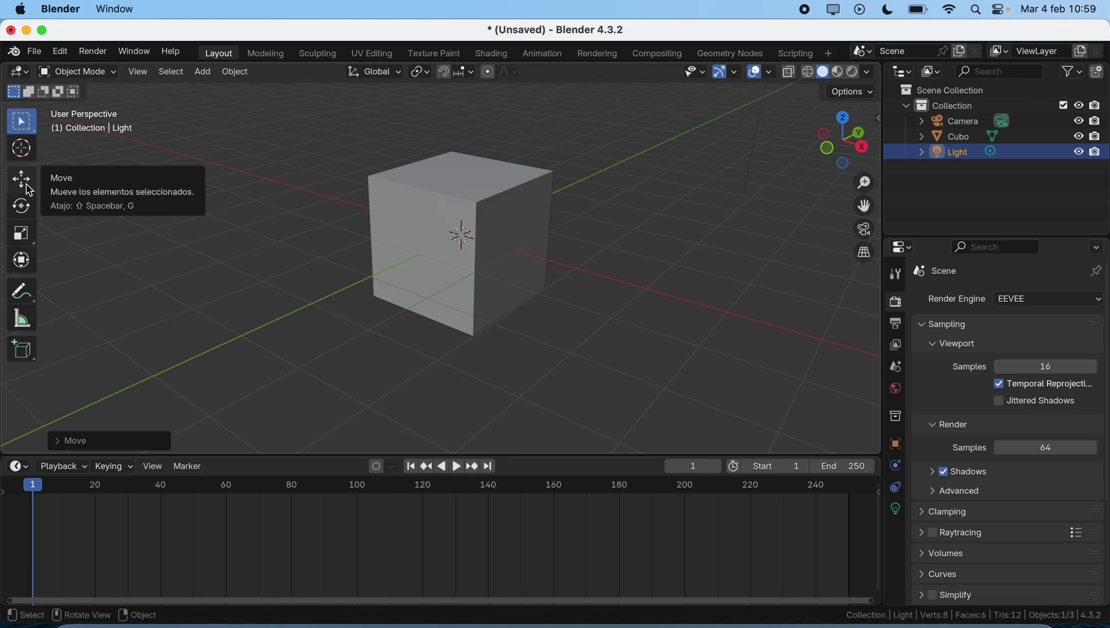
pyautogui.click(381, 203)
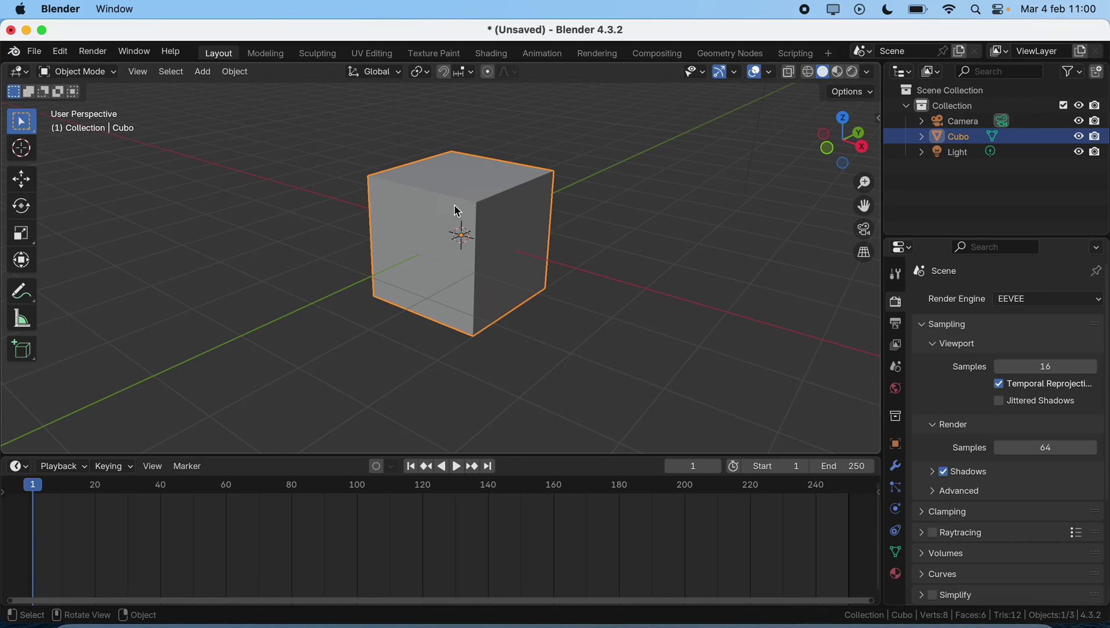
pyautogui.press('g')
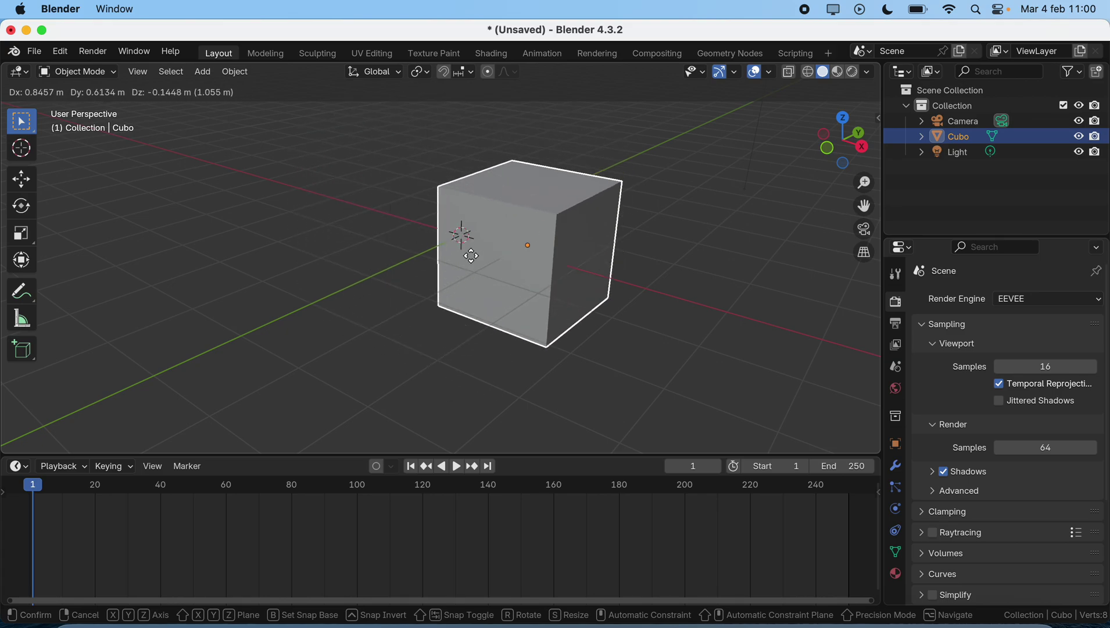
pyautogui.press('Escape')
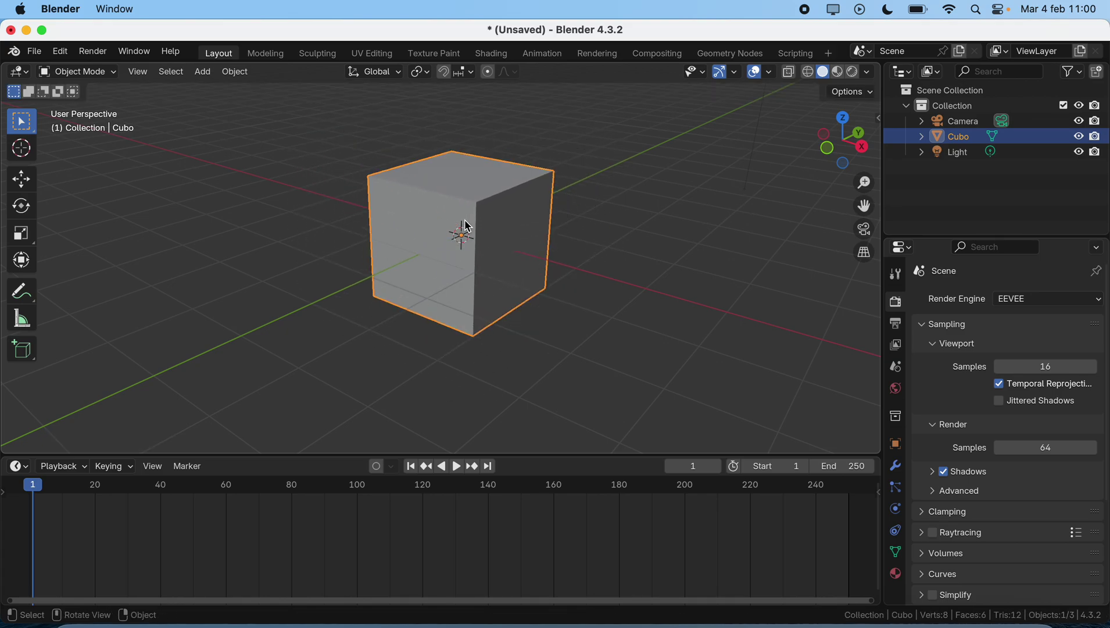
# Move the cube slightly toward negative global X and slightly toward positive global Y, using axis-constrained moves
pyautogui.press('g')
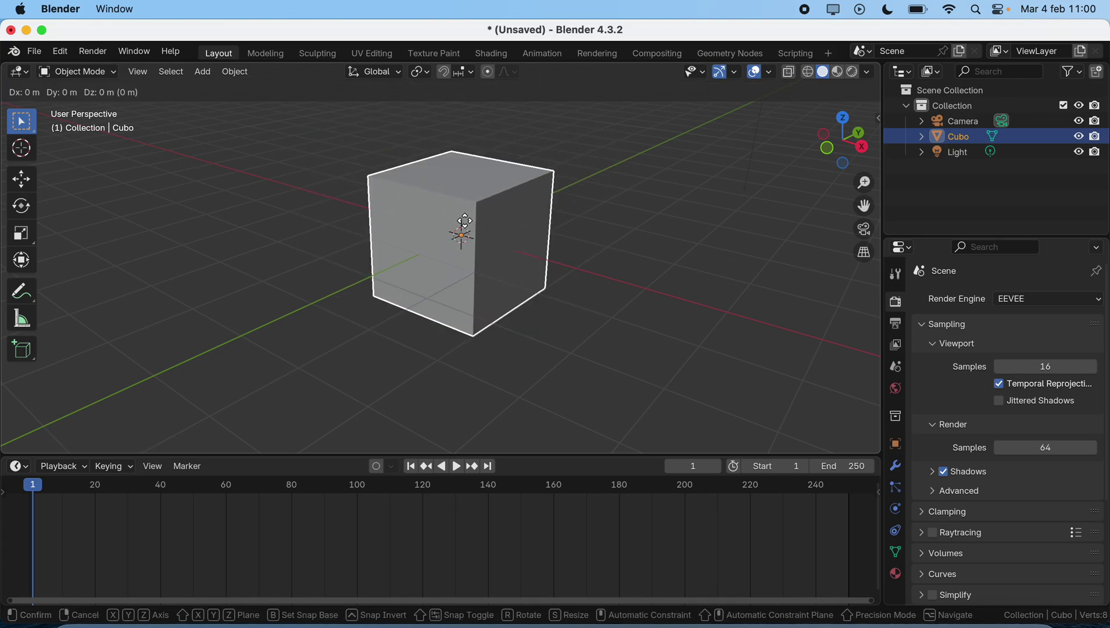
pyautogui.press('x')
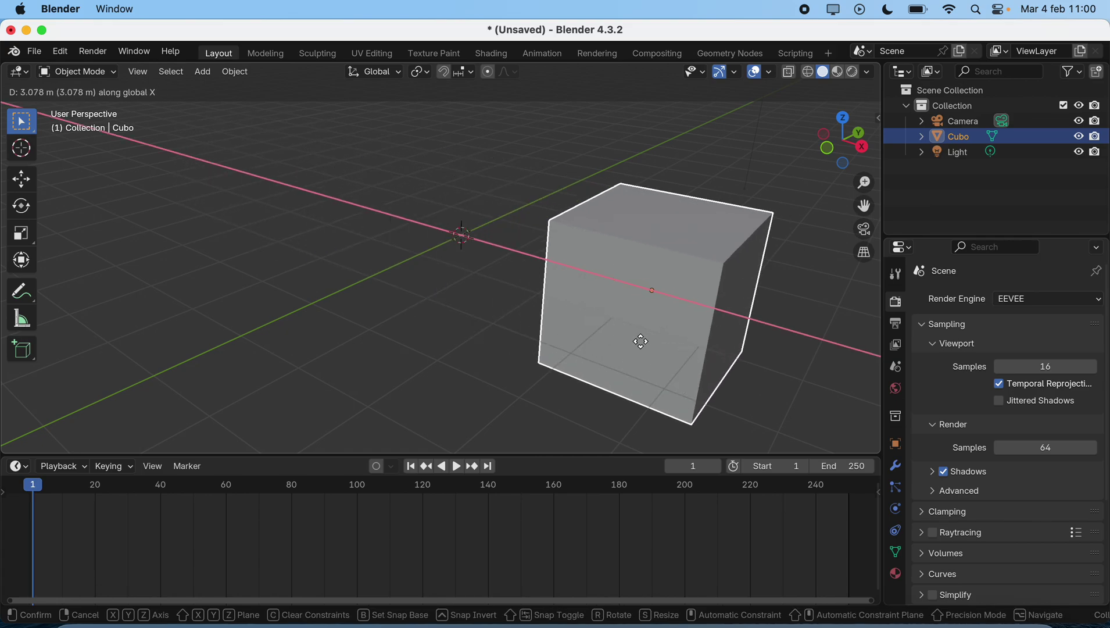
pyautogui.click(437, 259)
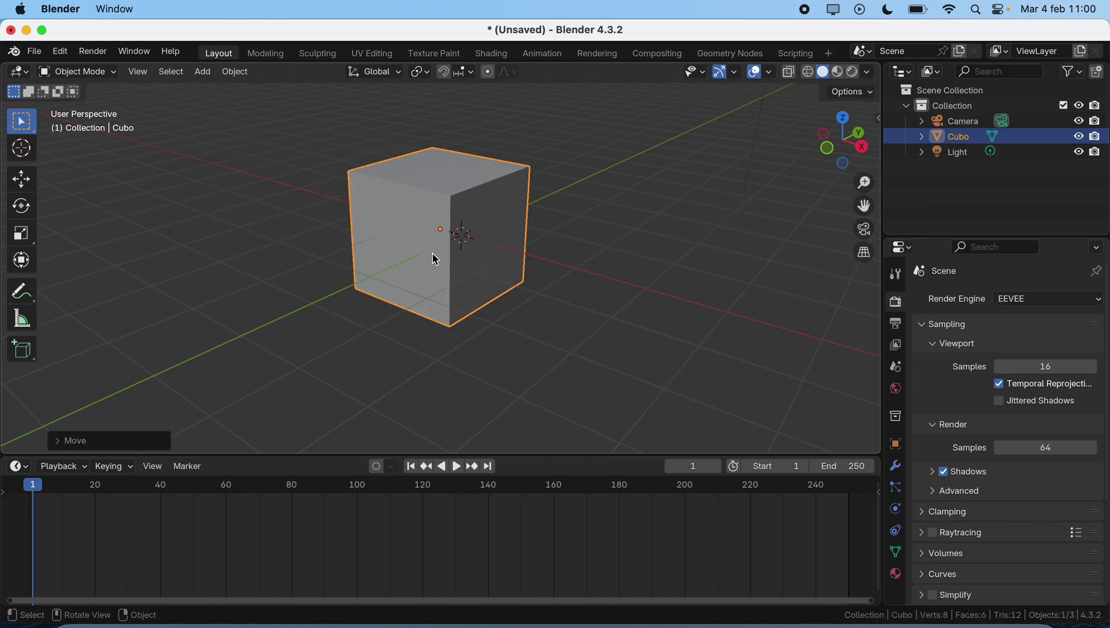
pyautogui.press('g')
pyautogui.press('y')
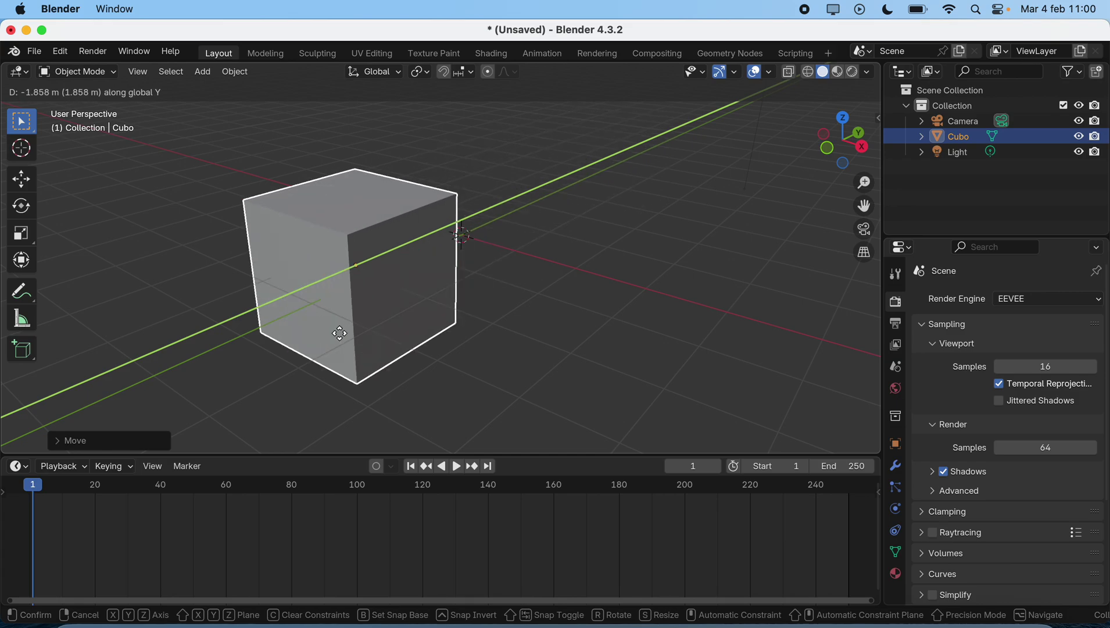
pyautogui.click(446, 263)
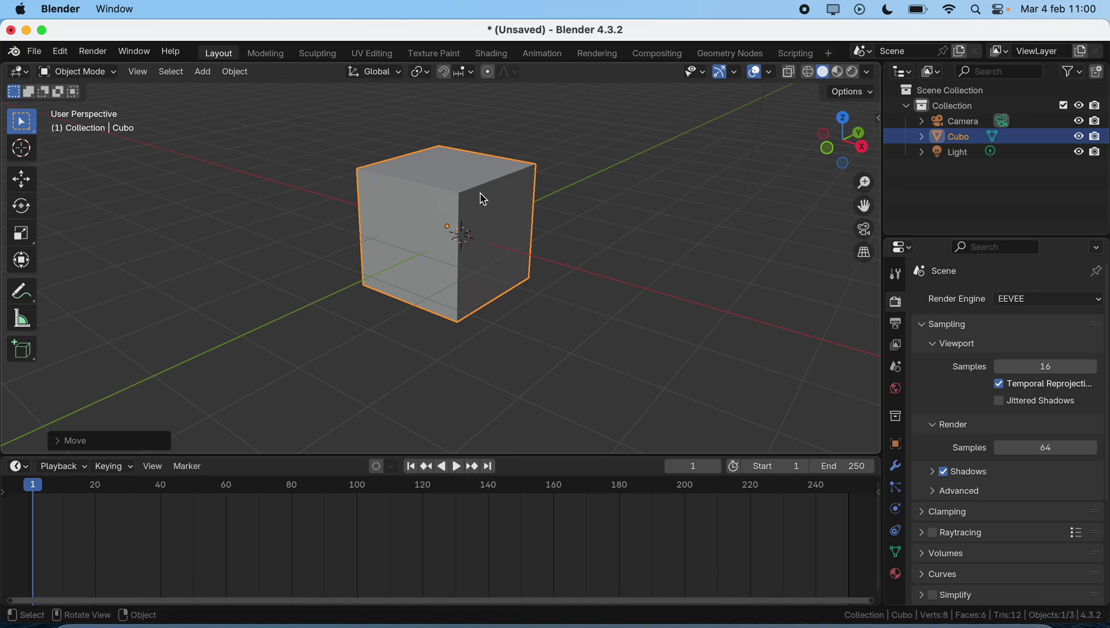
# Shift the cube a little along the global X axis again and raise it slightly along the global Z axis
pyautogui.press('g')
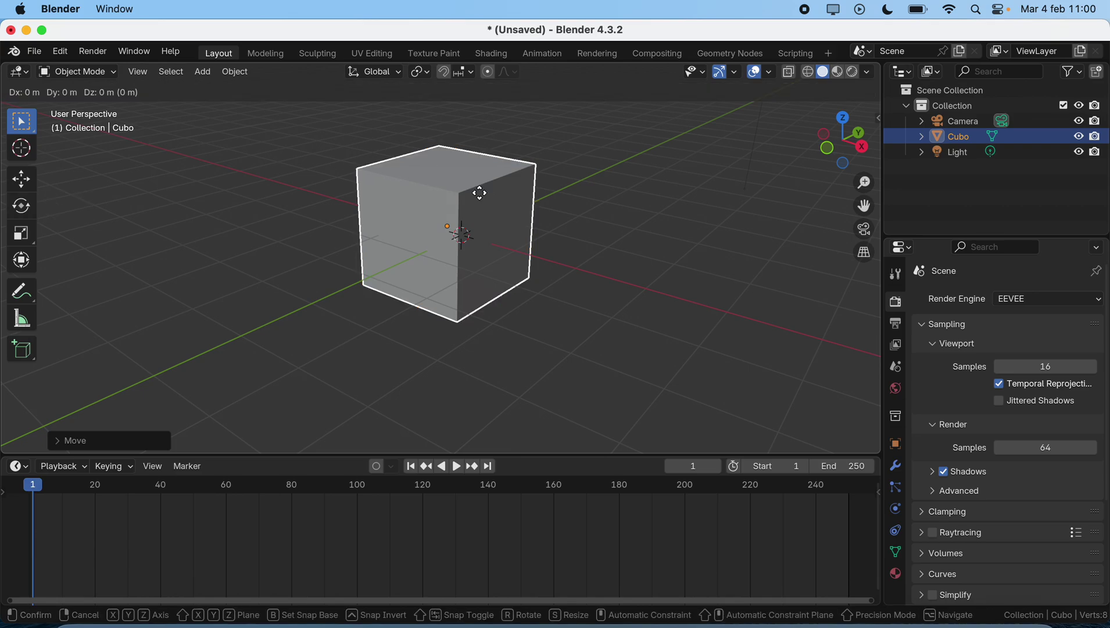
pyautogui.press('x')
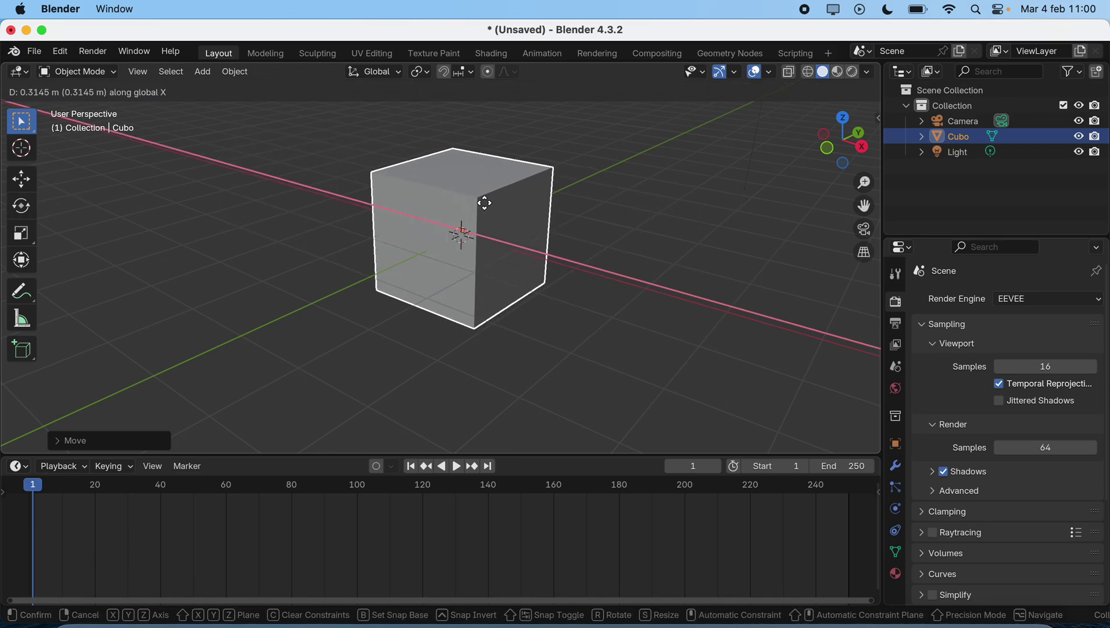
pyautogui.click(476, 196)
pyautogui.press('g')
pyautogui.press('z')
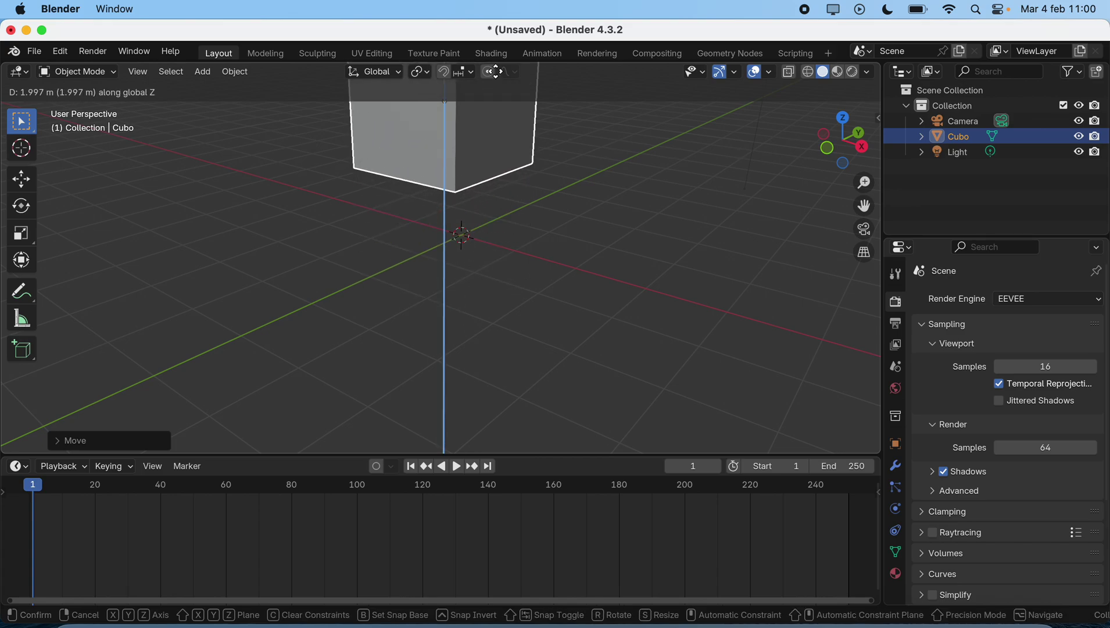
pyautogui.click(474, 185)
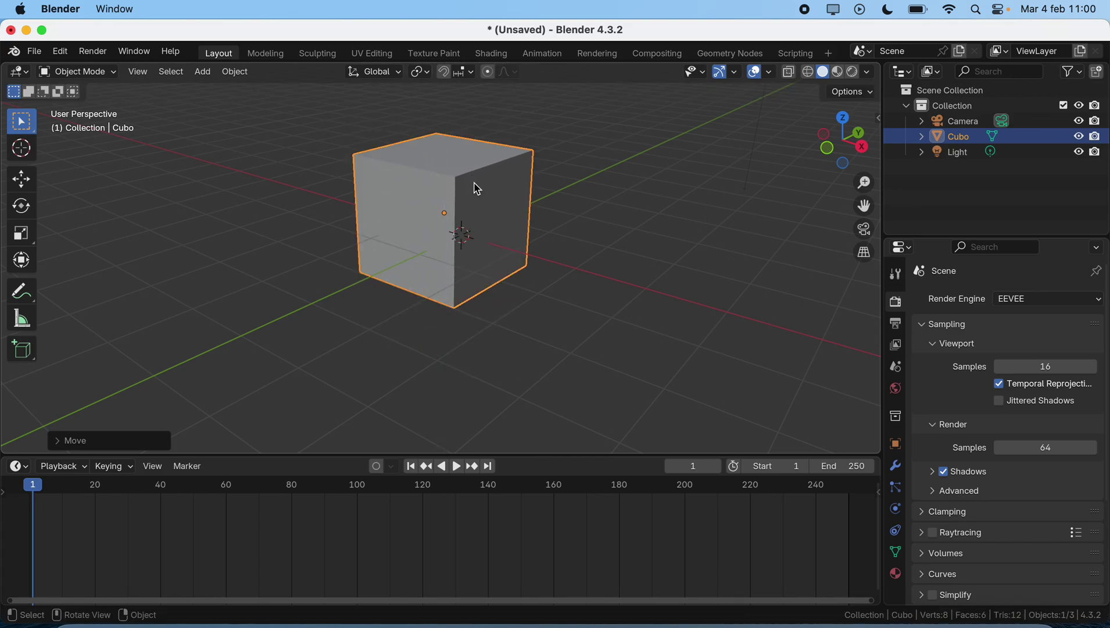
# Rotate the cube freely from a view facing its front side
pyautogui.hscroll(-10, 476, 187)
pyautogui.hscroll(-2, 476, 189)
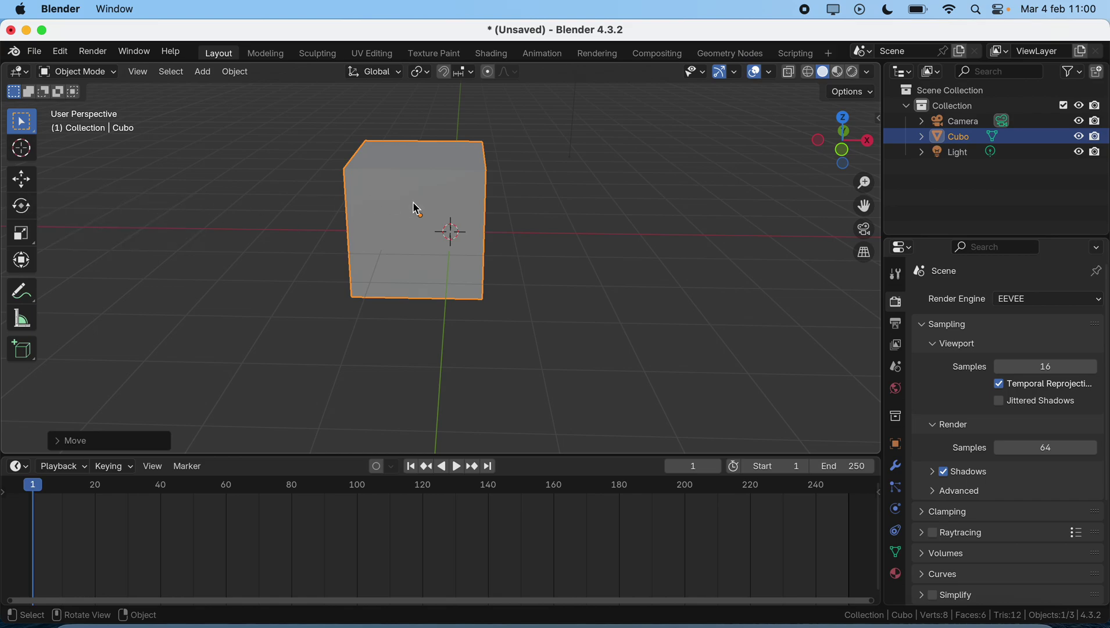
pyautogui.press('r')
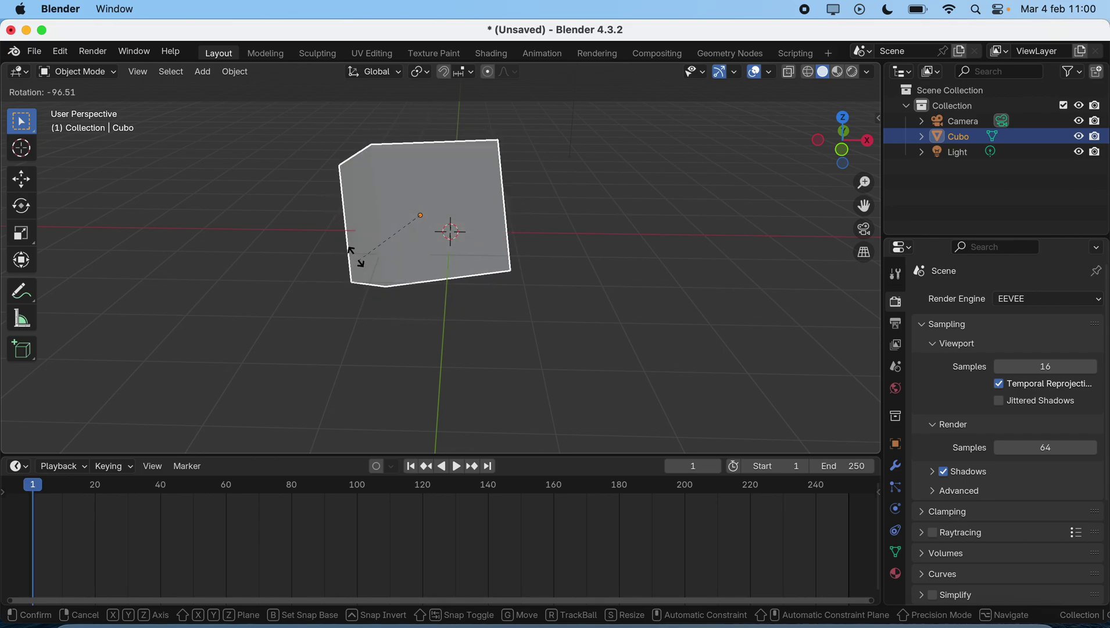
pyautogui.click(435, 157)
# Rotate the cube about the global Z axis, and by about -59° about the global X axis
pyautogui.press('r')
pyautogui.press('z')
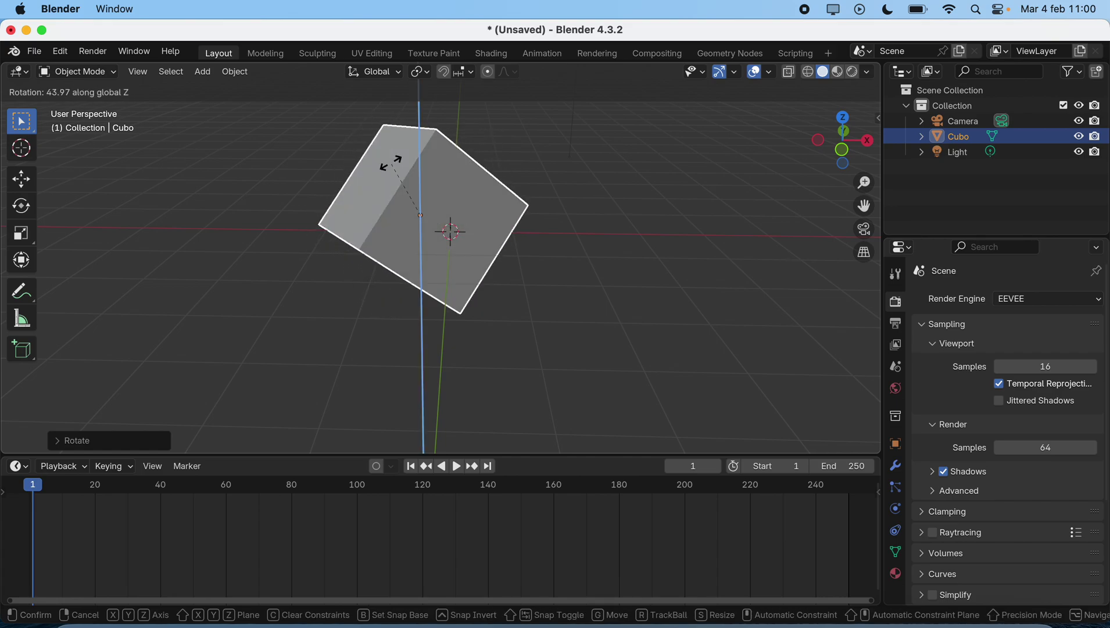
pyautogui.click(512, 195)
pyautogui.press('r')
pyautogui.press('x')
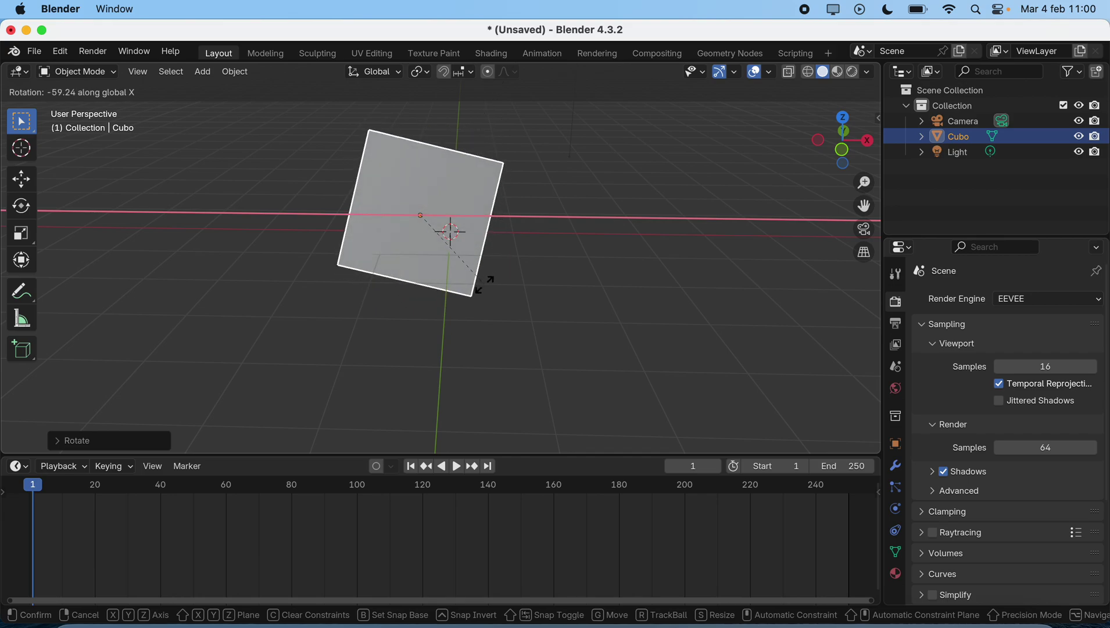
pyautogui.click(484, 284)
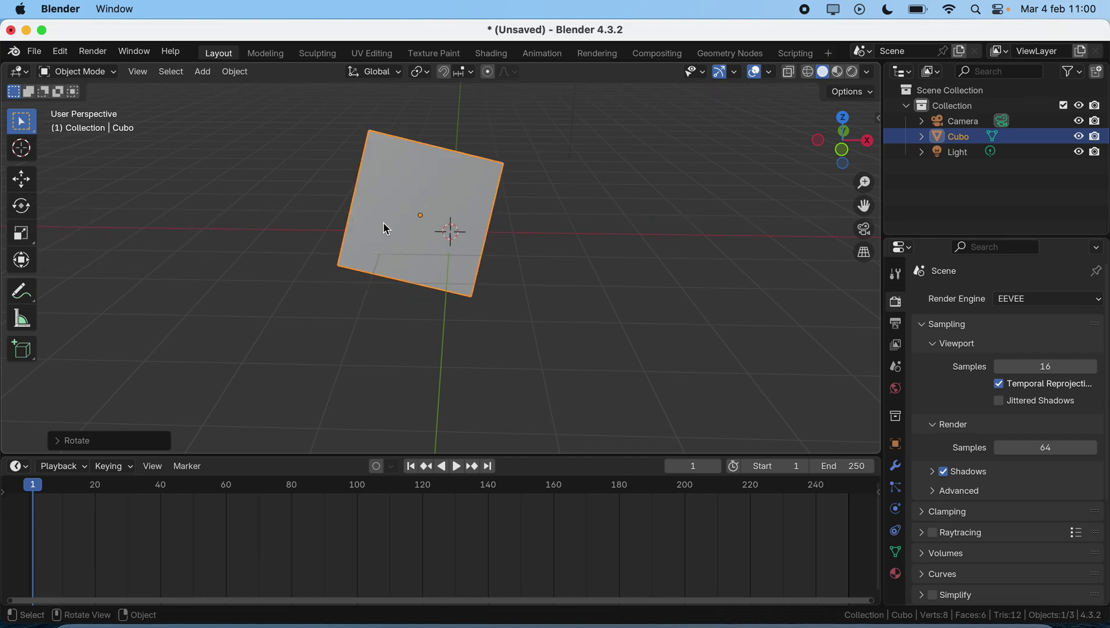
# Scale the cube uniformly to about 0.69 and stretch it along the global Y axis into an elongated block
pyautogui.press('s')
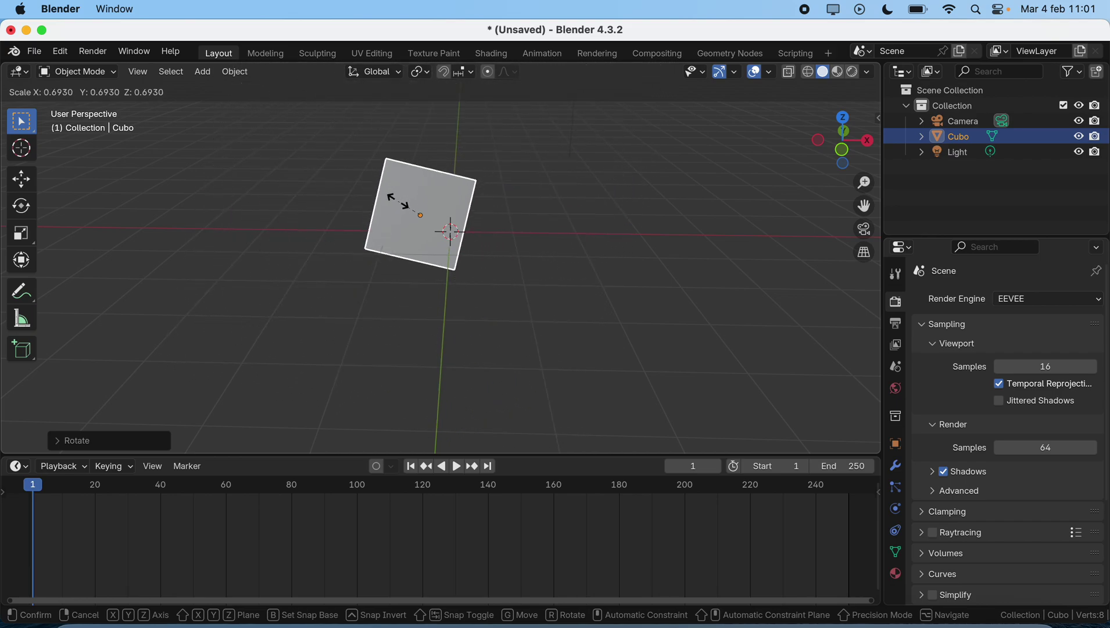
pyautogui.click(397, 199)
pyautogui.press('s')
pyautogui.press('y')
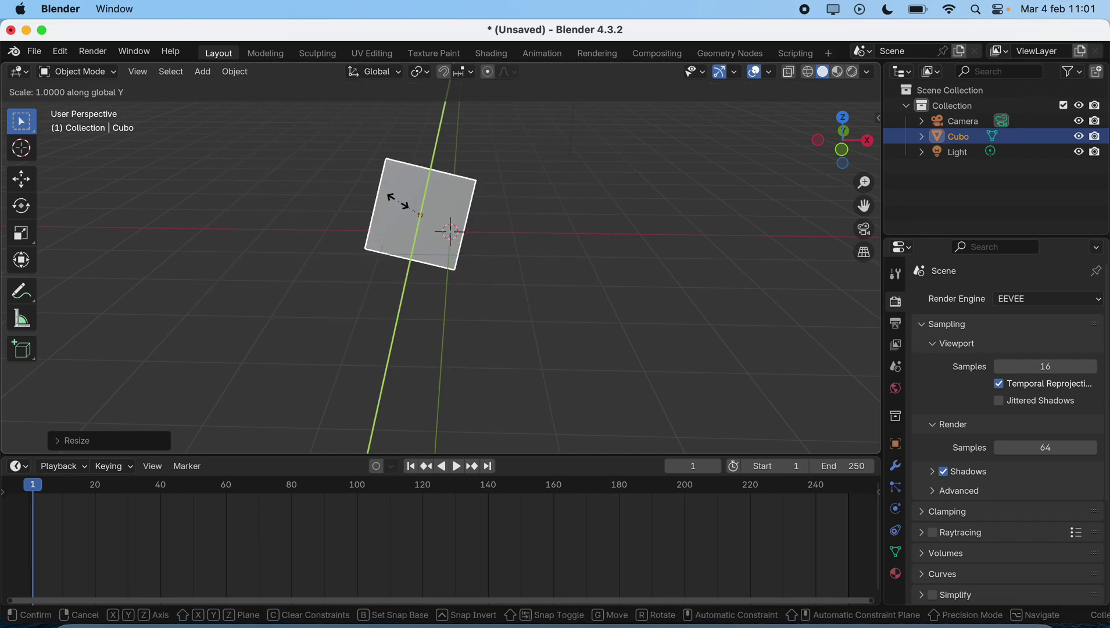
pyautogui.click(445, 110)
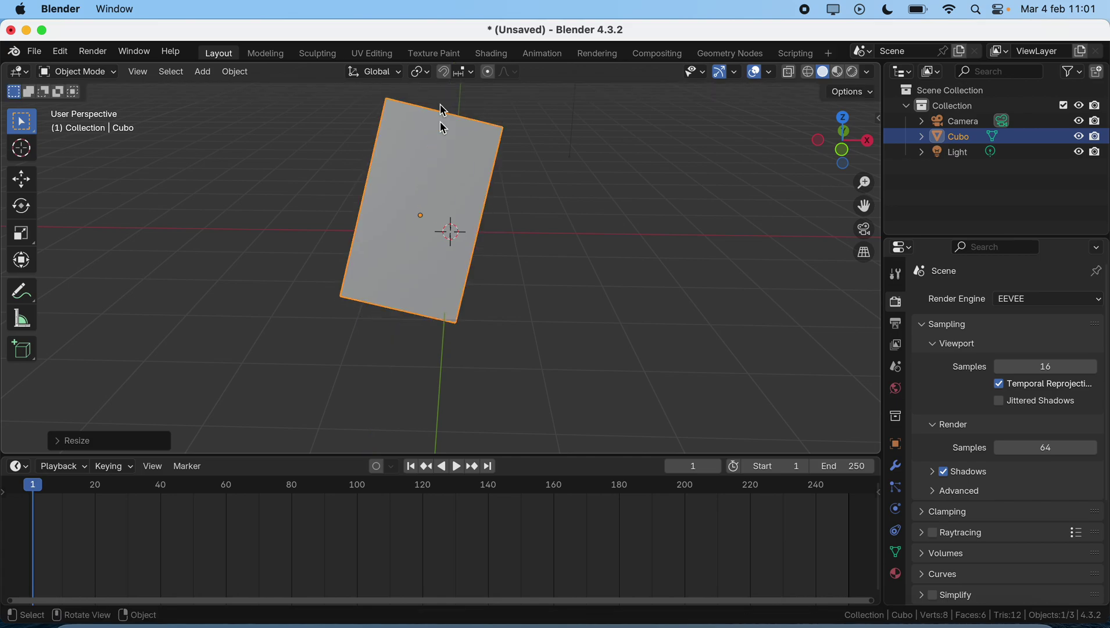
# Examine the stretched cube from several angles, and set the viewport shading to Wireframe
pyautogui.hscroll(-10, 418, 224)
pyautogui.hscroll(-5, 420, 224)
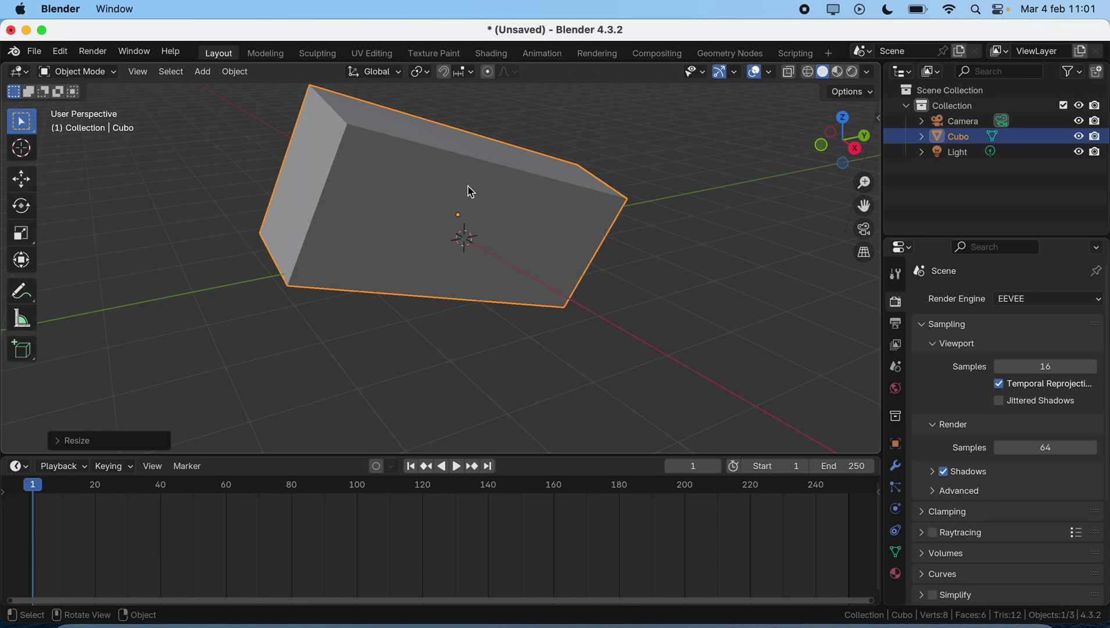
pyautogui.scroll(-10, 426, 189)
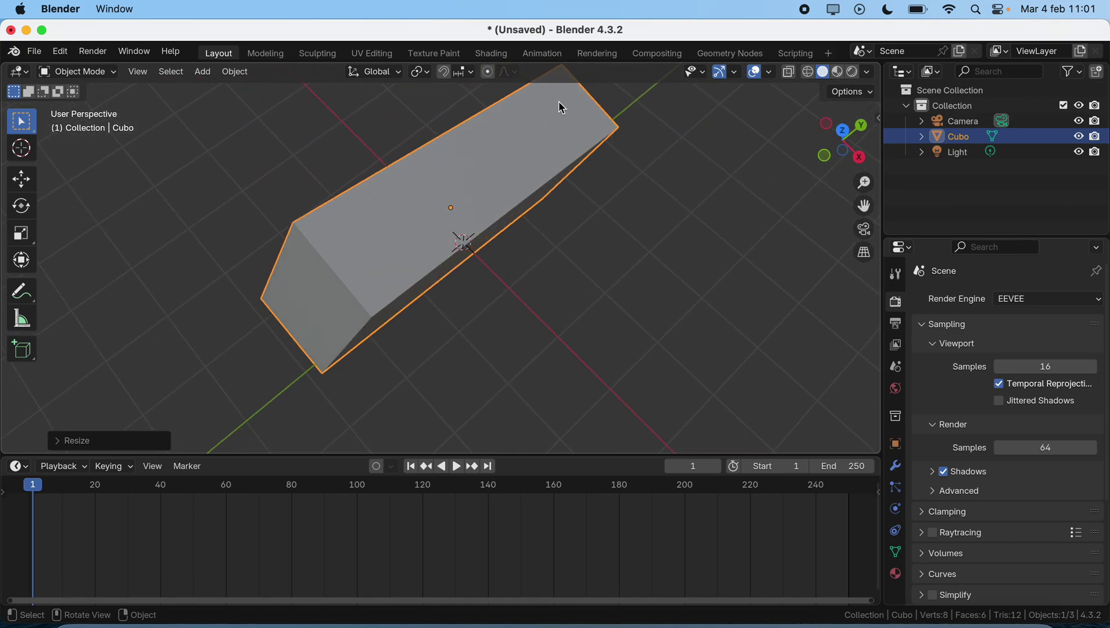
pyautogui.click(811, 70)
pyautogui.scroll(-5, 548, 237)
pyautogui.scroll(-5, 548, 238)
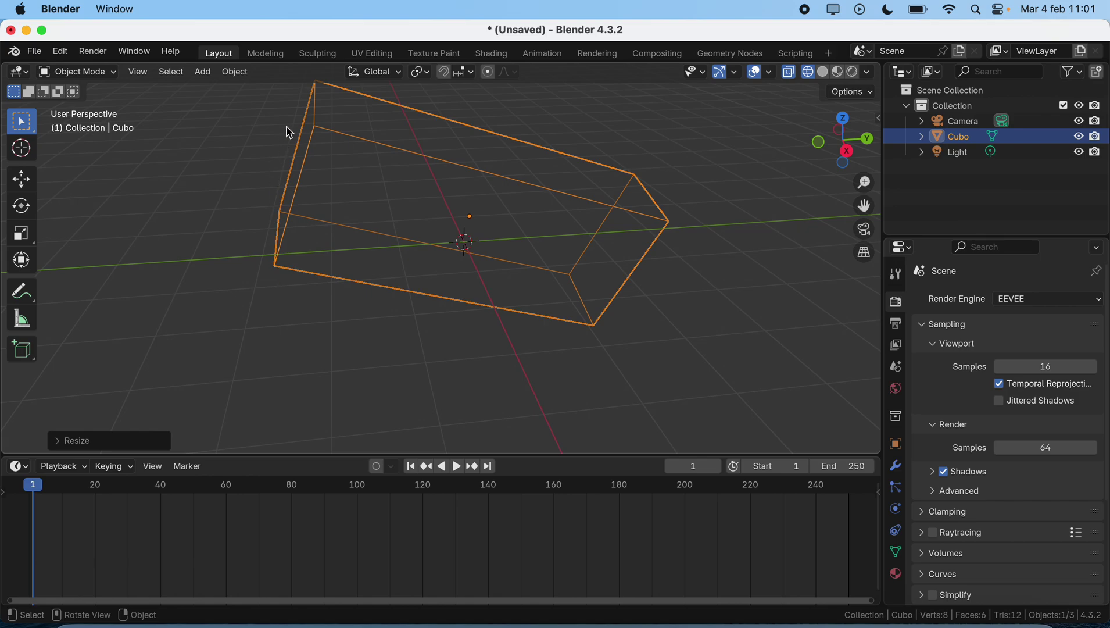
# Hide the Cubo object in the viewport and add a Monkey mesh to the scene
pyautogui.click(1081, 136)
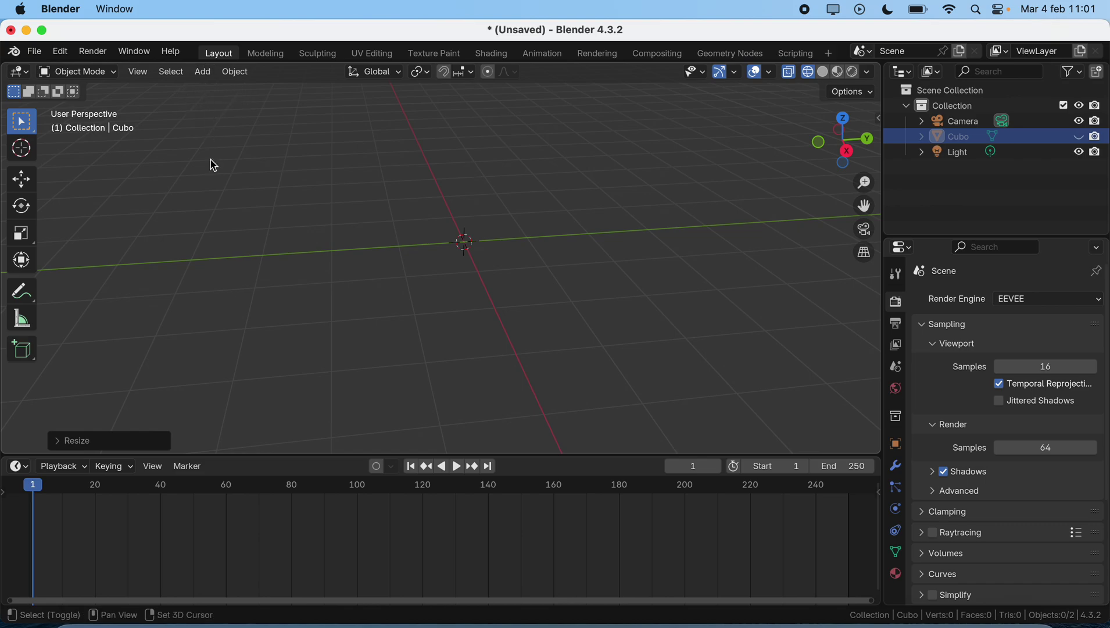
pyautogui.hotkey('shift', 'a')
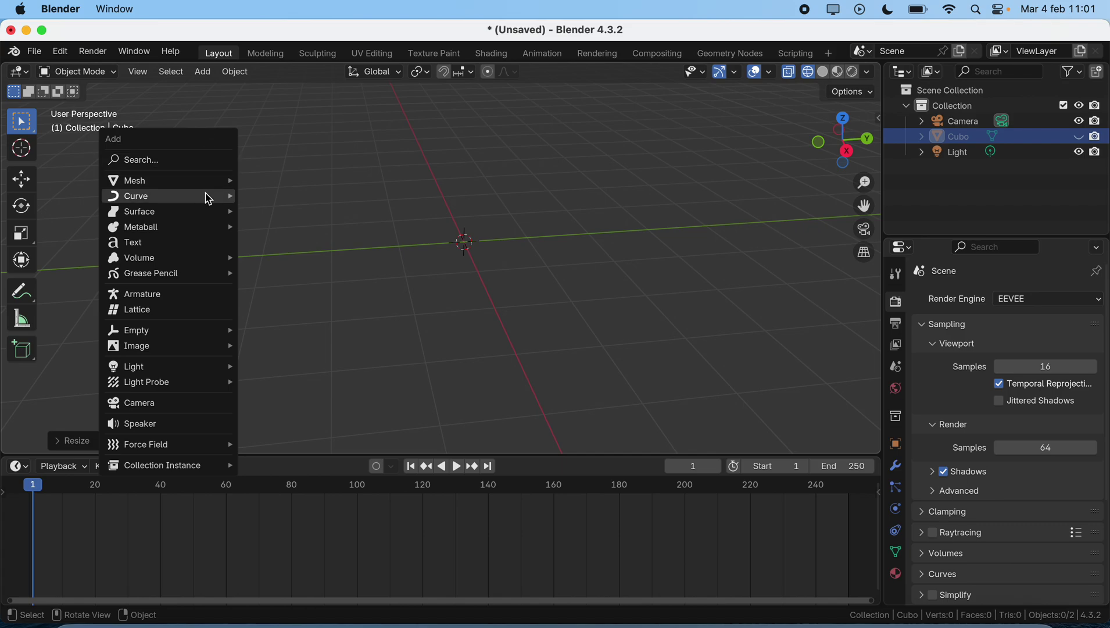
pyautogui.click(203, 71)
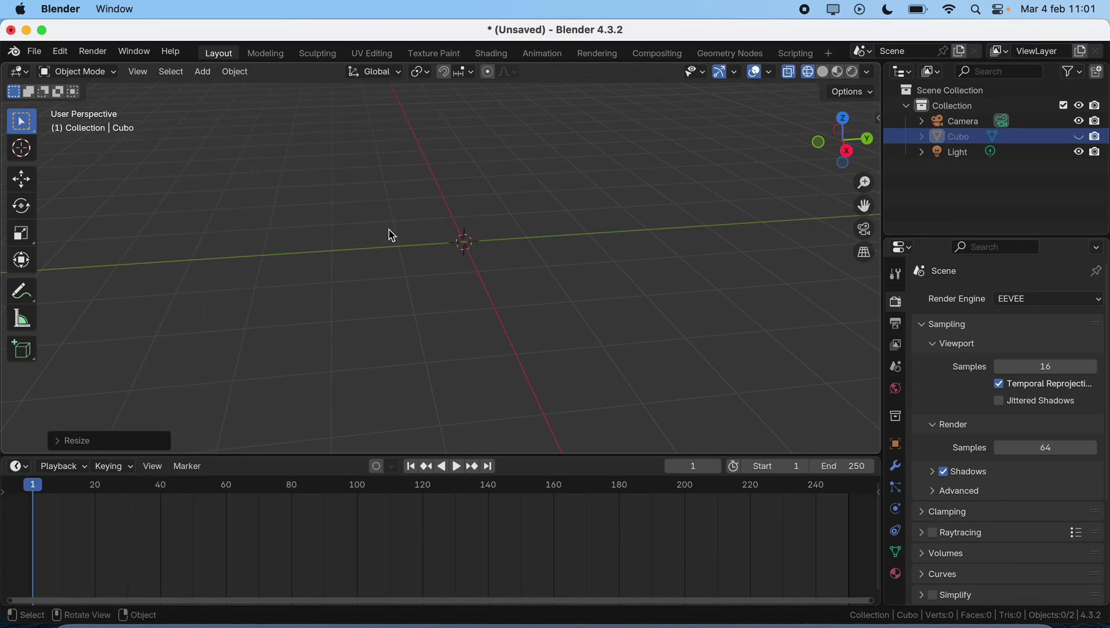
pyautogui.hotkey('shift', 'a')
pyautogui.hotkey('shift', 'a')
pyautogui.hotkey('shift', 'a')
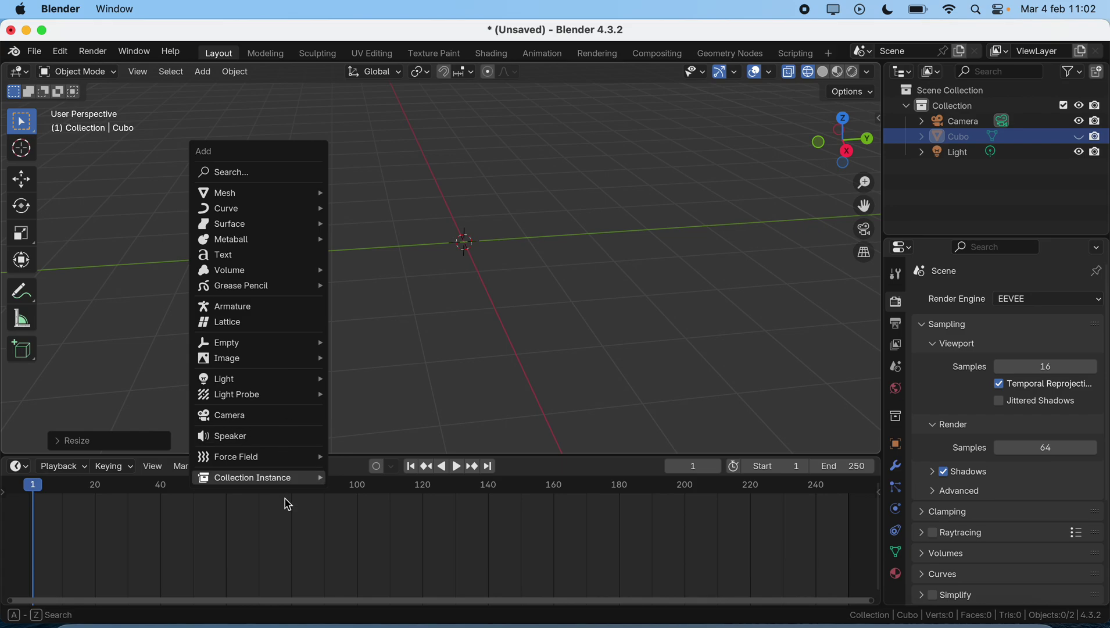
pyautogui.moveTo(275, 187)
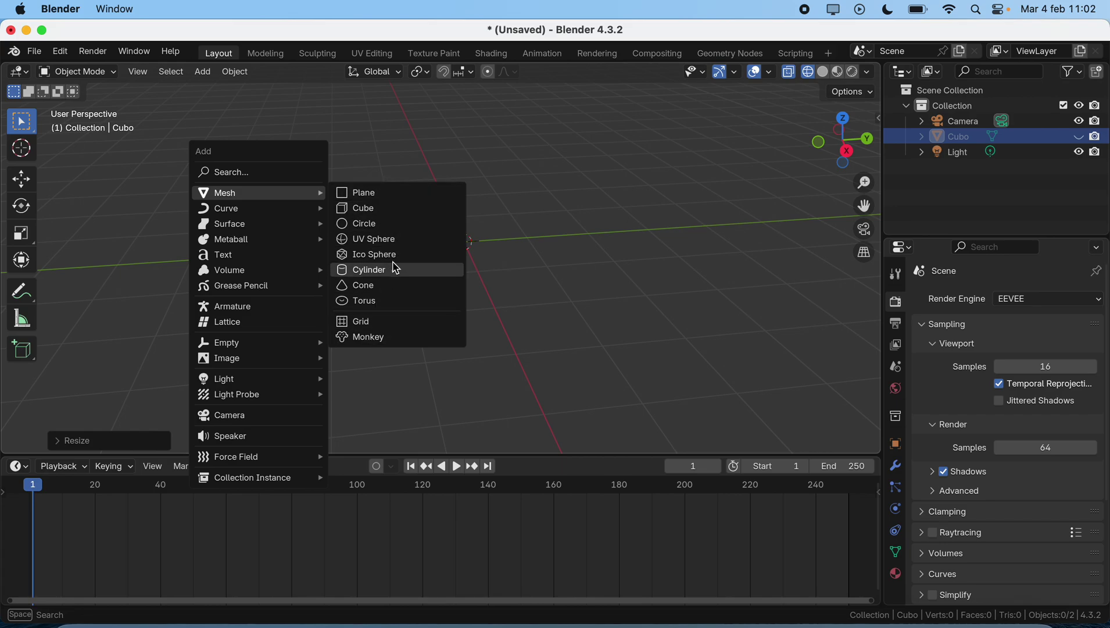
pyautogui.click(382, 342)
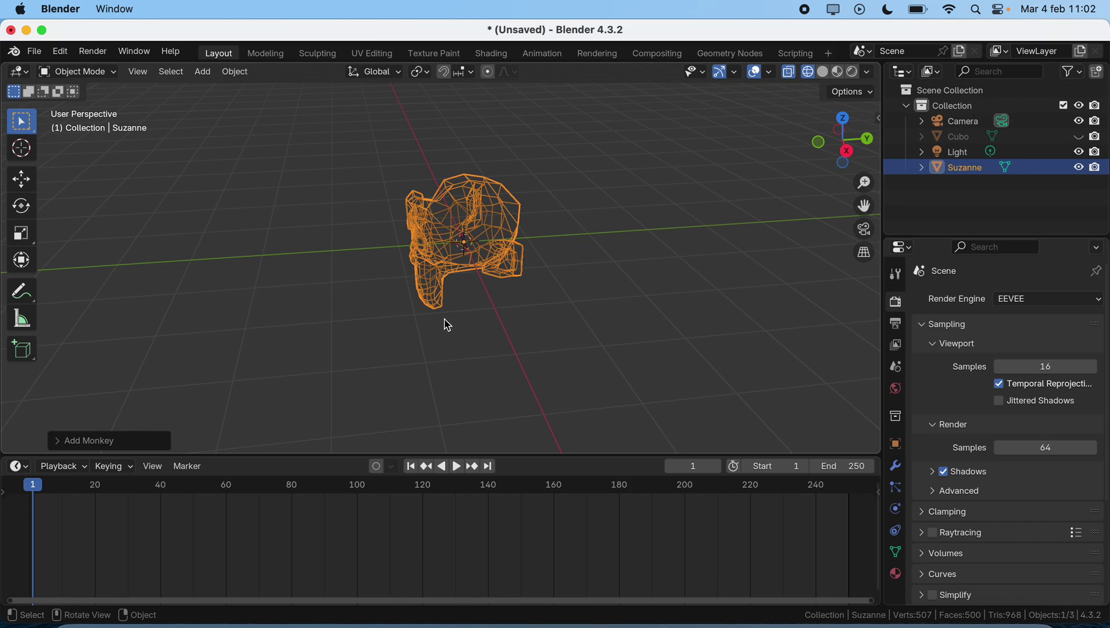
# Show the monkey's modifier and object properties, and view its wireframe from the front
pyautogui.click(895, 465)
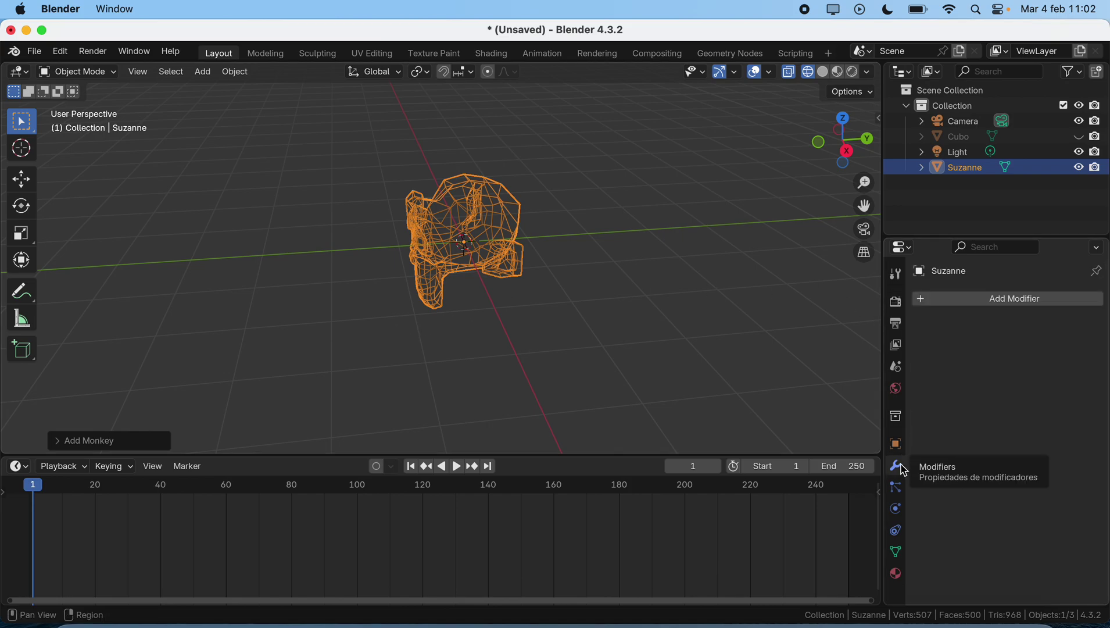
pyautogui.click(896, 446)
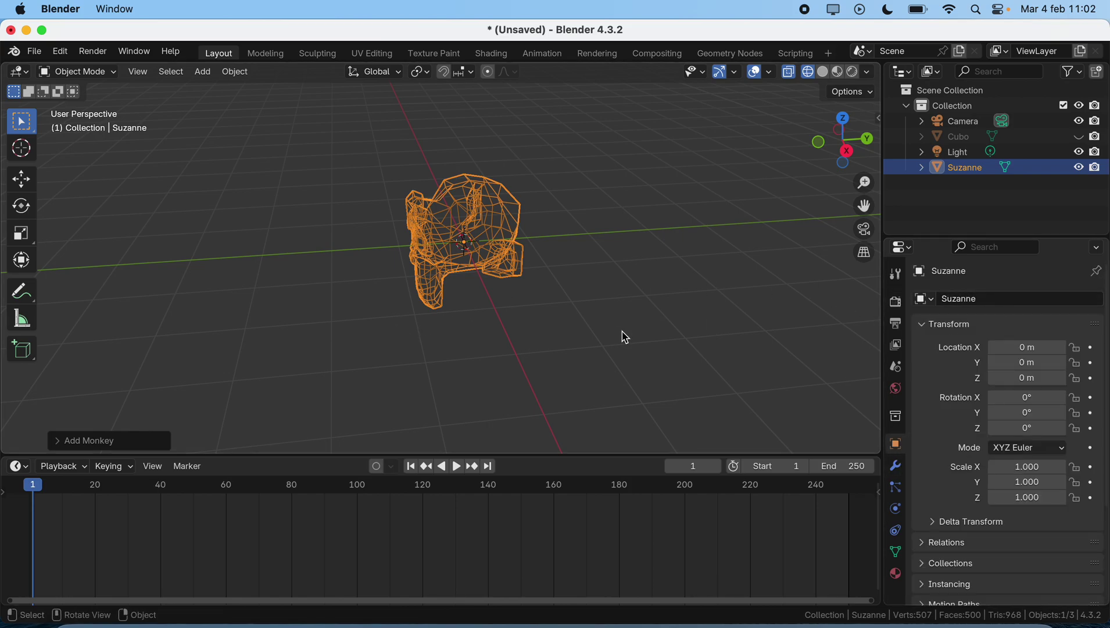
pyautogui.hscroll(-10, 472, 267)
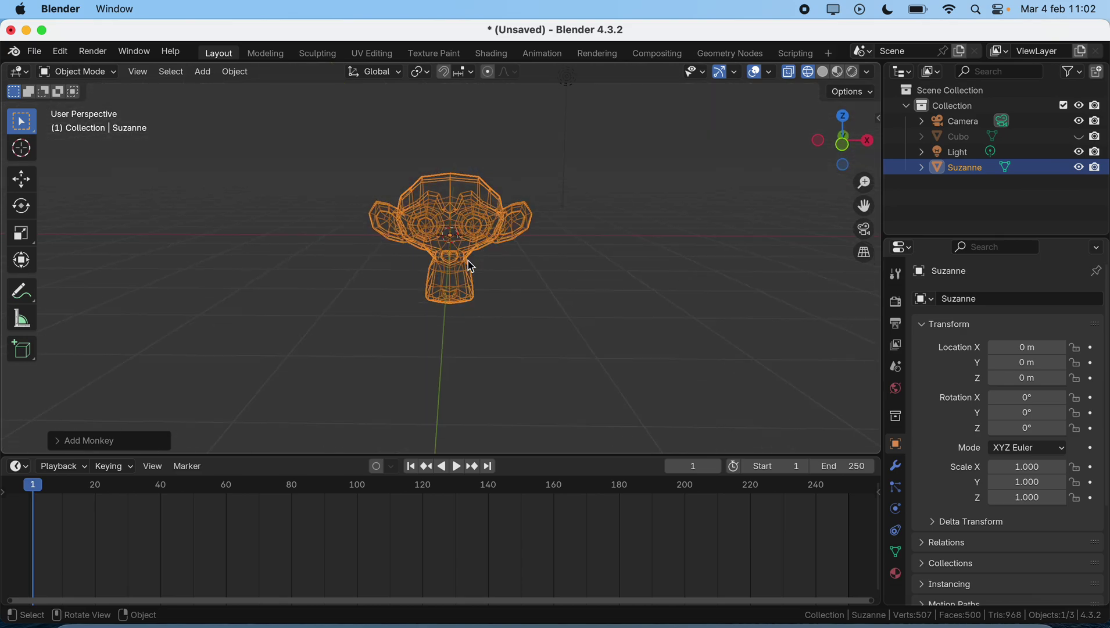
pyautogui.scroll(6, 471, 270)
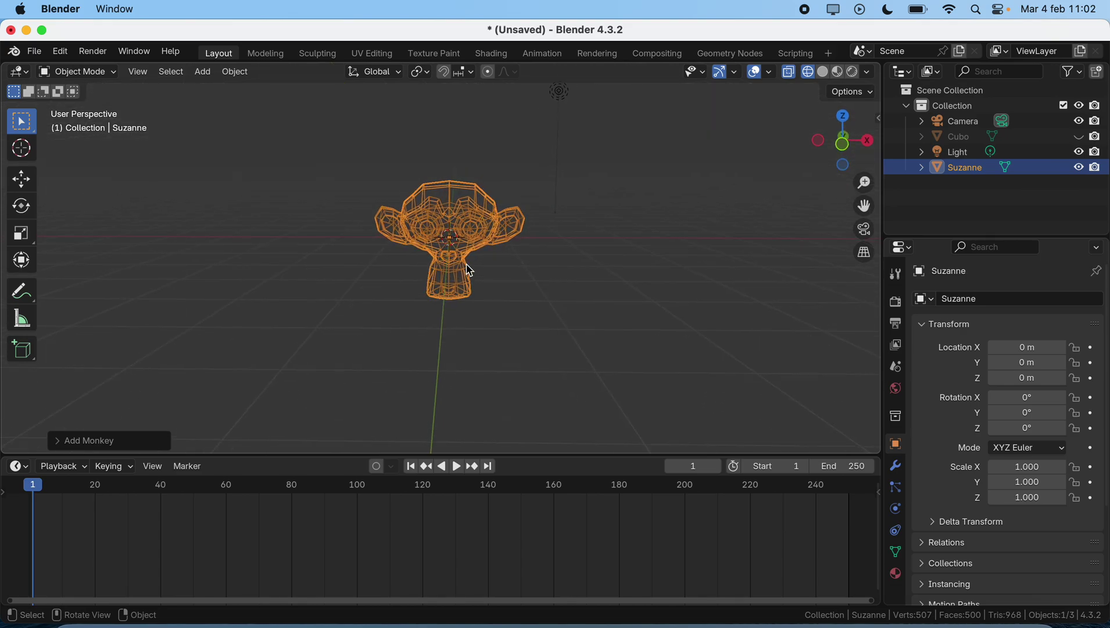
# Inspect the monkey's wireframe from the side and above, and set the viewport shading to Solid
pyautogui.hscroll(-10, 472, 270)
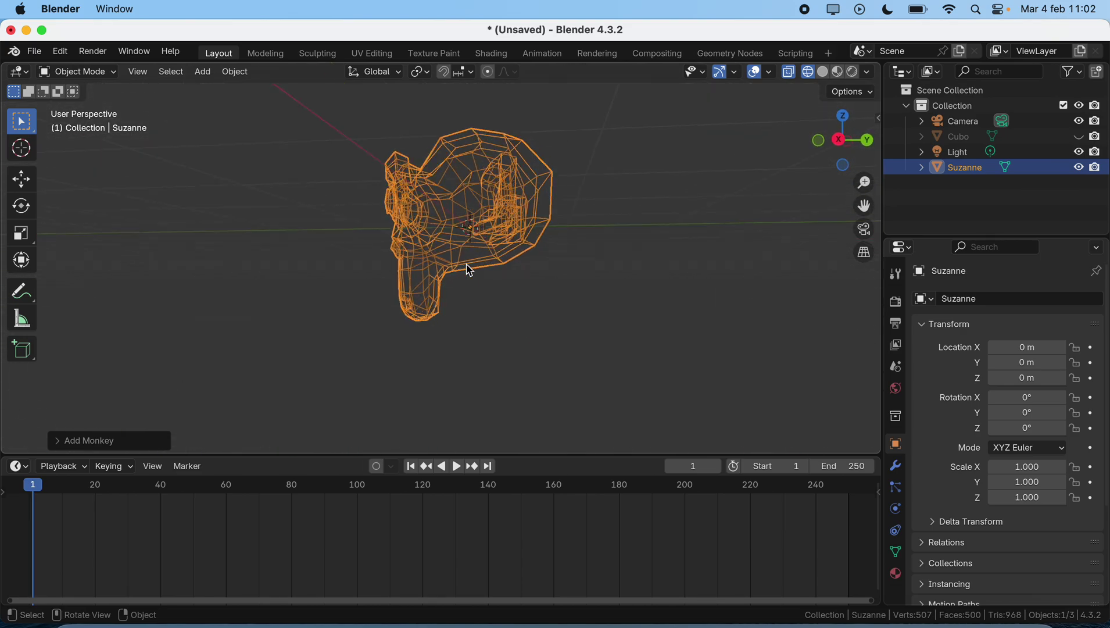
pyautogui.hscroll(-10, 472, 271)
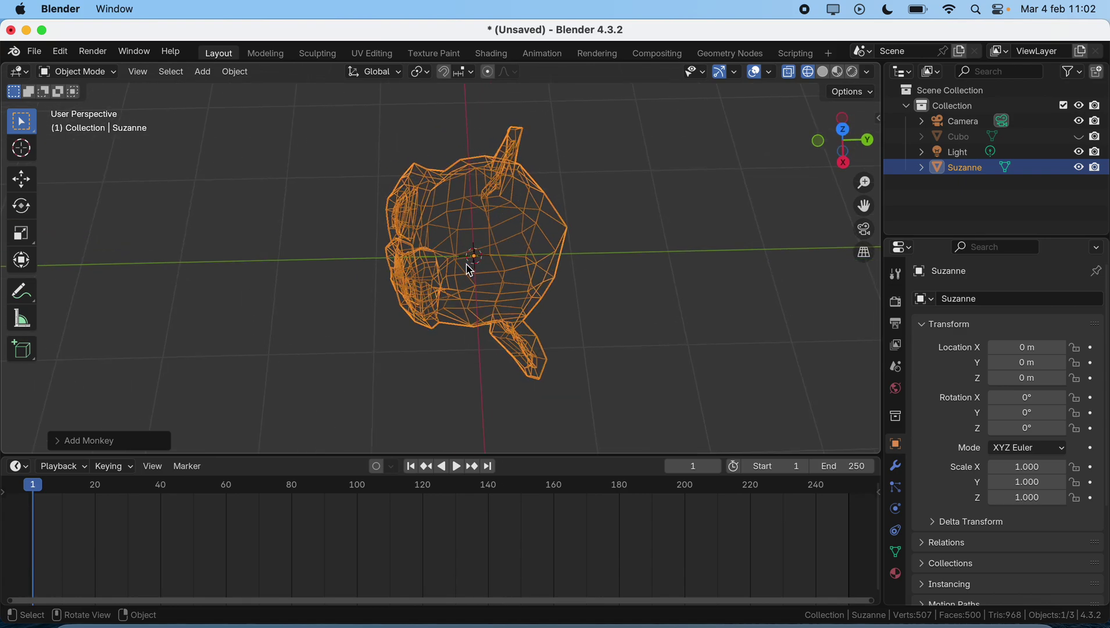
pyautogui.scroll(8, 472, 271)
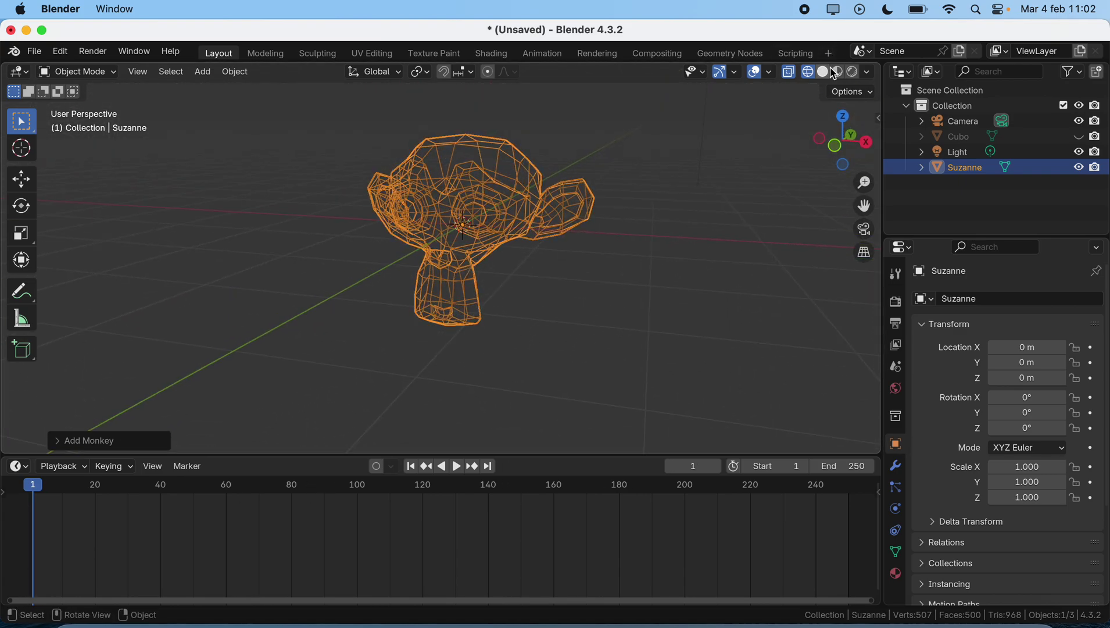
pyautogui.scroll(5, 504, 240)
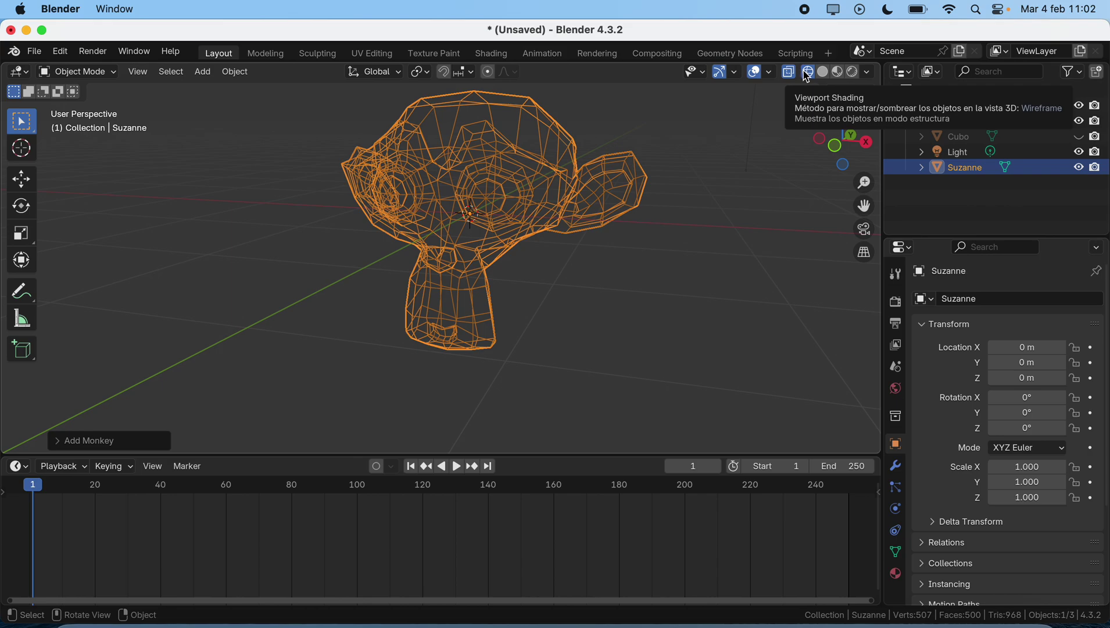
pyautogui.click(825, 73)
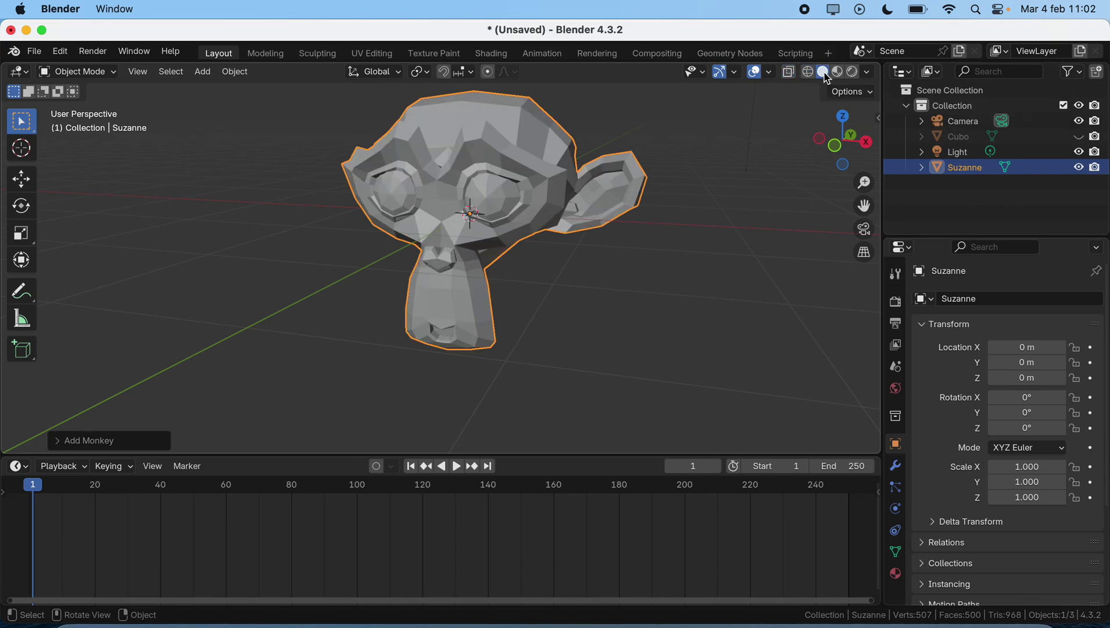
# Examine the solid-shaded monkey from several angles and deselect it
pyautogui.hscroll(-10, 566, 217)
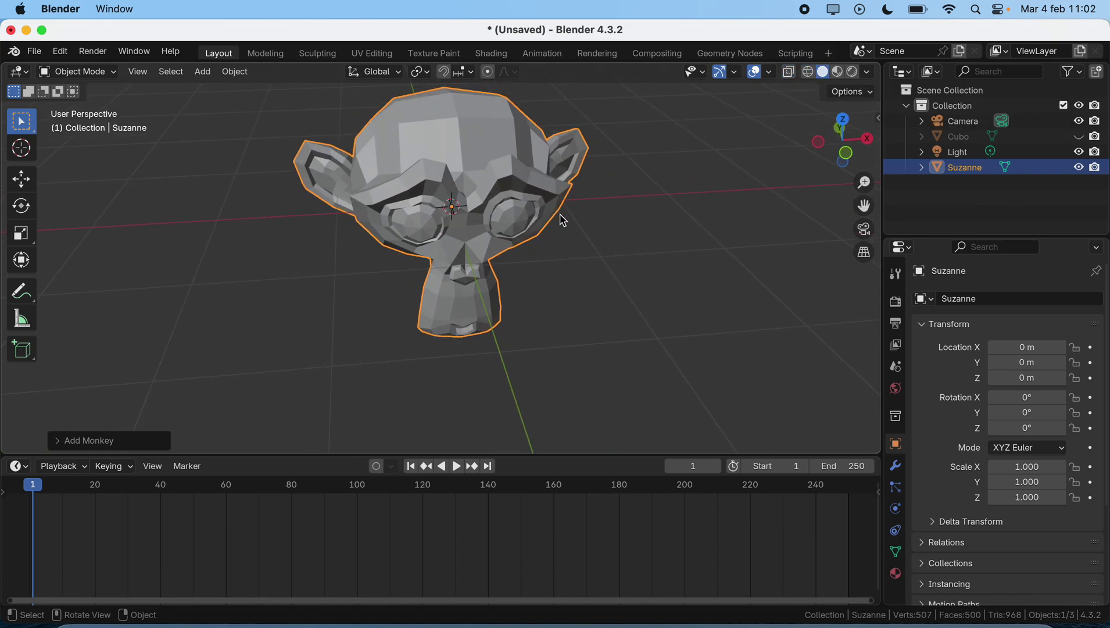
pyautogui.scroll(10, 561, 216)
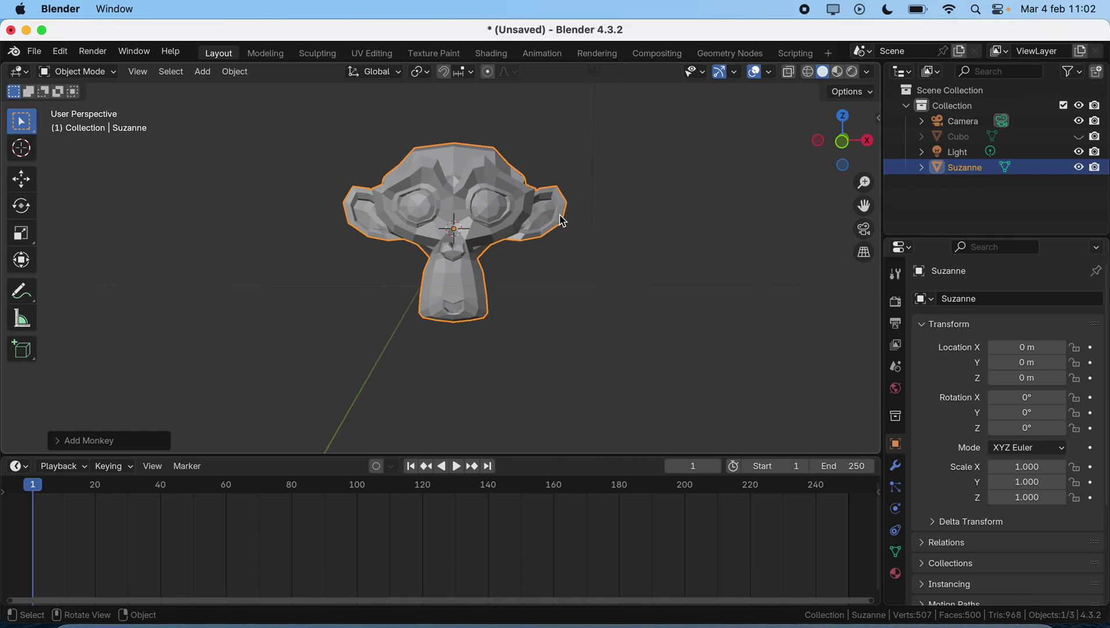
pyautogui.scroll(-10, 561, 219)
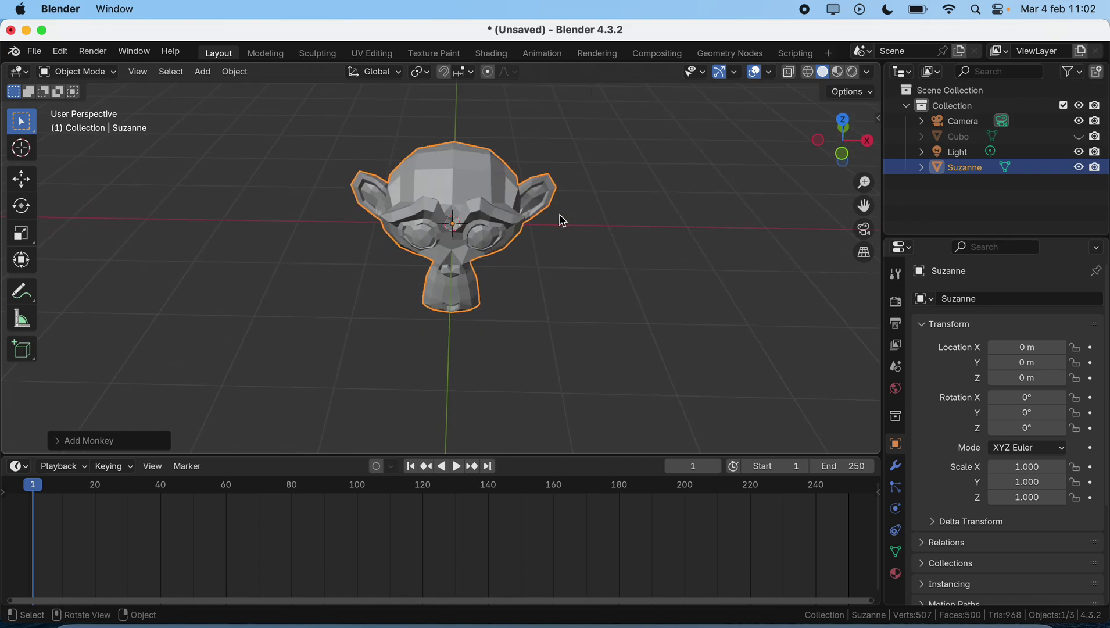
pyautogui.scroll(8, 564, 220)
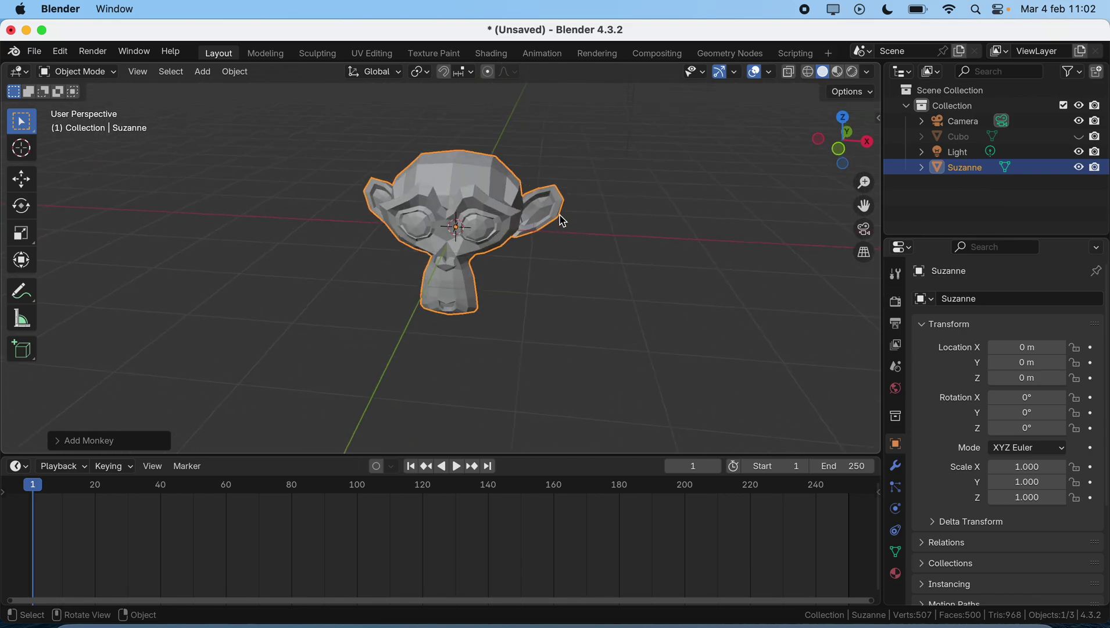
pyautogui.hscroll(5, 555, 270)
pyautogui.click(538, 263)
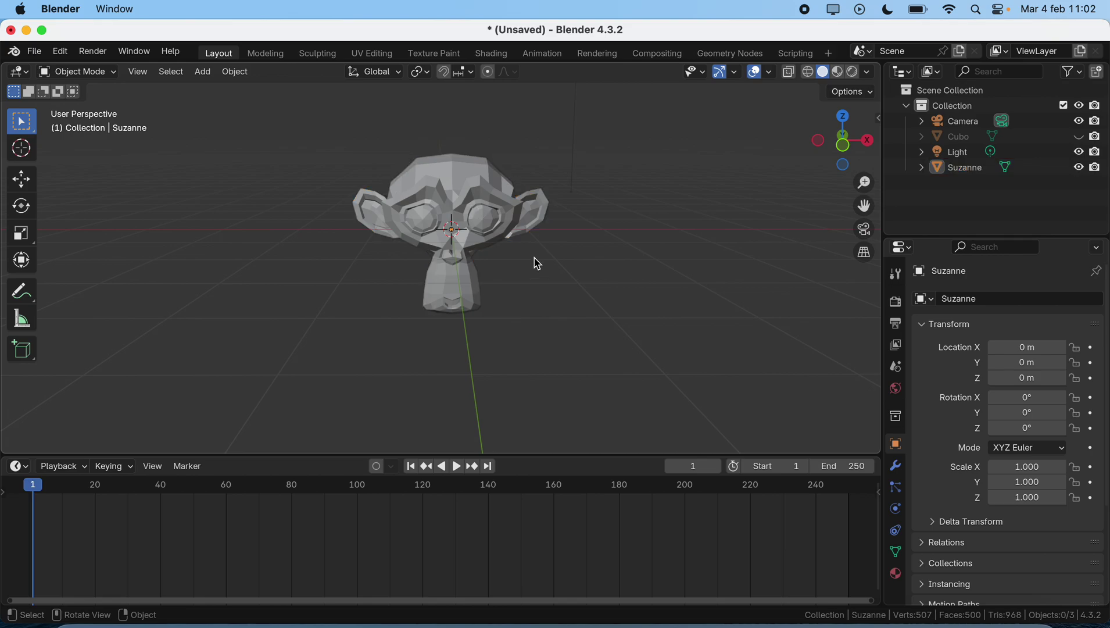
# View the monkey in the front, back, right and left orthographic views
pyautogui.press('KP_1')
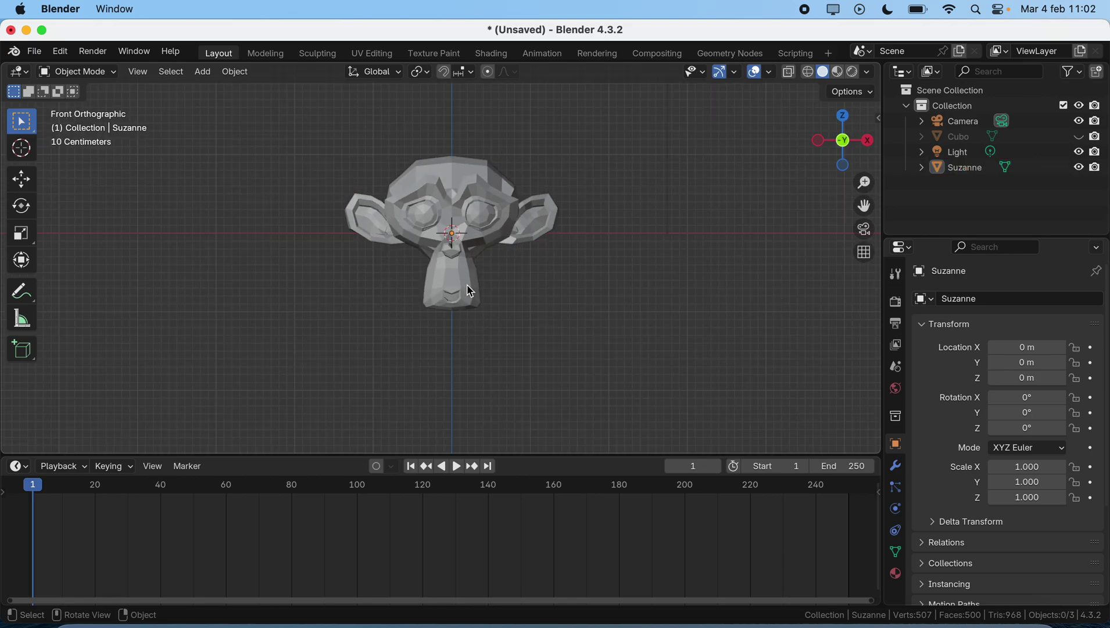
pyautogui.press('shift+KP_1')
pyautogui.press('KP_1')
pyautogui.press('ctrl+KP_1')
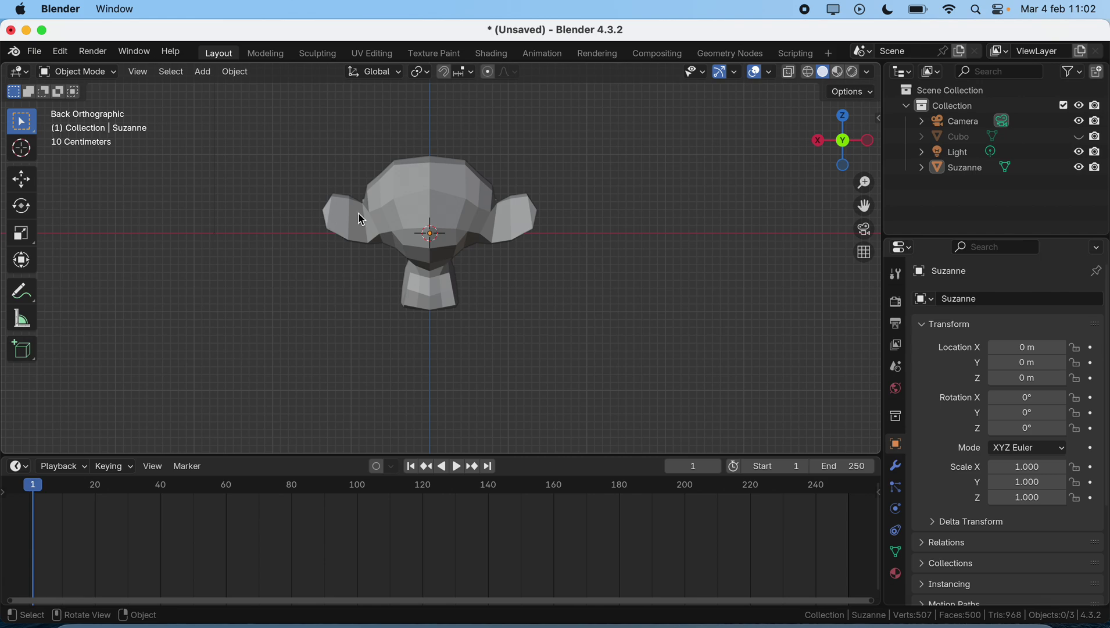
pyautogui.press('KP_3')
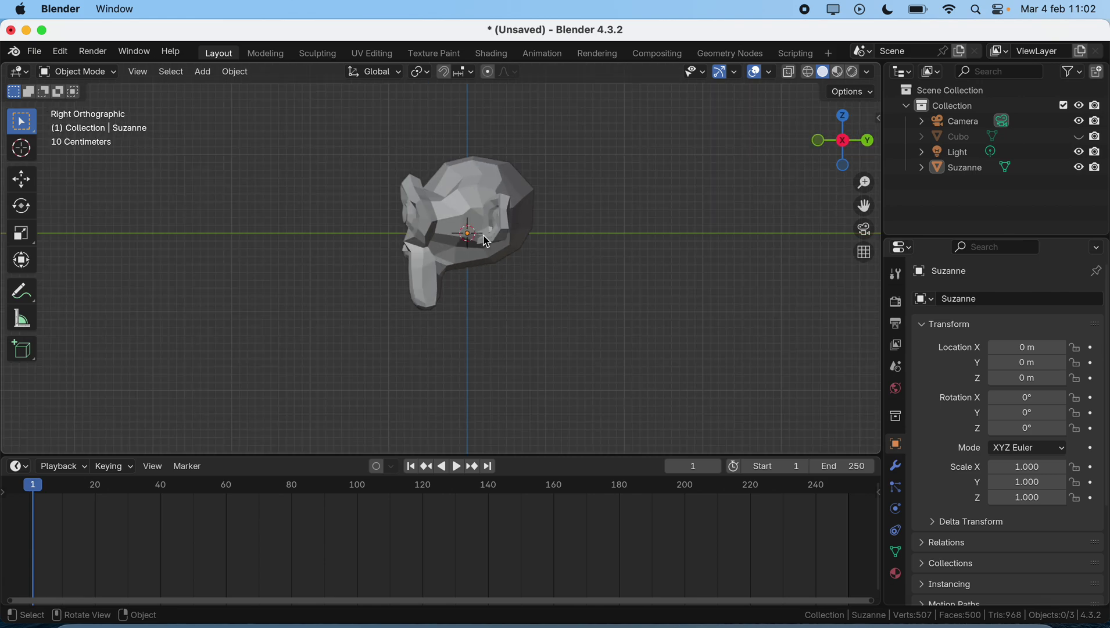
pyautogui.press('ctrl+KP_3')
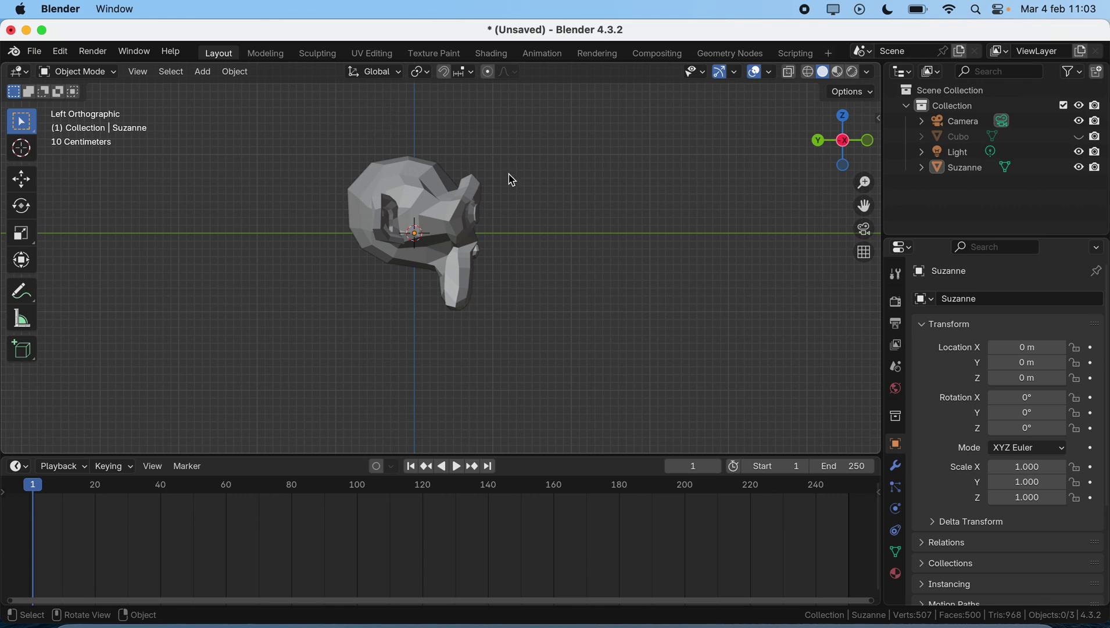
# View the monkey in the top and bottom orthographic views
pyautogui.press('KP_5')
pyautogui.press('KP_5')
pyautogui.press('KP_7')
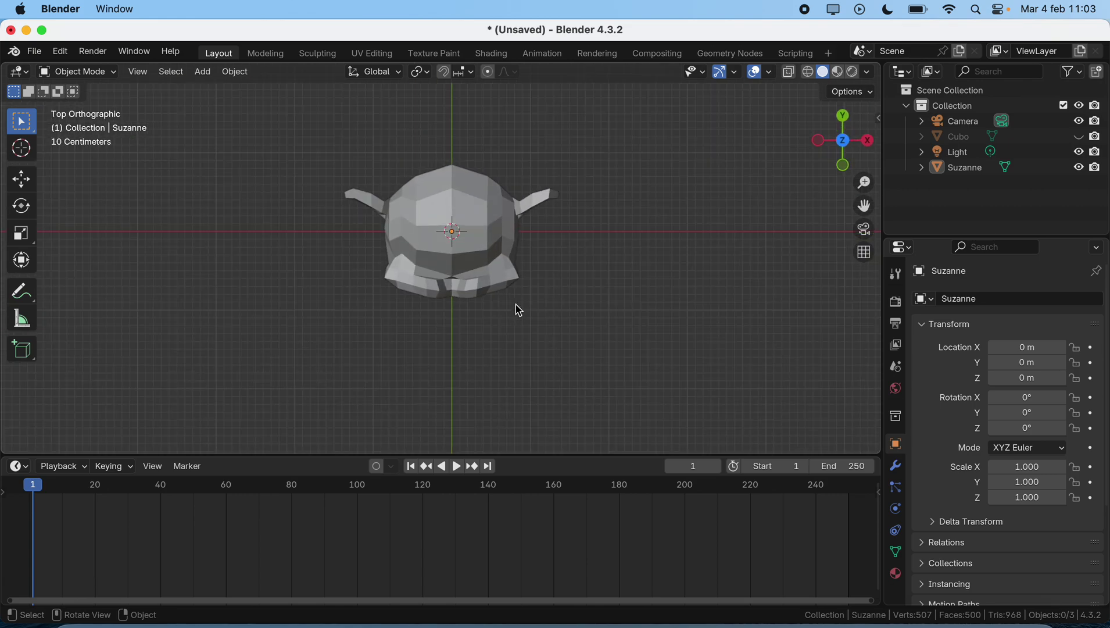
pyautogui.press('ctrl+KP_7')
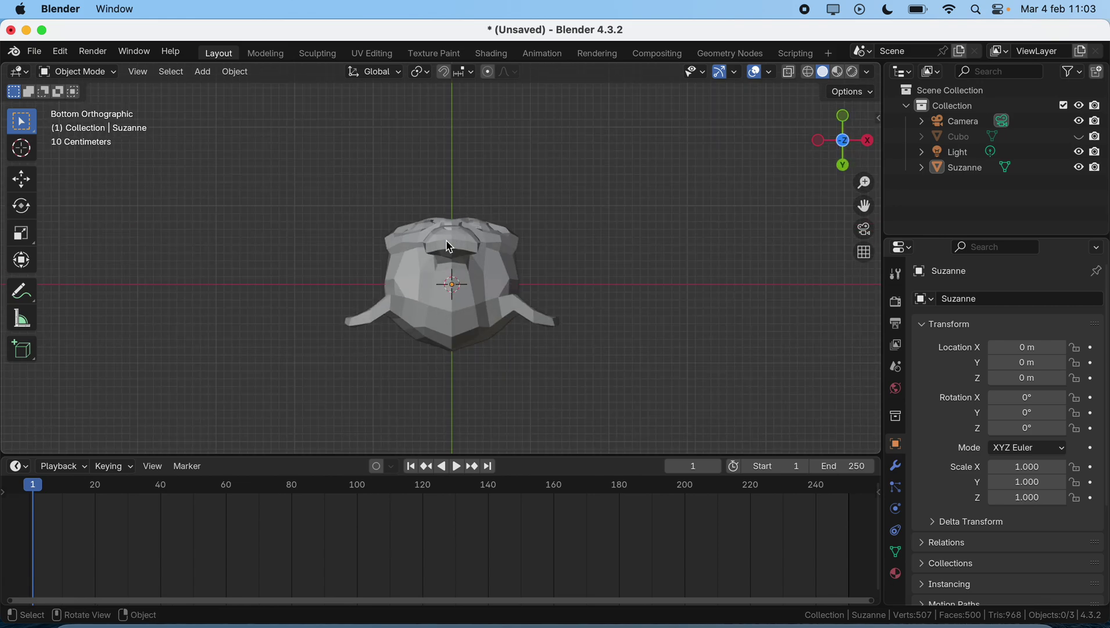
# Examine the monkey in perspective from below, the front, the side and above
pyautogui.scroll(10, 446, 246)
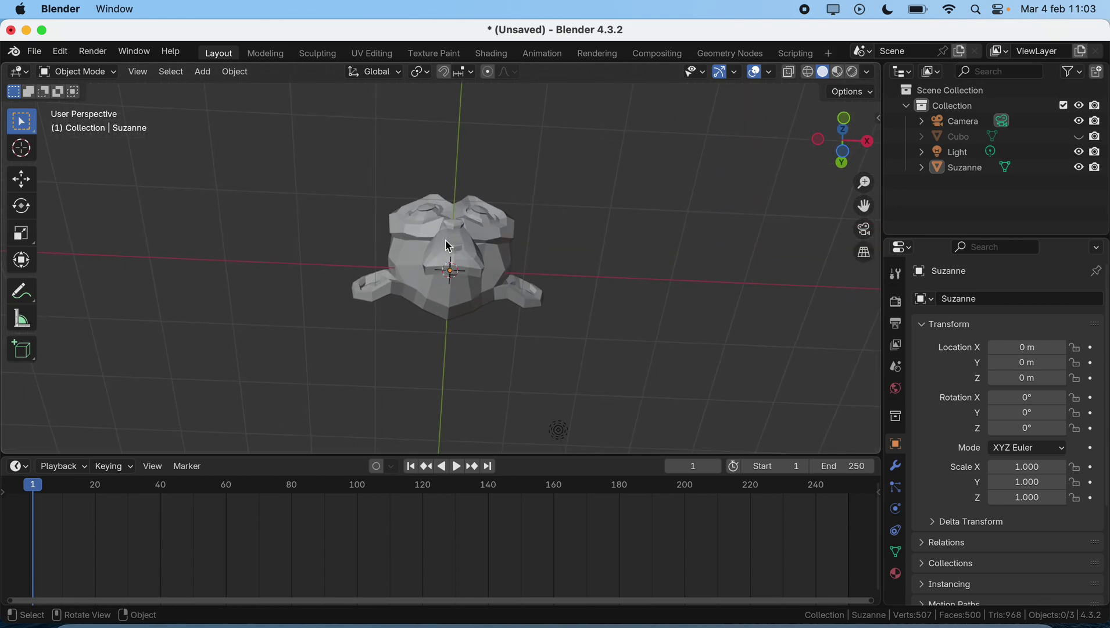
pyautogui.scroll(3, 449, 246)
pyautogui.scroll(-5, 423, 266)
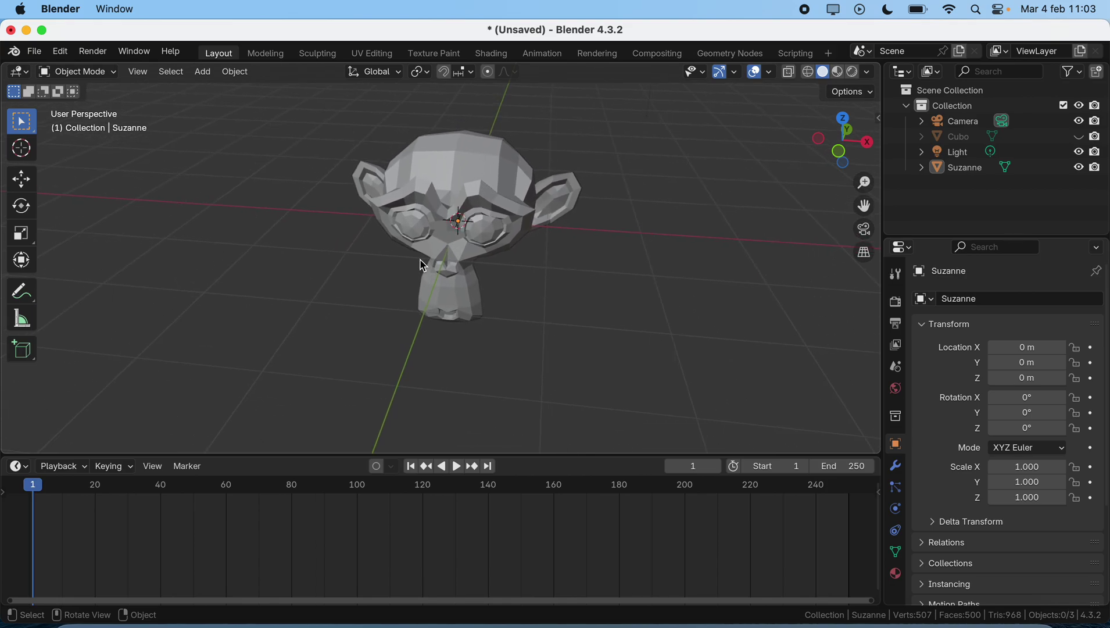
pyautogui.scroll(-5, 422, 266)
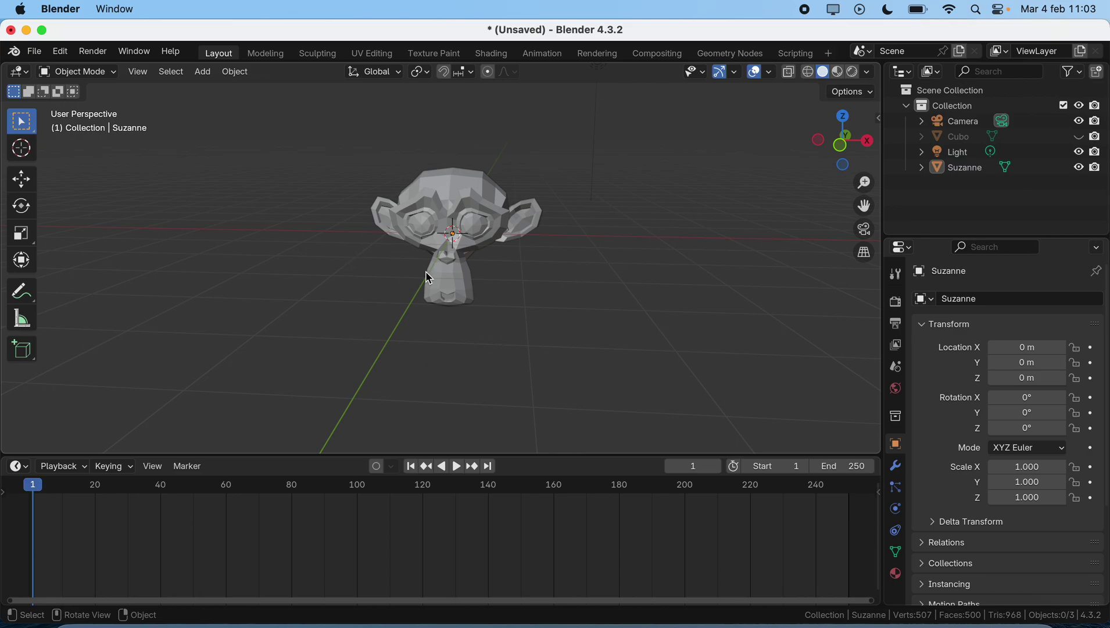
pyautogui.scroll(-10, 296, 215)
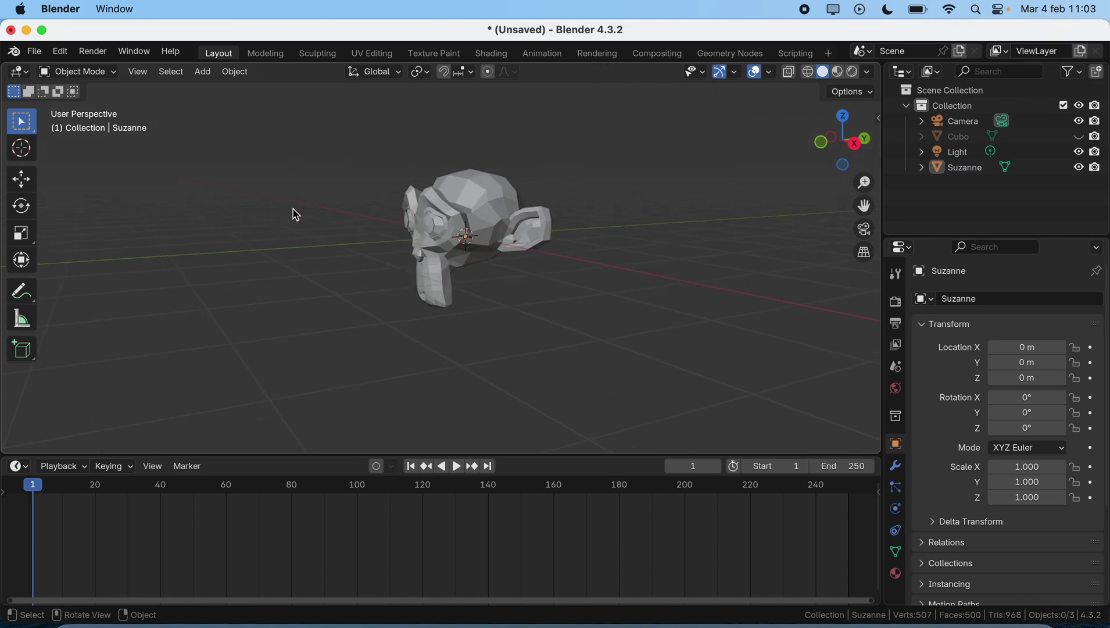
pyautogui.scroll(10, 297, 215)
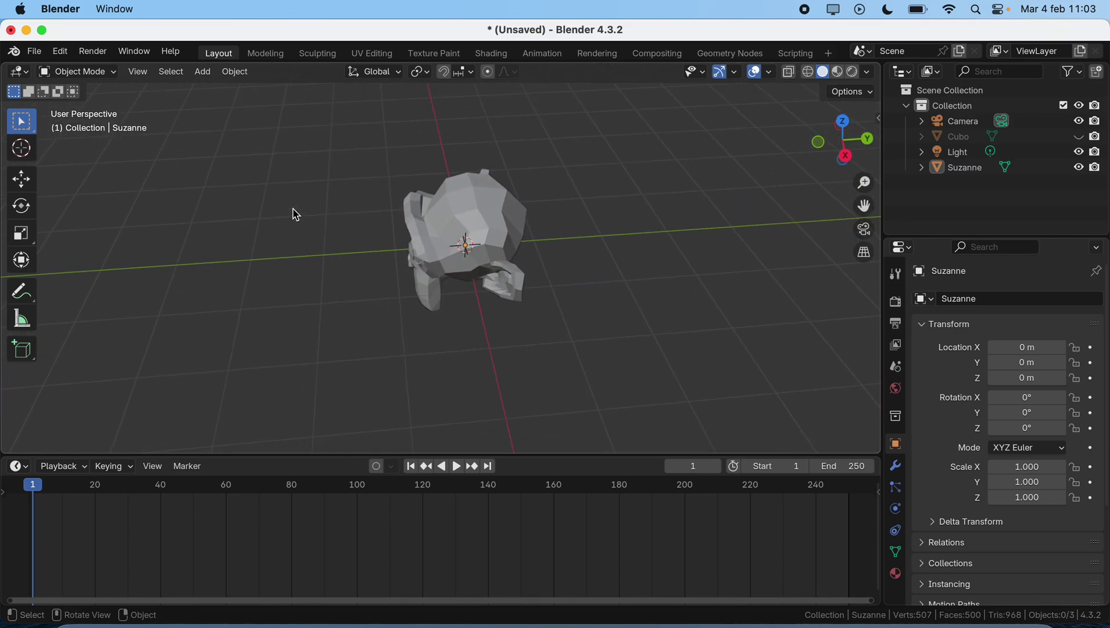
pyautogui.scroll(1, 296, 215)
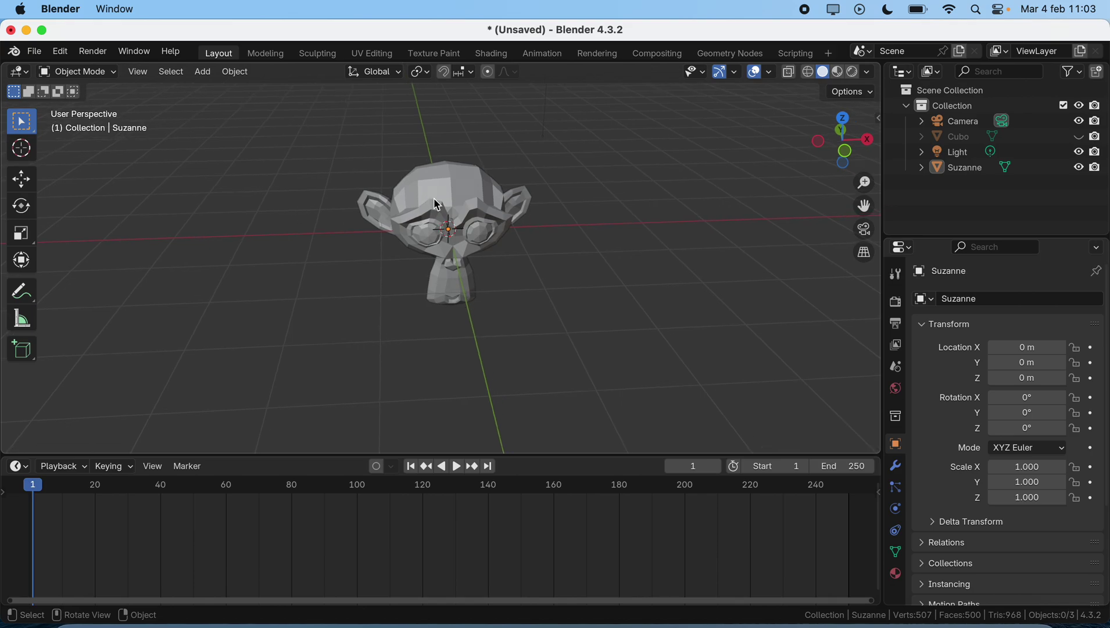
pyautogui.hscroll(5, 487, 215)
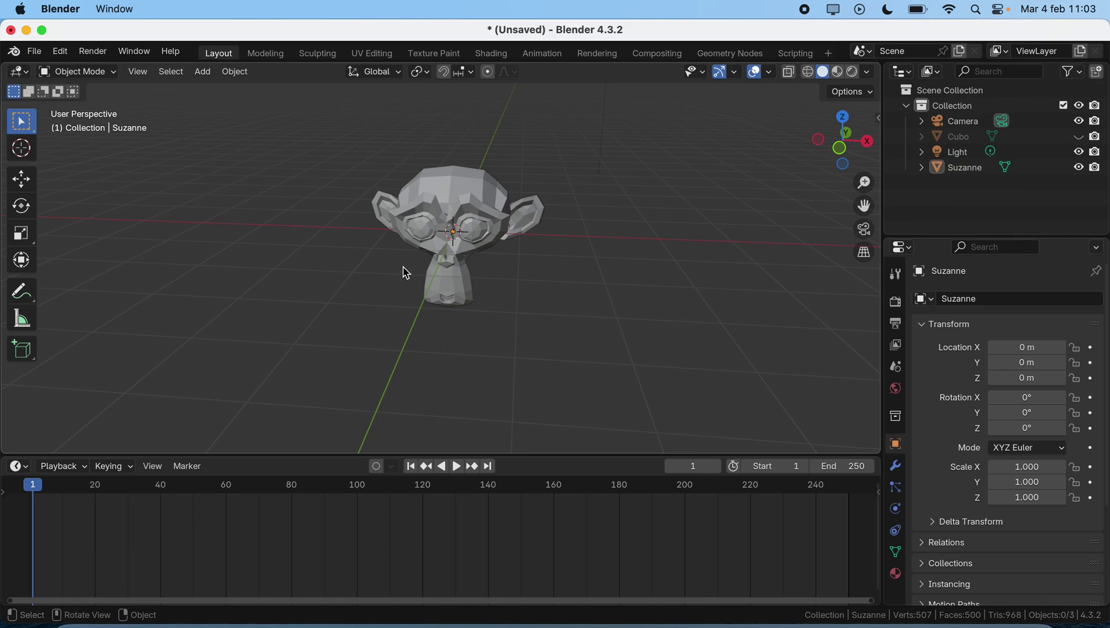
# Set the viewport shading to Material Preview and inspect the monkey and its surroundings at different distances
pyautogui.click(839, 72)
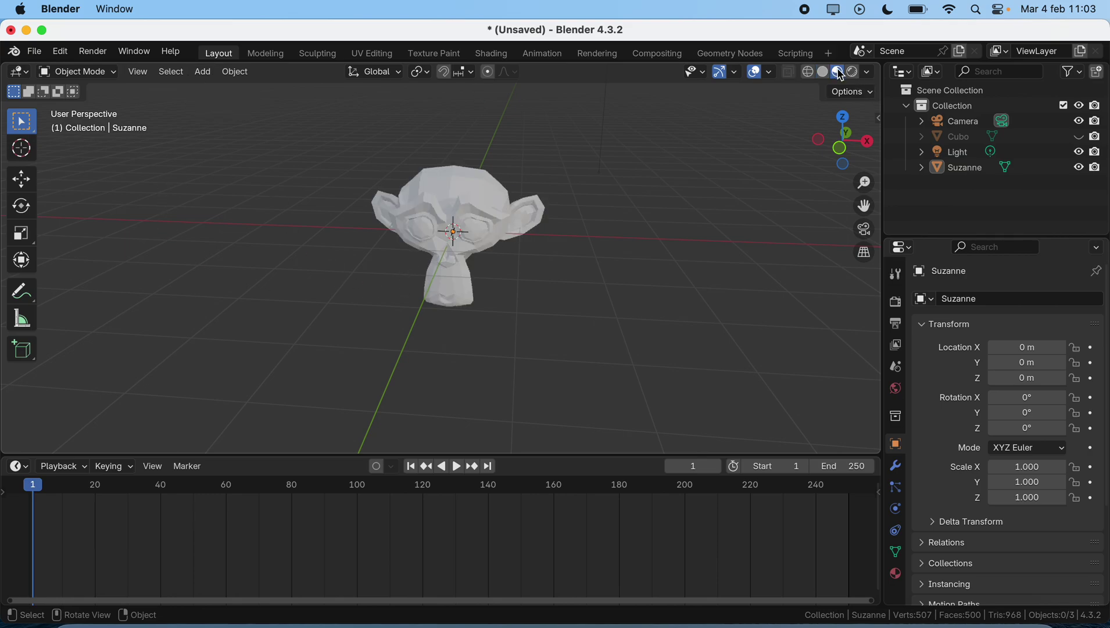
pyautogui.scroll(2, 454, 191)
pyautogui.scroll(-3, 454, 192)
pyautogui.scroll(-1, 444, 206)
pyautogui.scroll(-2, 444, 205)
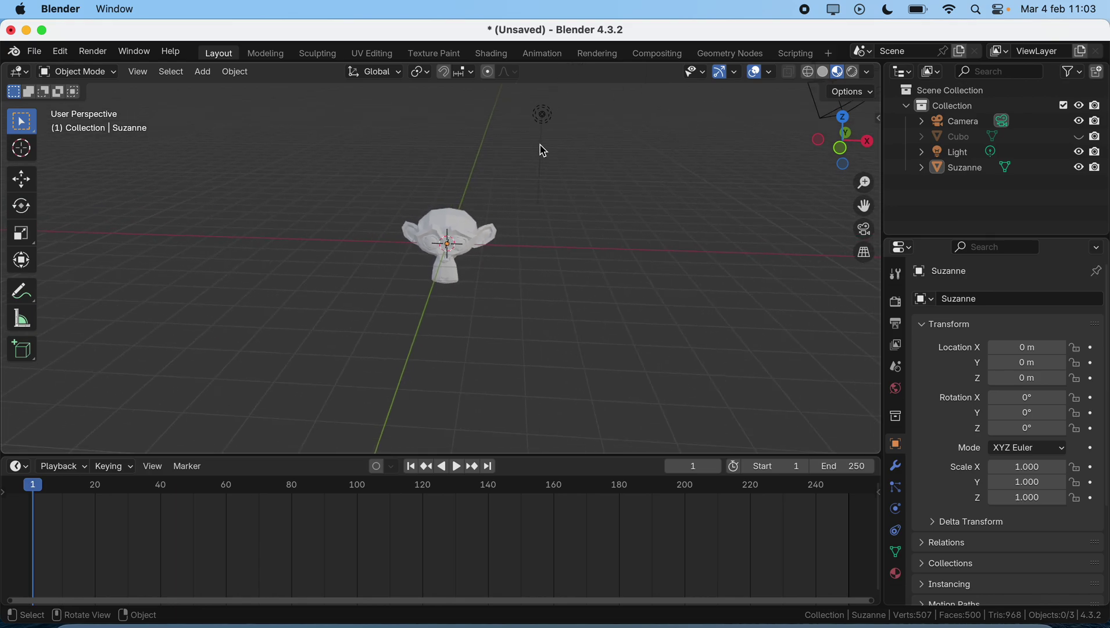
pyautogui.scroll(4, 473, 271)
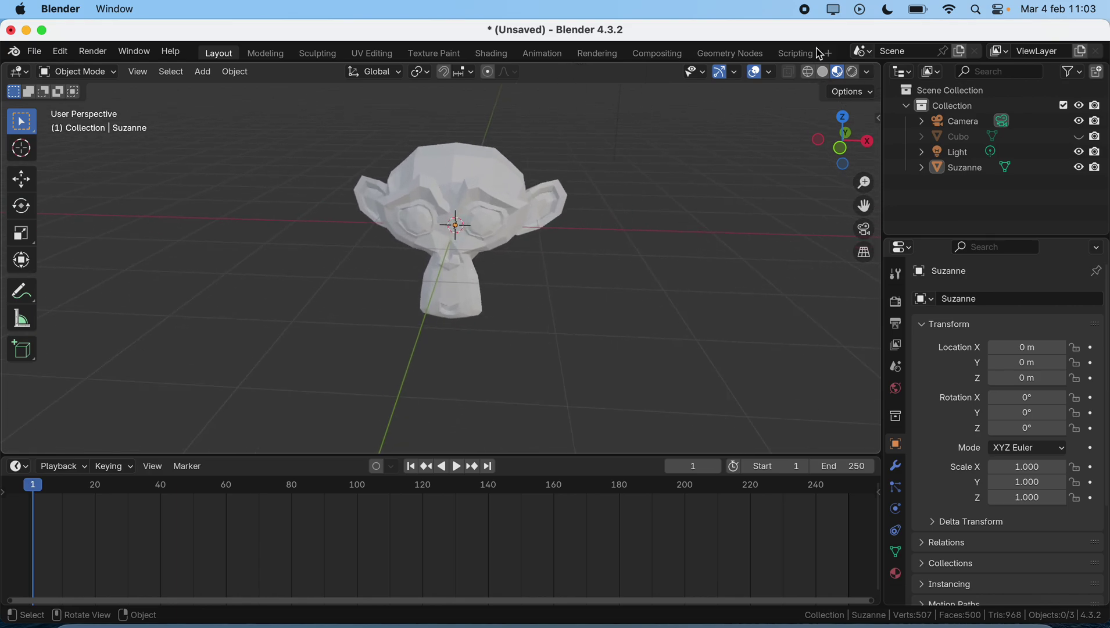
# Inspect the monkey's lighting from above in Rendered shading, and return the viewport to Solid shading
pyautogui.click(857, 72)
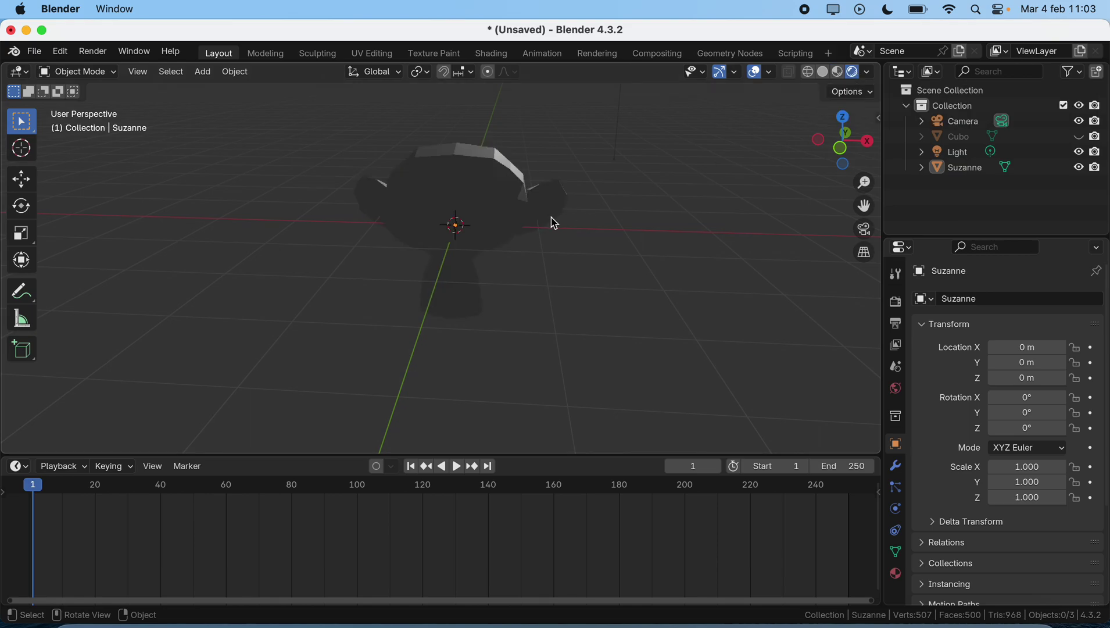
pyautogui.scroll(-10, 502, 147)
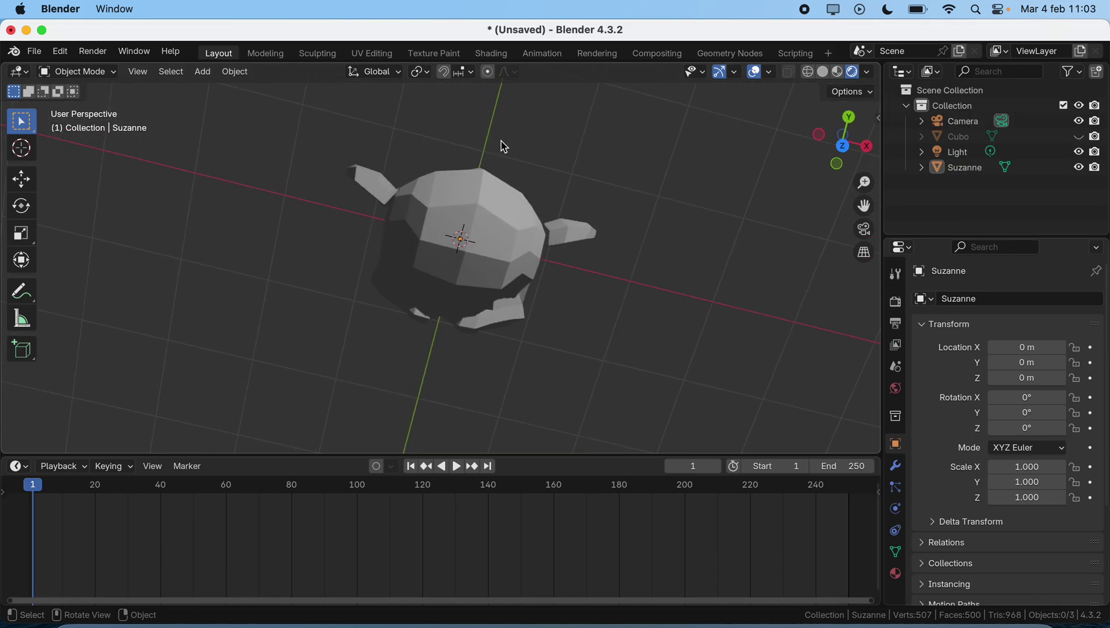
pyautogui.scroll(-5, 503, 147)
pyautogui.click(822, 70)
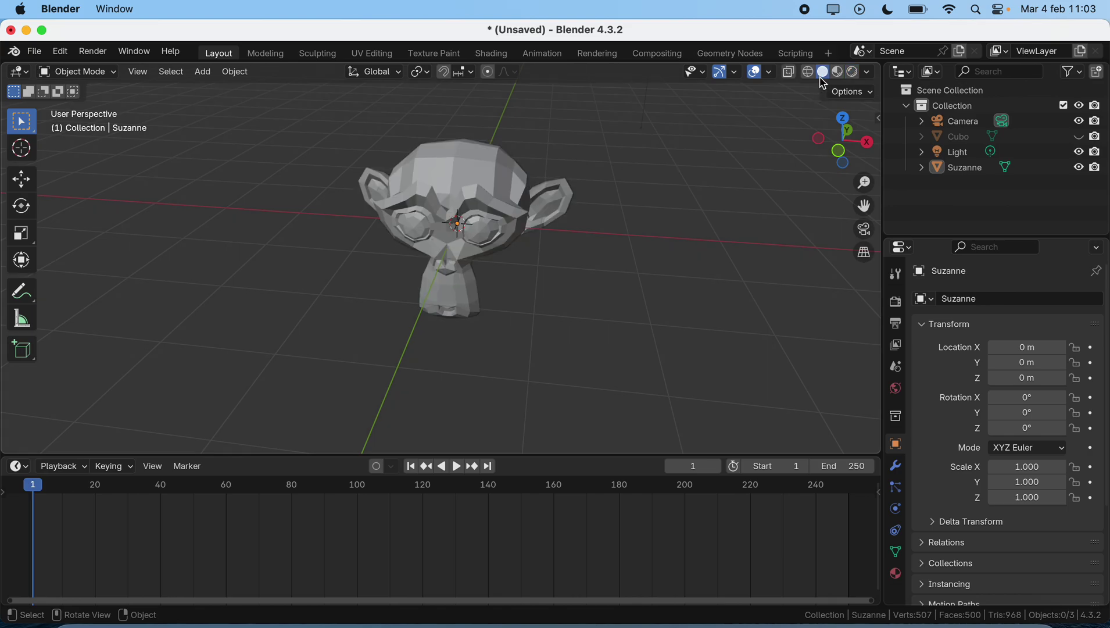
# Select the monkey and check it through the scene camera, returning to the user perspective
pyautogui.scroll(5, 397, 289)
pyautogui.click(453, 259)
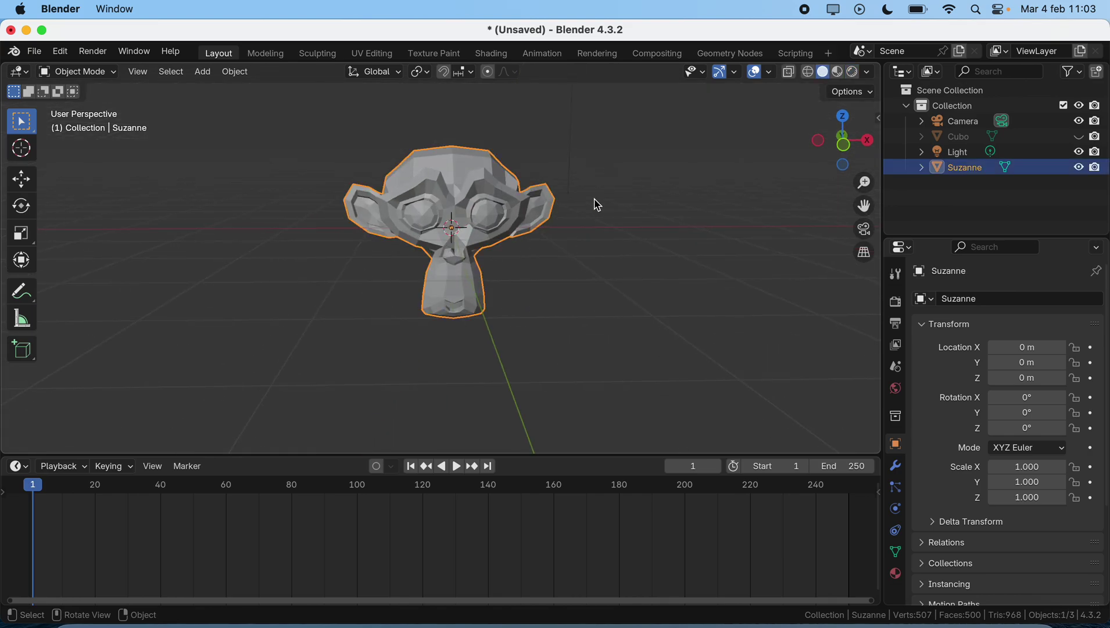
pyautogui.scroll(5, 443, 231)
pyautogui.hscroll(-10, 443, 230)
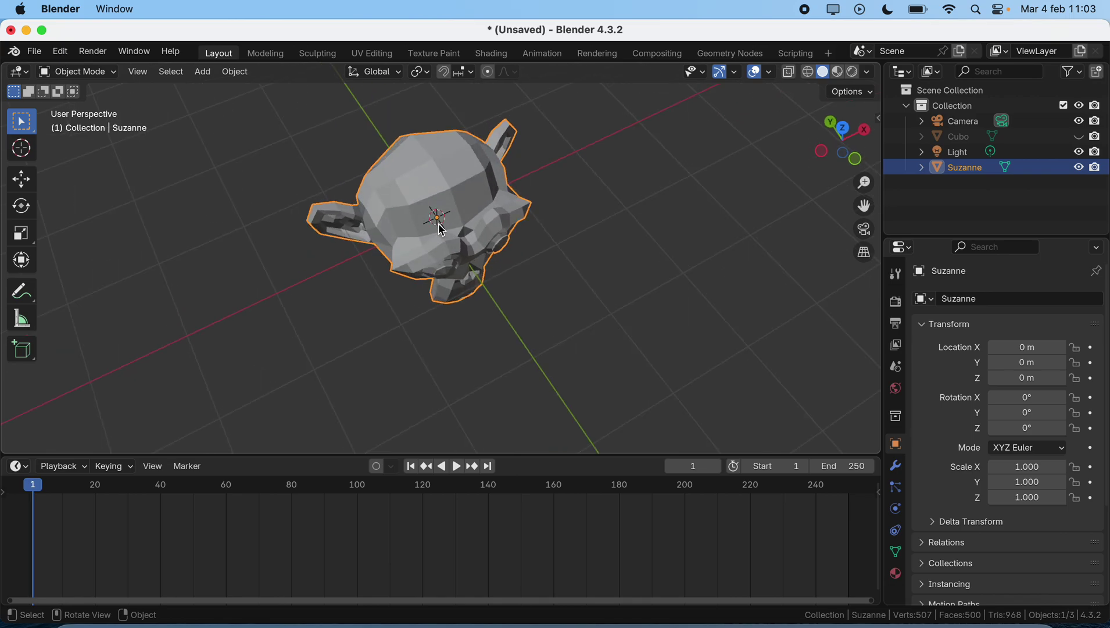
pyautogui.click(865, 228)
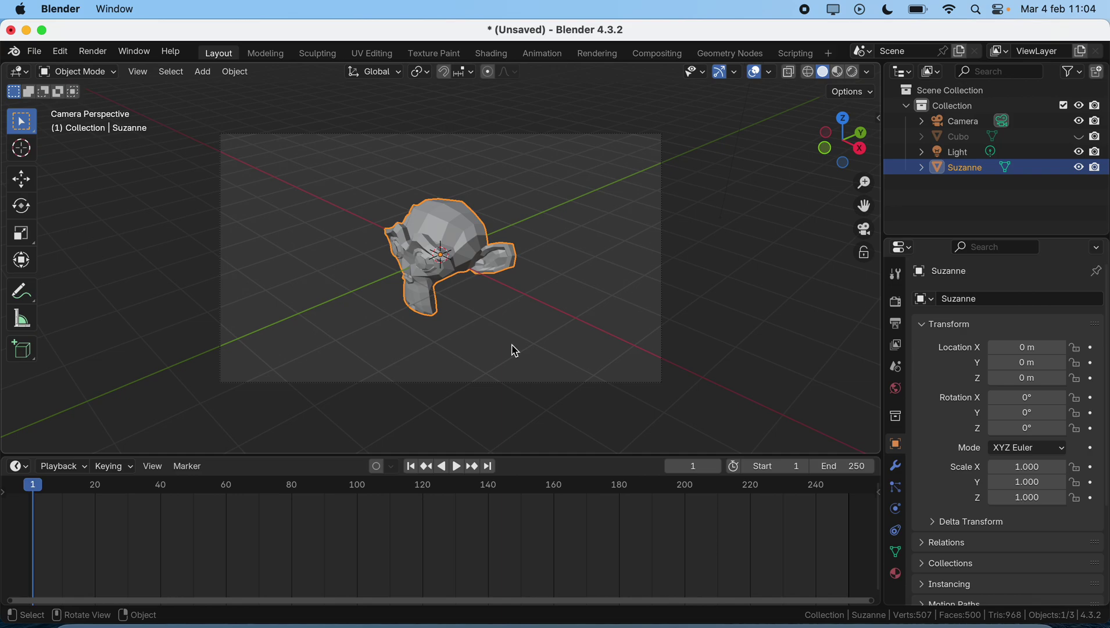
pyautogui.click(867, 229)
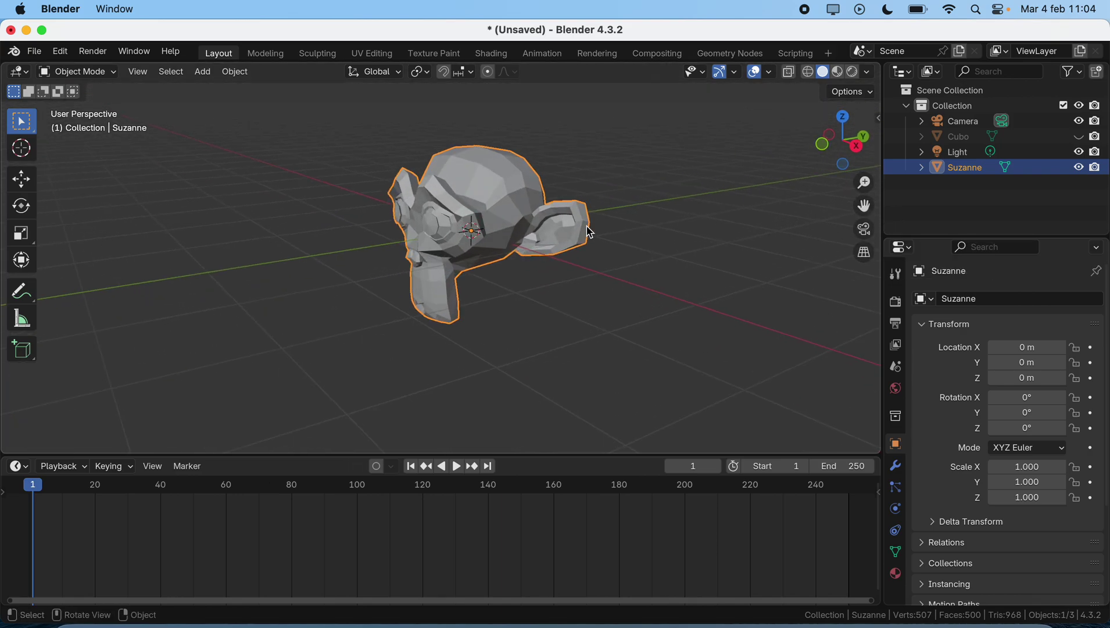
# Delete the monkey from the scene
pyautogui.hscroll(5, 587, 230)
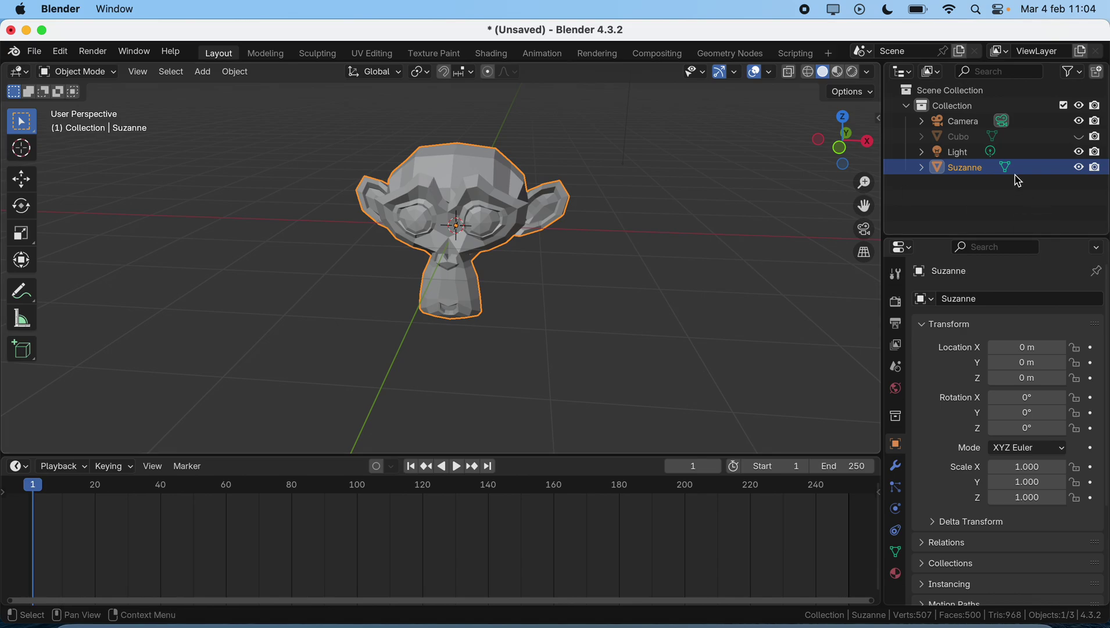
pyautogui.rightClick(964, 175)
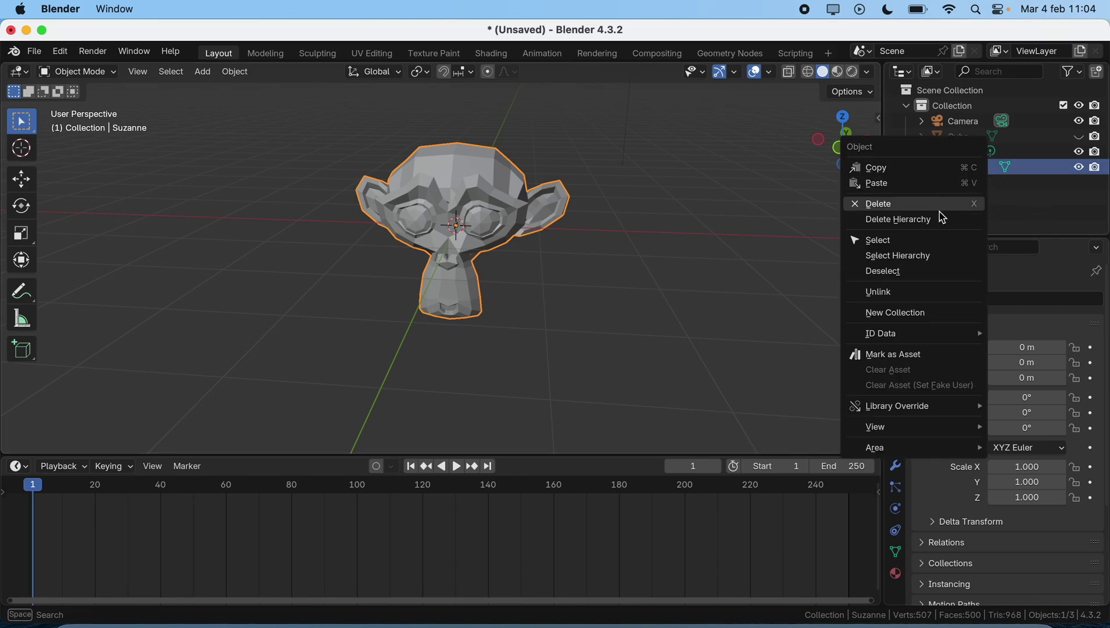
pyautogui.click(607, 196)
pyautogui.click(466, 220)
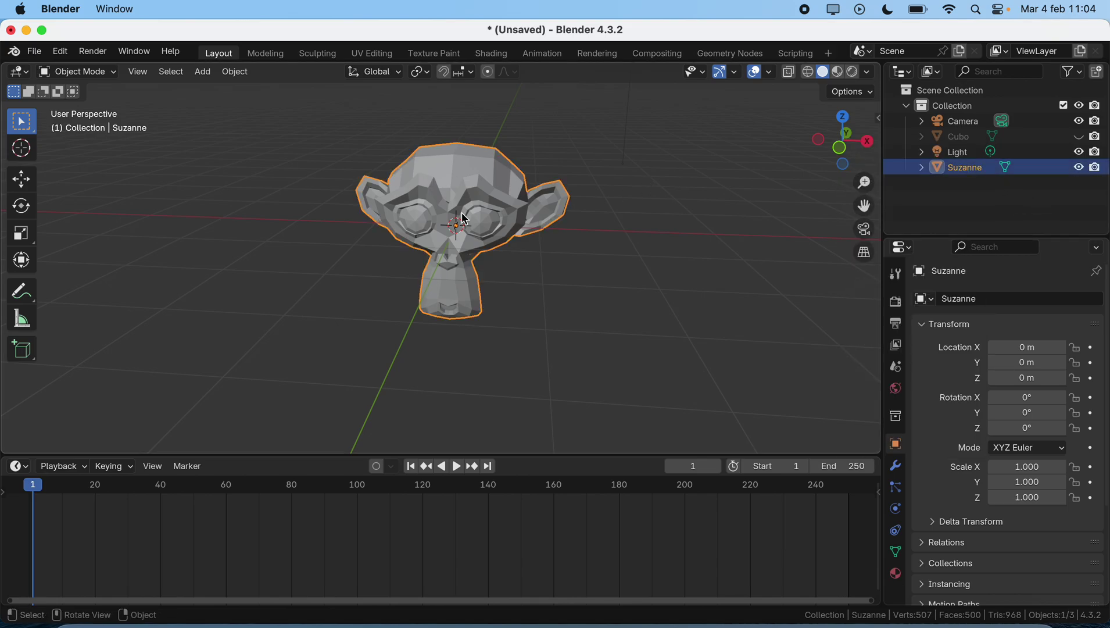
pyautogui.press('x')
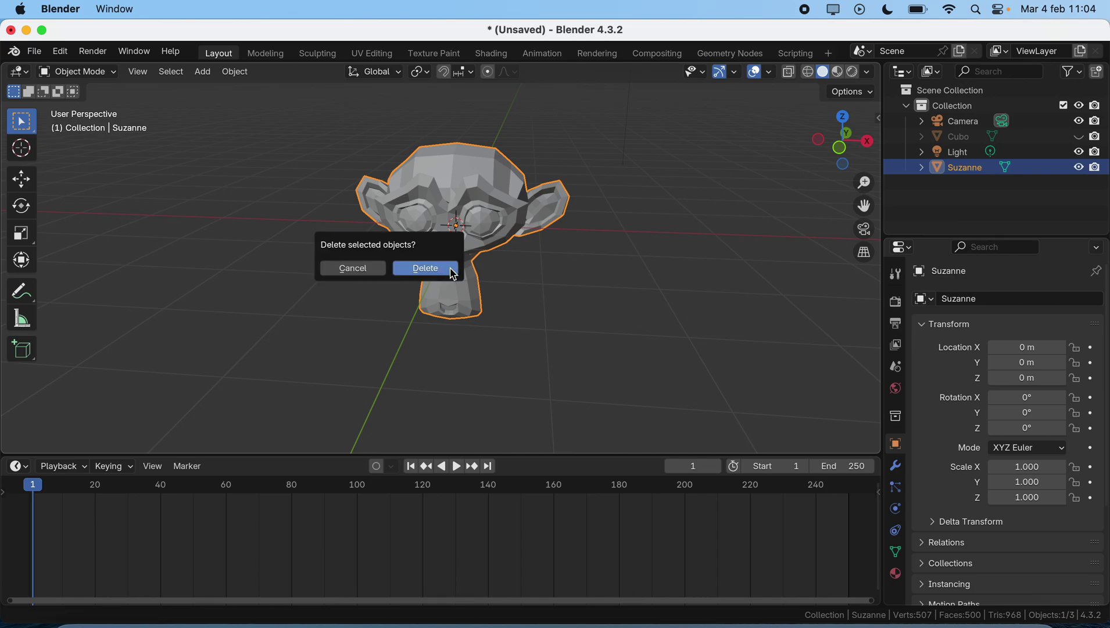
pyautogui.click(454, 272)
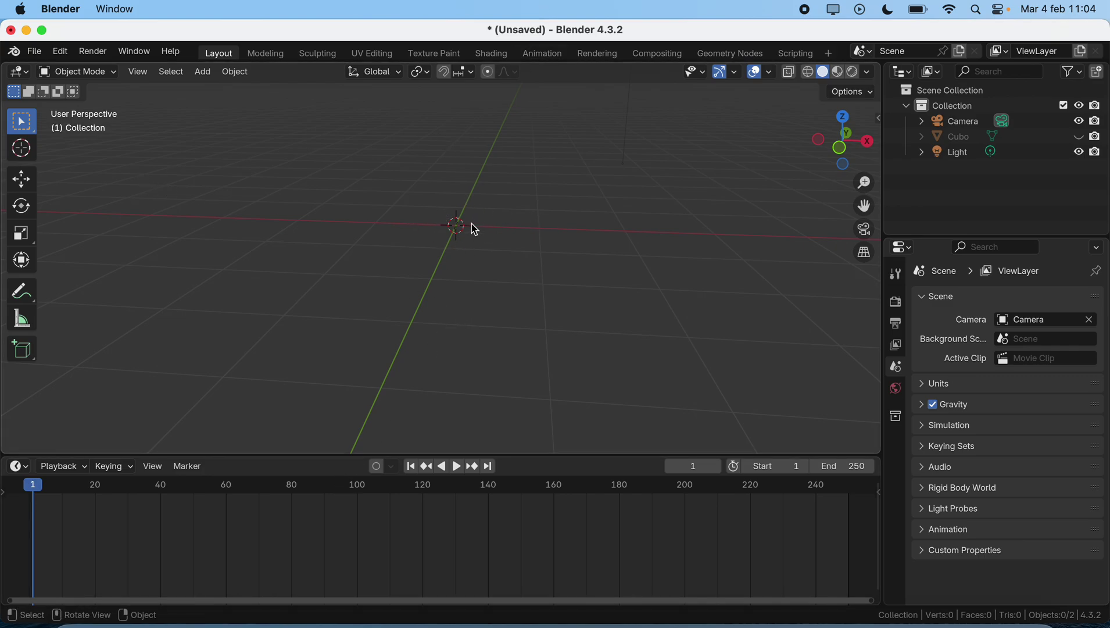
# Add a new monkey mesh at the world origin and look over its creation settings
pyautogui.click(205, 71)
pyautogui.moveTo(228, 92)
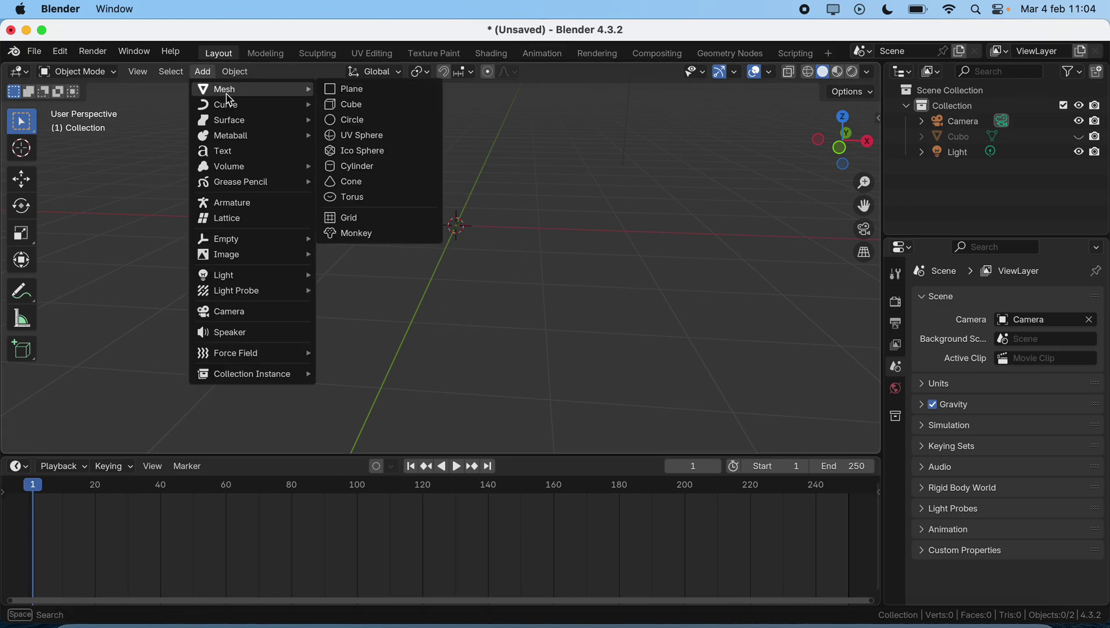
pyautogui.click(394, 235)
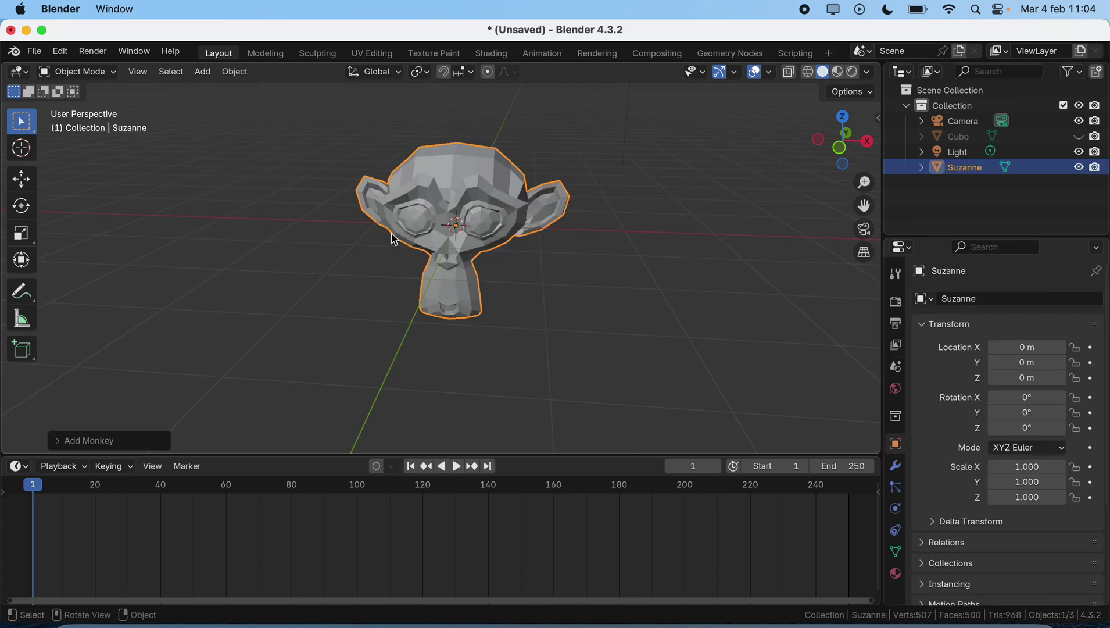
pyautogui.click(59, 445)
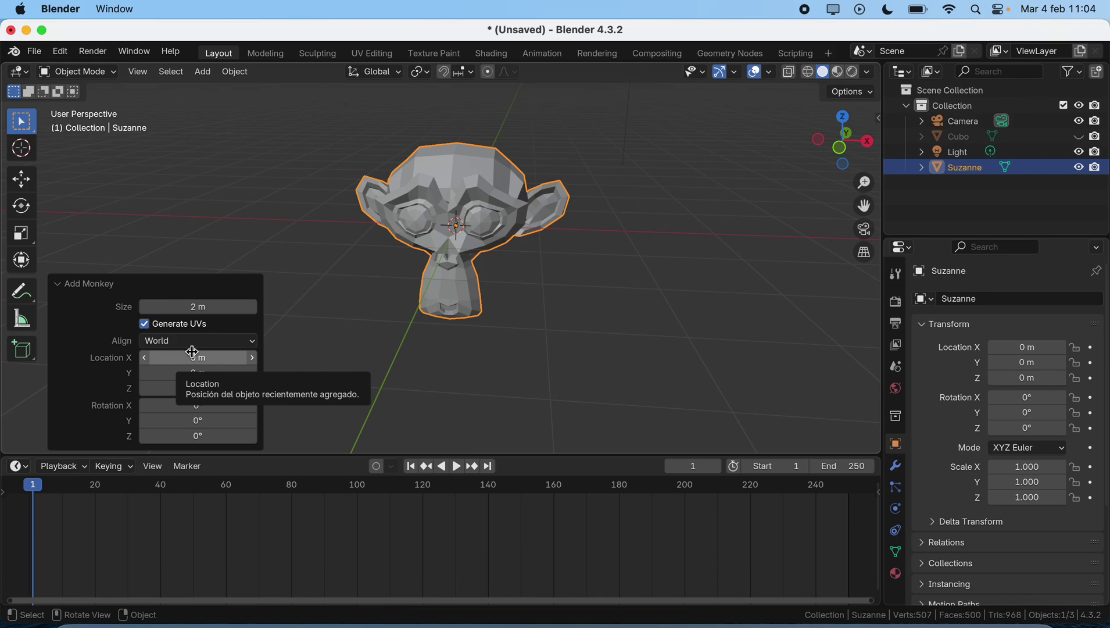
pyautogui.click(347, 381)
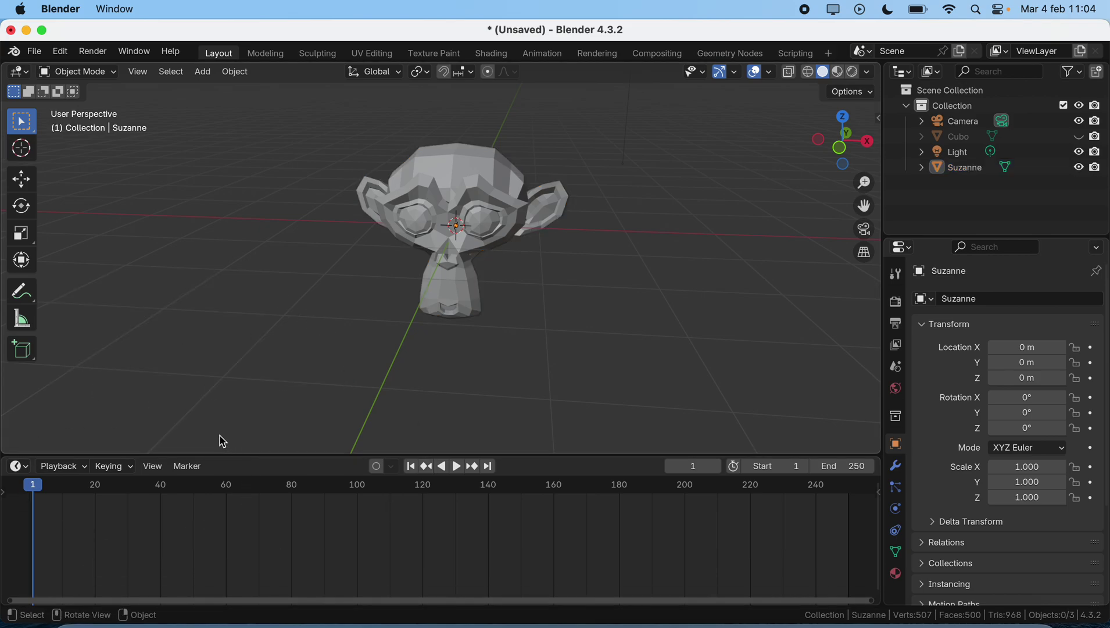
pyautogui.press('F9')
pyautogui.press('F9')
pyautogui.press('F9')
# Examine the monkey in the front orthographic view at different distances
pyautogui.press('KP_1')
pyautogui.scroll(3, 550, 211)
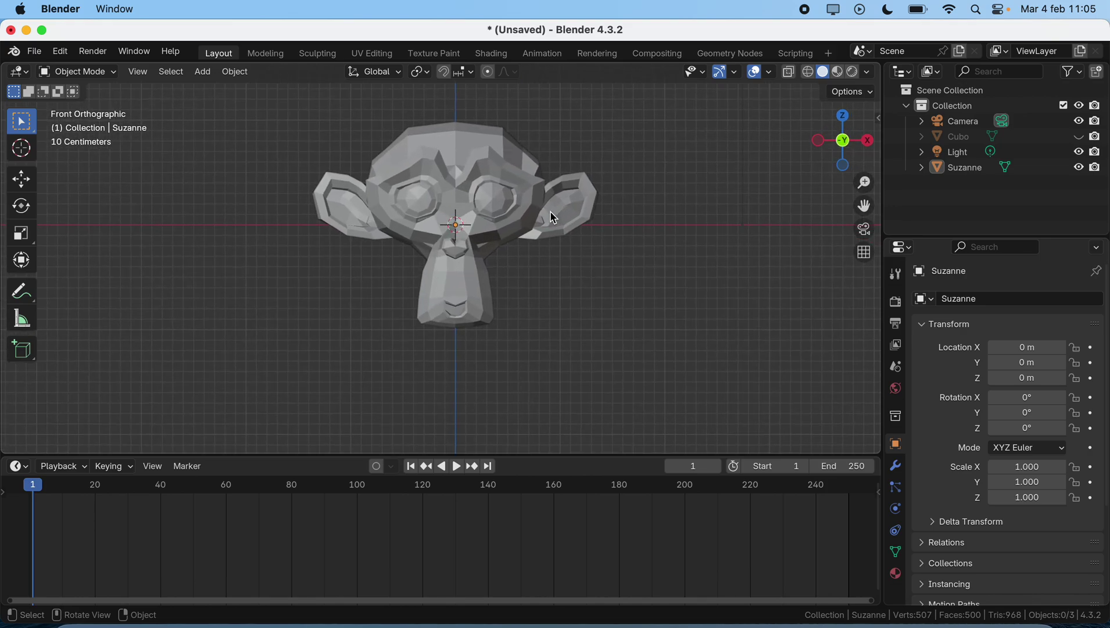
pyautogui.scroll(3, 551, 217)
pyautogui.press('KP_1')
pyautogui.scroll(3, 540, 317)
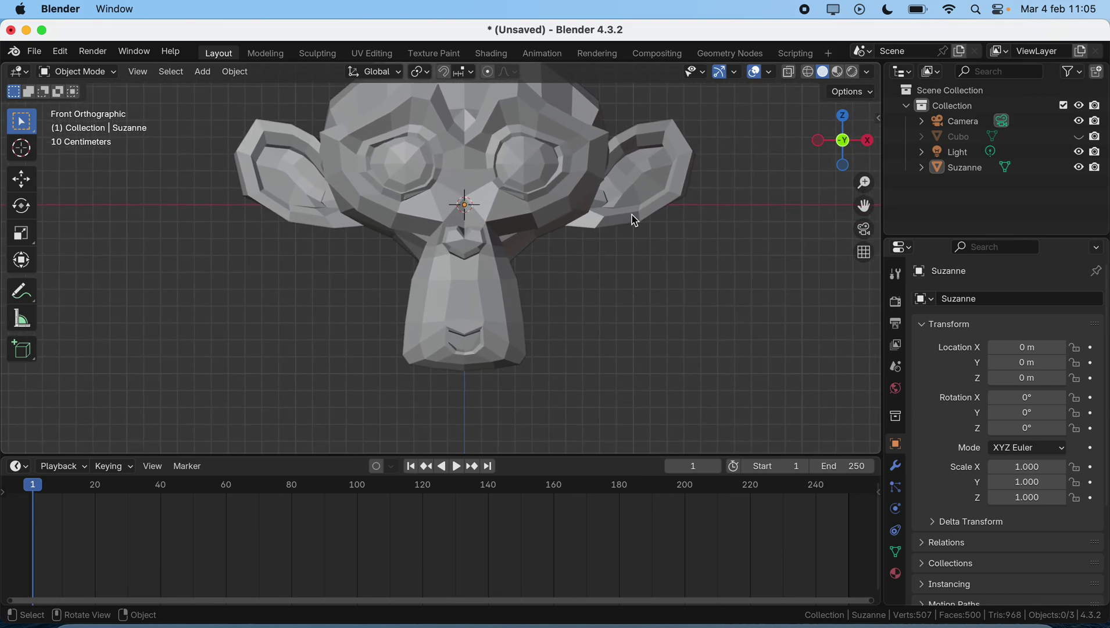
pyautogui.scroll(-2, 623, 367)
pyautogui.scroll(-1, 624, 367)
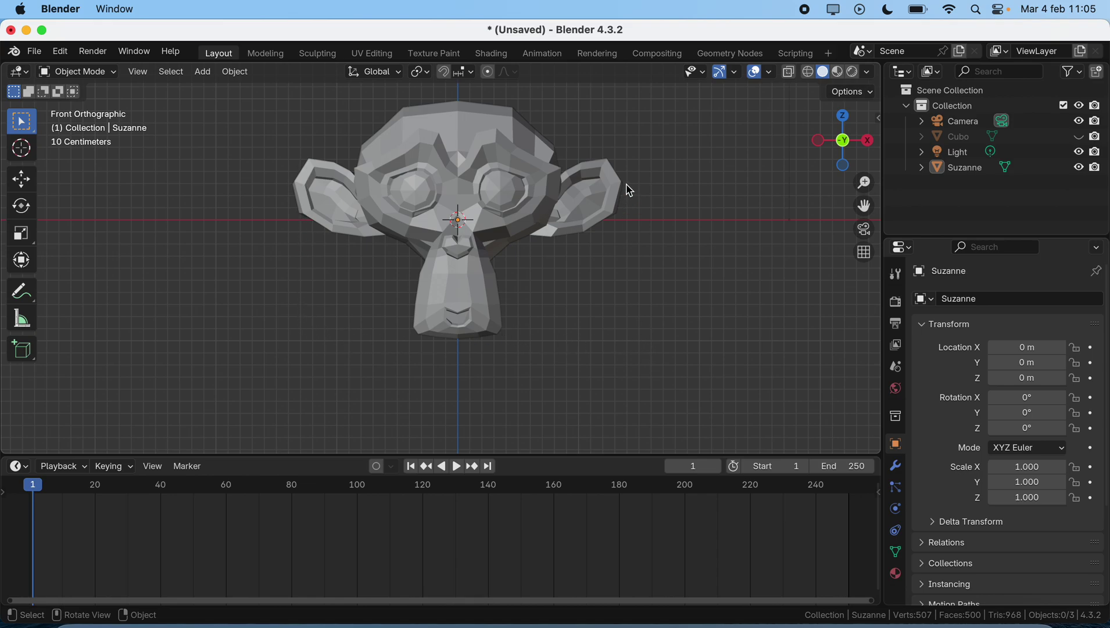
# Scale the monkey down uniformly to about 0.978 and check it in perspective
pyautogui.click(424, 183)
pyautogui.press('s')
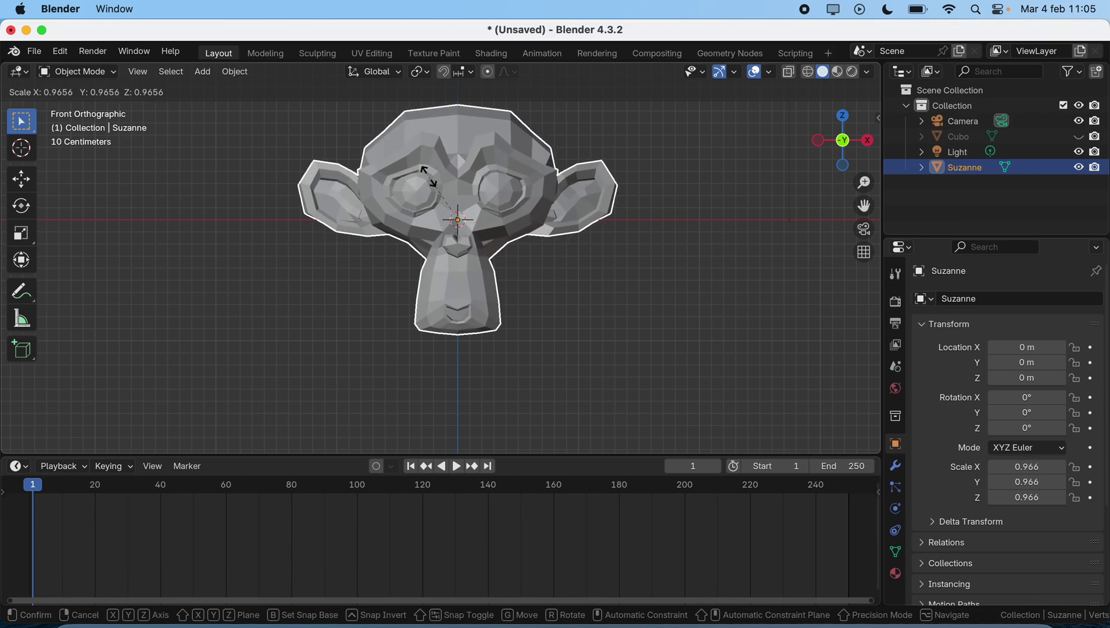
pyautogui.click(430, 177)
pyautogui.moveTo(430, 178); pyautogui.dragTo(433, 182, button='middle')
pyautogui.scroll(-2, 433, 182)
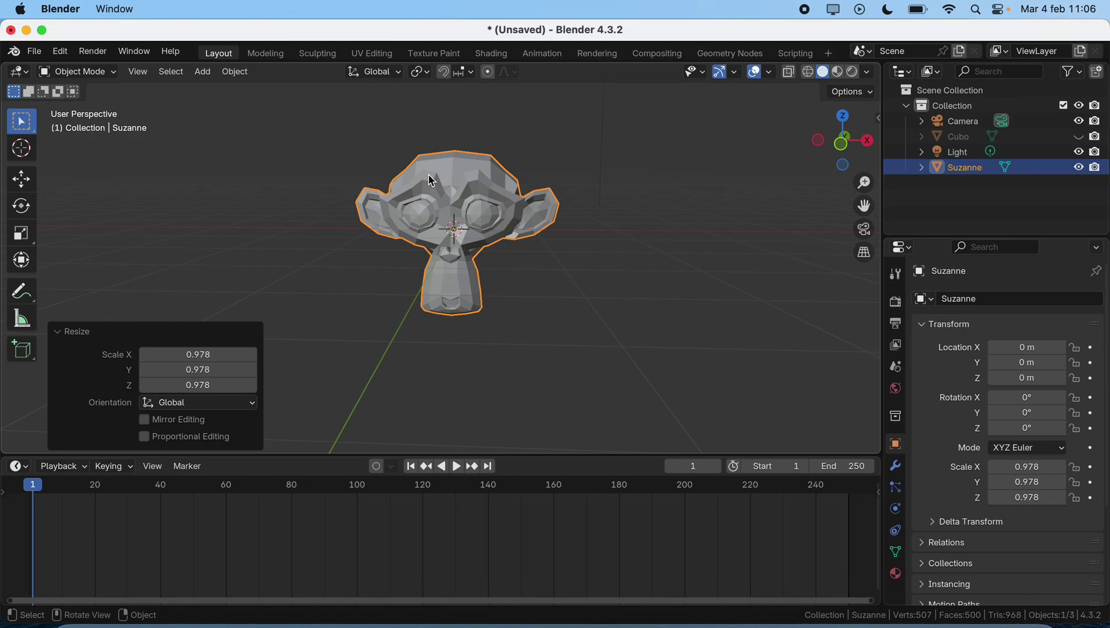
pyautogui.scroll(10, 512, 205)
pyautogui.scroll(-10, 514, 211)
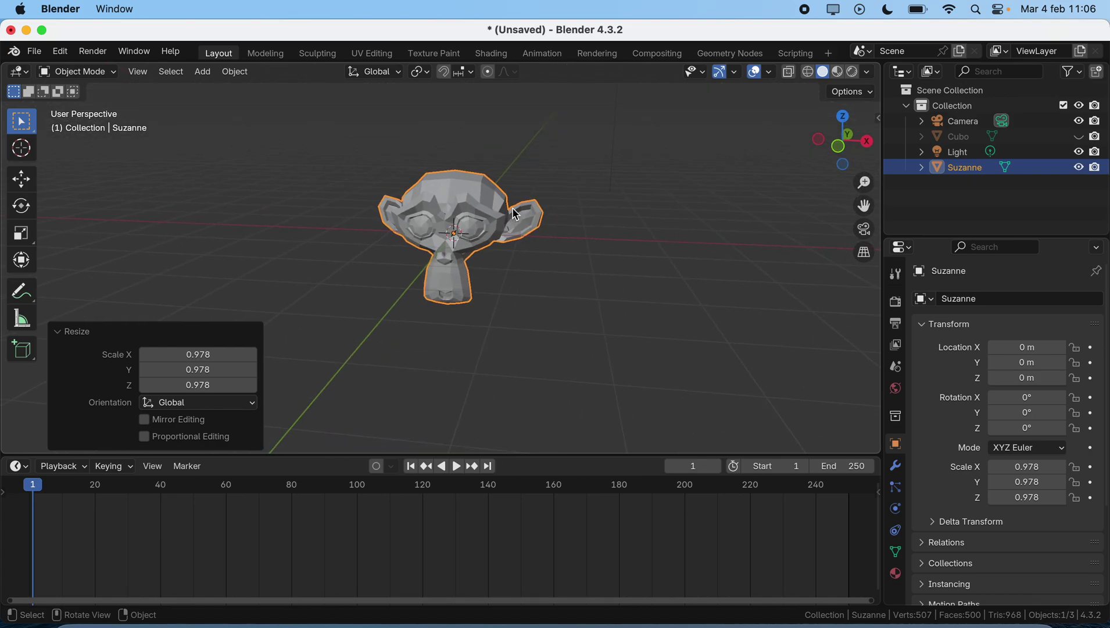
# Rotate the monkey clockwise by about 25.9° in the front orthographic view
pyautogui.press('KP_1')
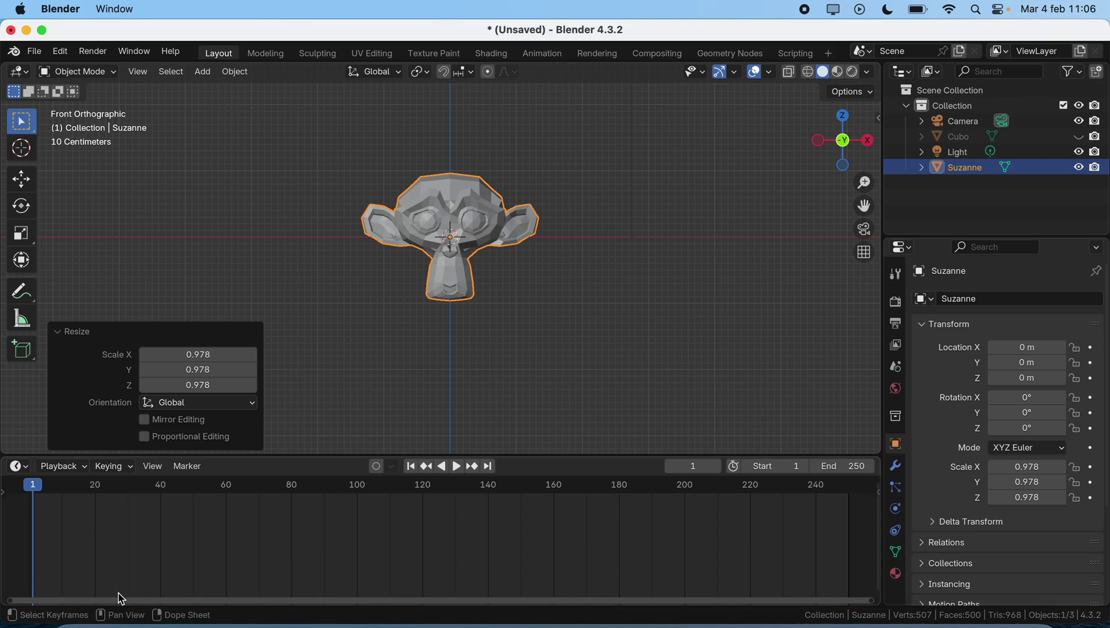
pyautogui.click(499, 305)
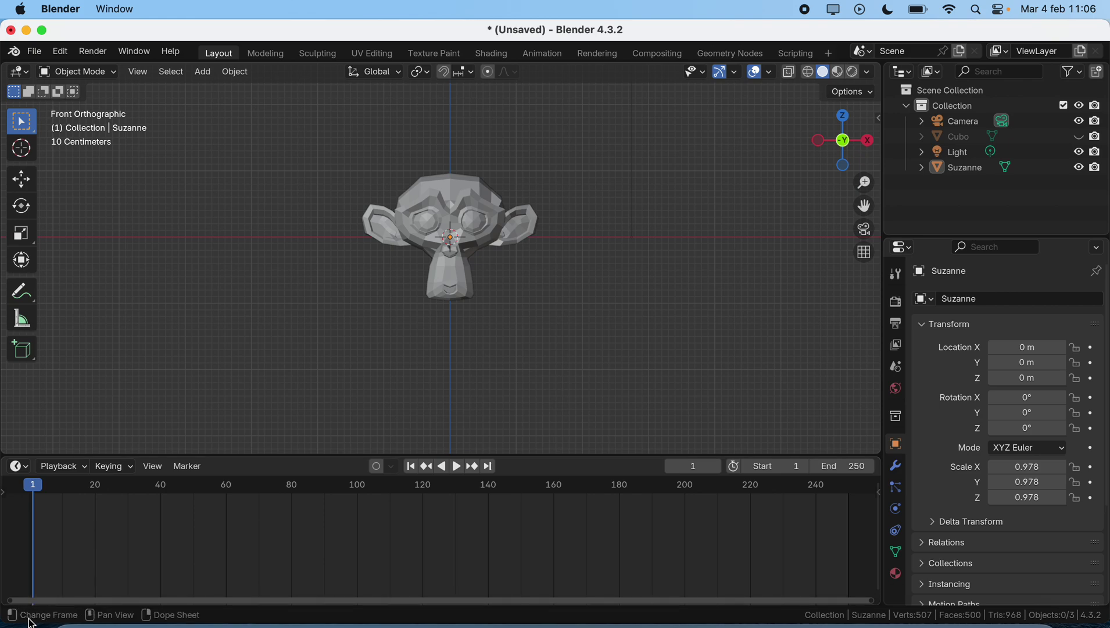
pyautogui.click(474, 220)
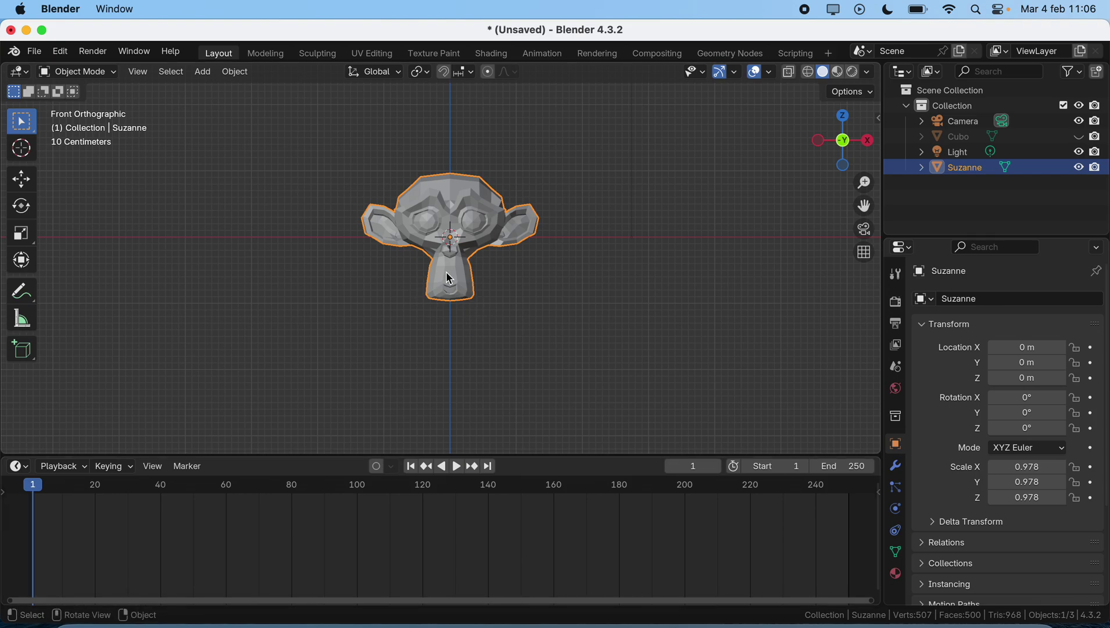
pyautogui.press('r')
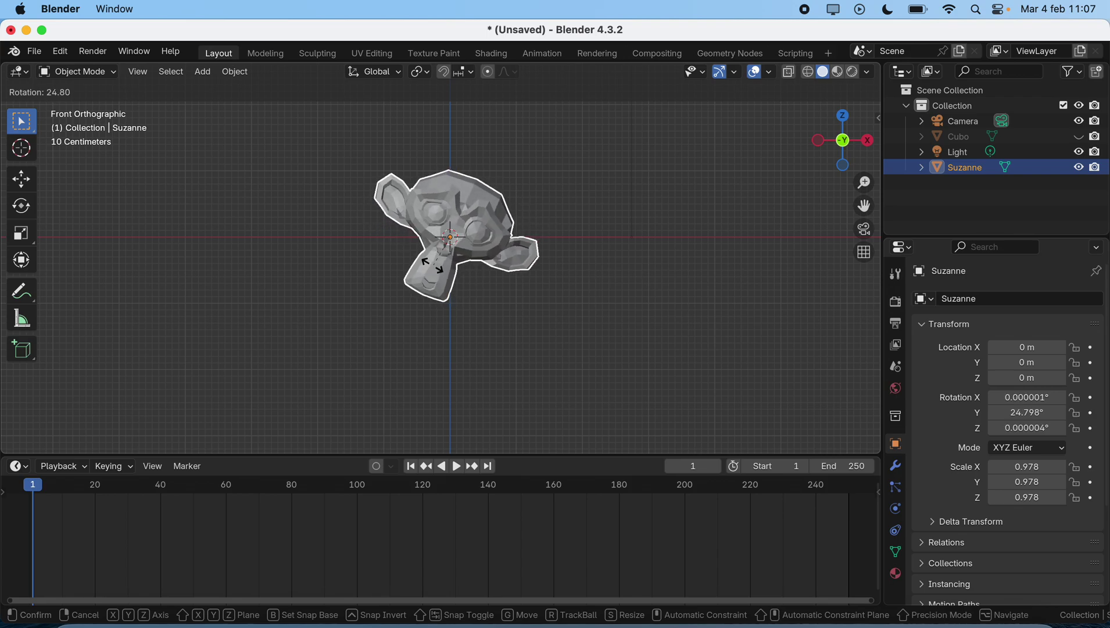
pyautogui.click(434, 267)
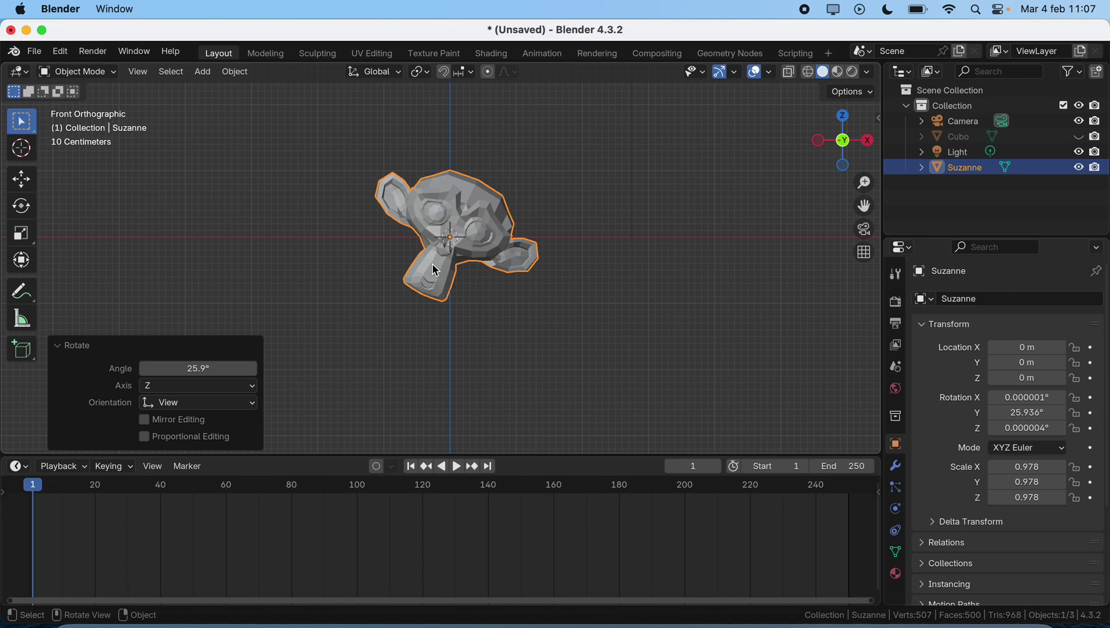
pyautogui.press('r')
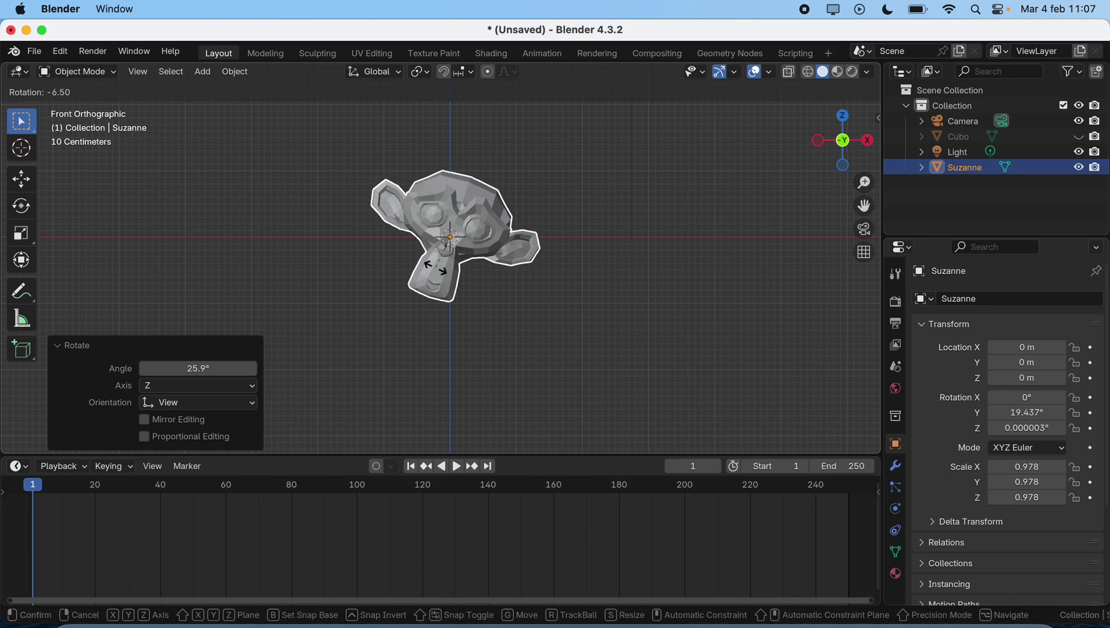
pyautogui.press('Escape')
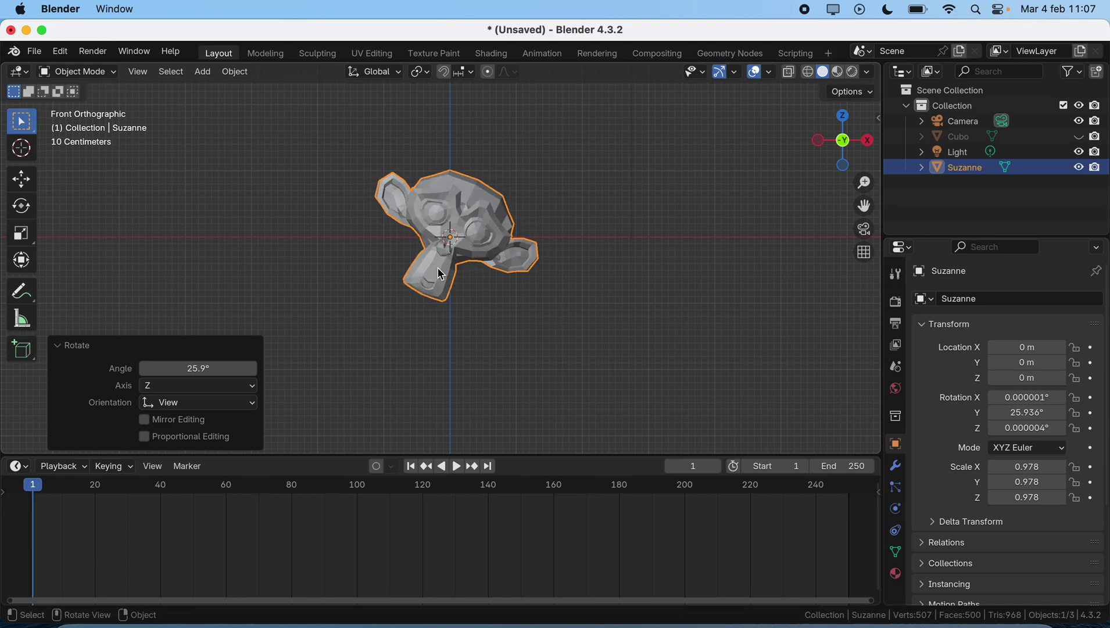